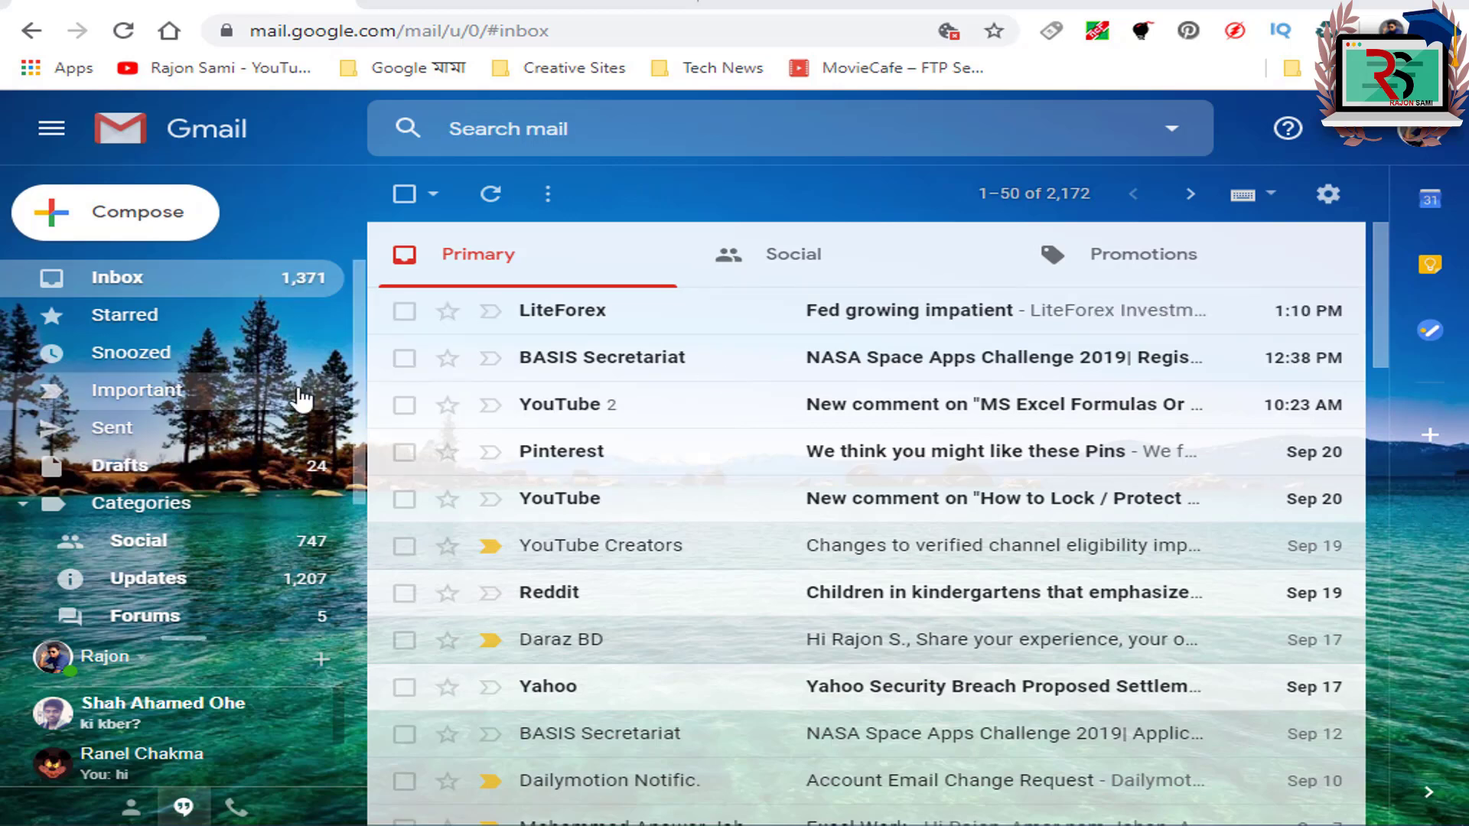
# Step: Start a new message and highlight its signature's dashes, From, name and Executive lines
pyautogui.click(127, 220)
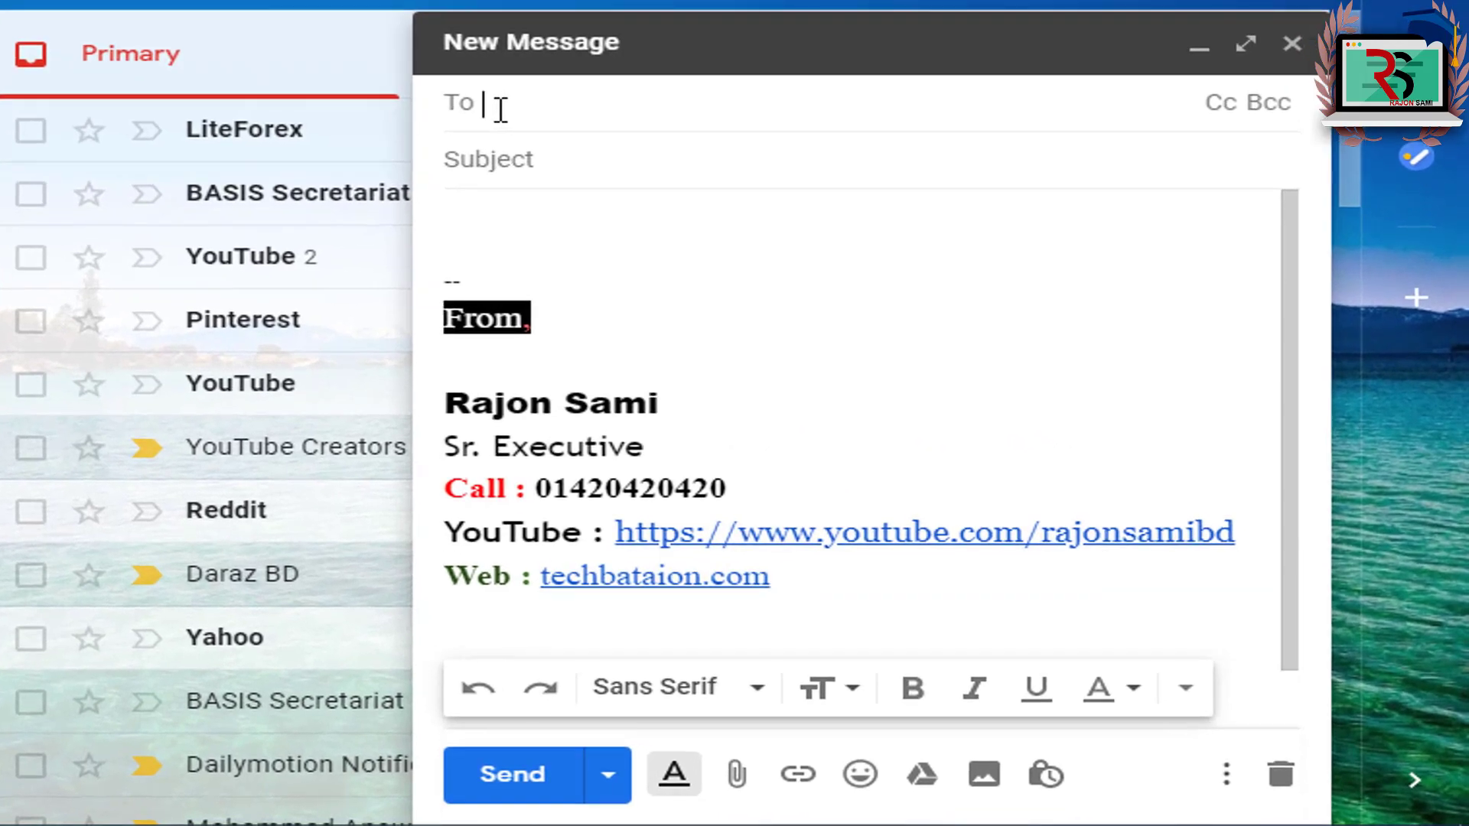
pyautogui.click(520, 164)
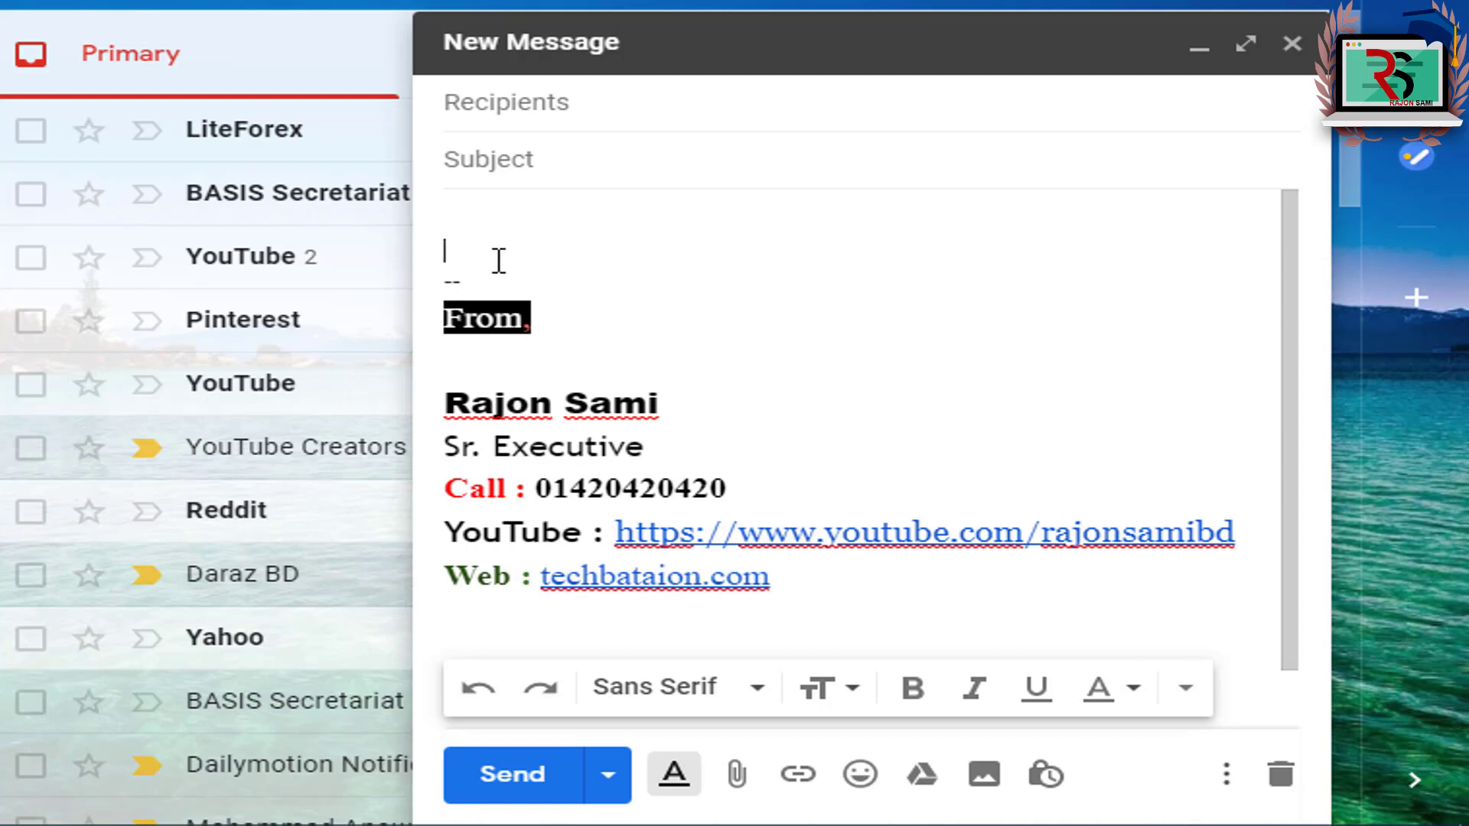
pyautogui.moveTo(499, 261); pyautogui.dragTo(620, 319)
pyautogui.click(607, 323)
pyautogui.moveTo(463, 390); pyautogui.dragTo(554, 399)
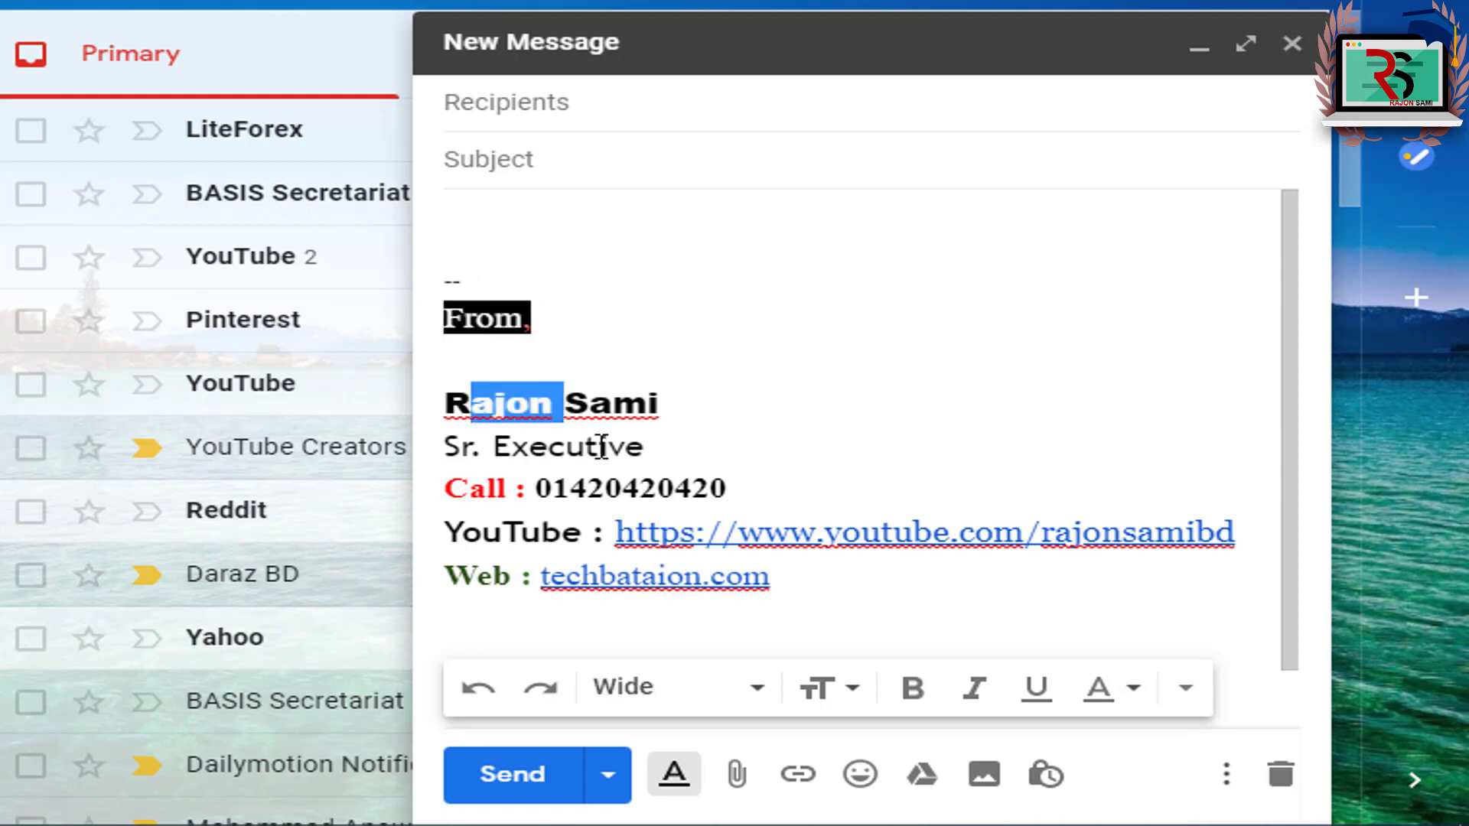
pyautogui.click(601, 450)
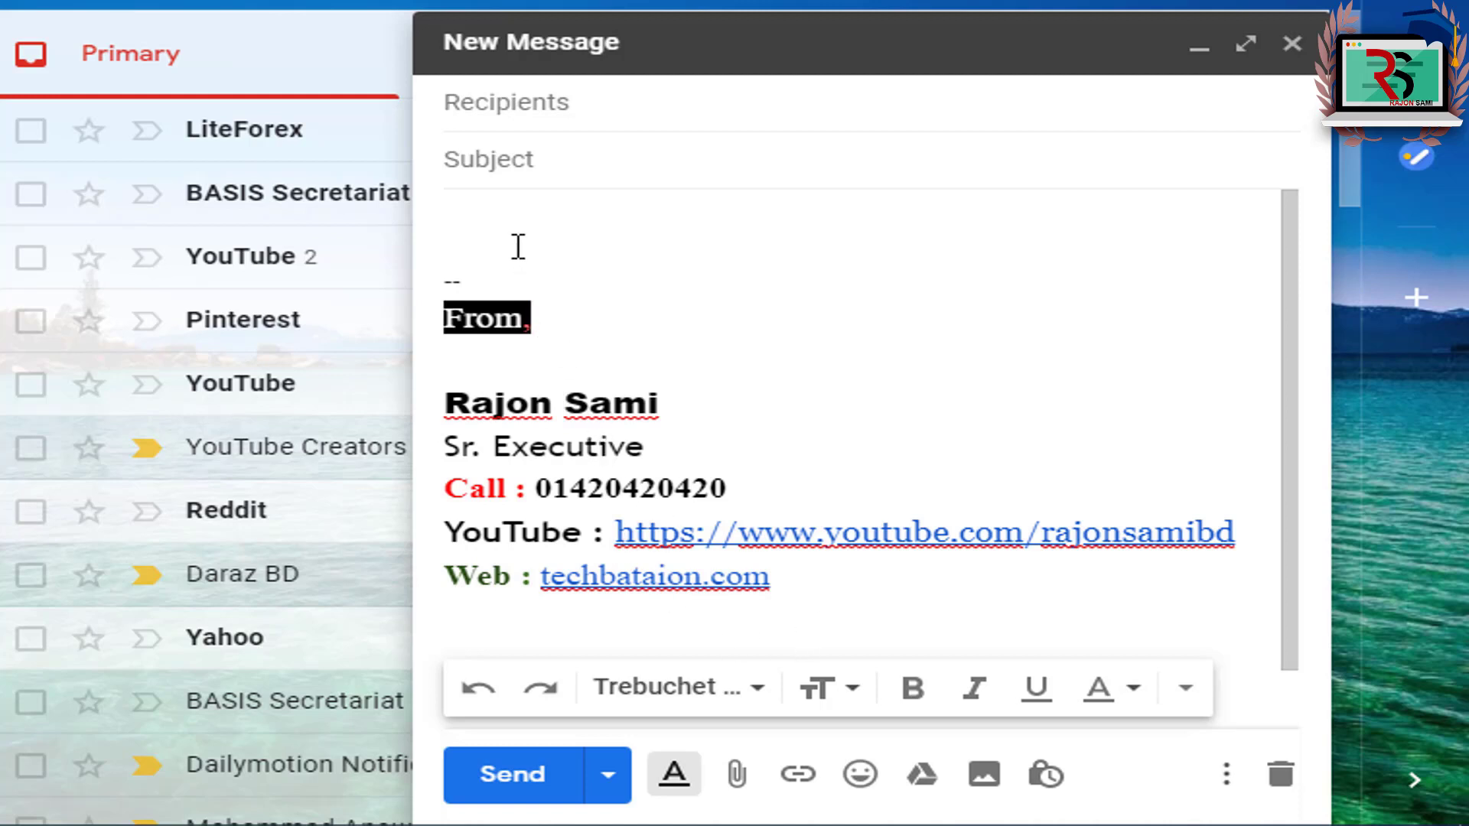
pyautogui.moveTo(489, 244)
pyautogui.mouseDown()
pyautogui.moveTo(535, 416)
pyautogui.moveTo(541, 576)
pyautogui.moveTo(540, 535)
pyautogui.mouseUp()
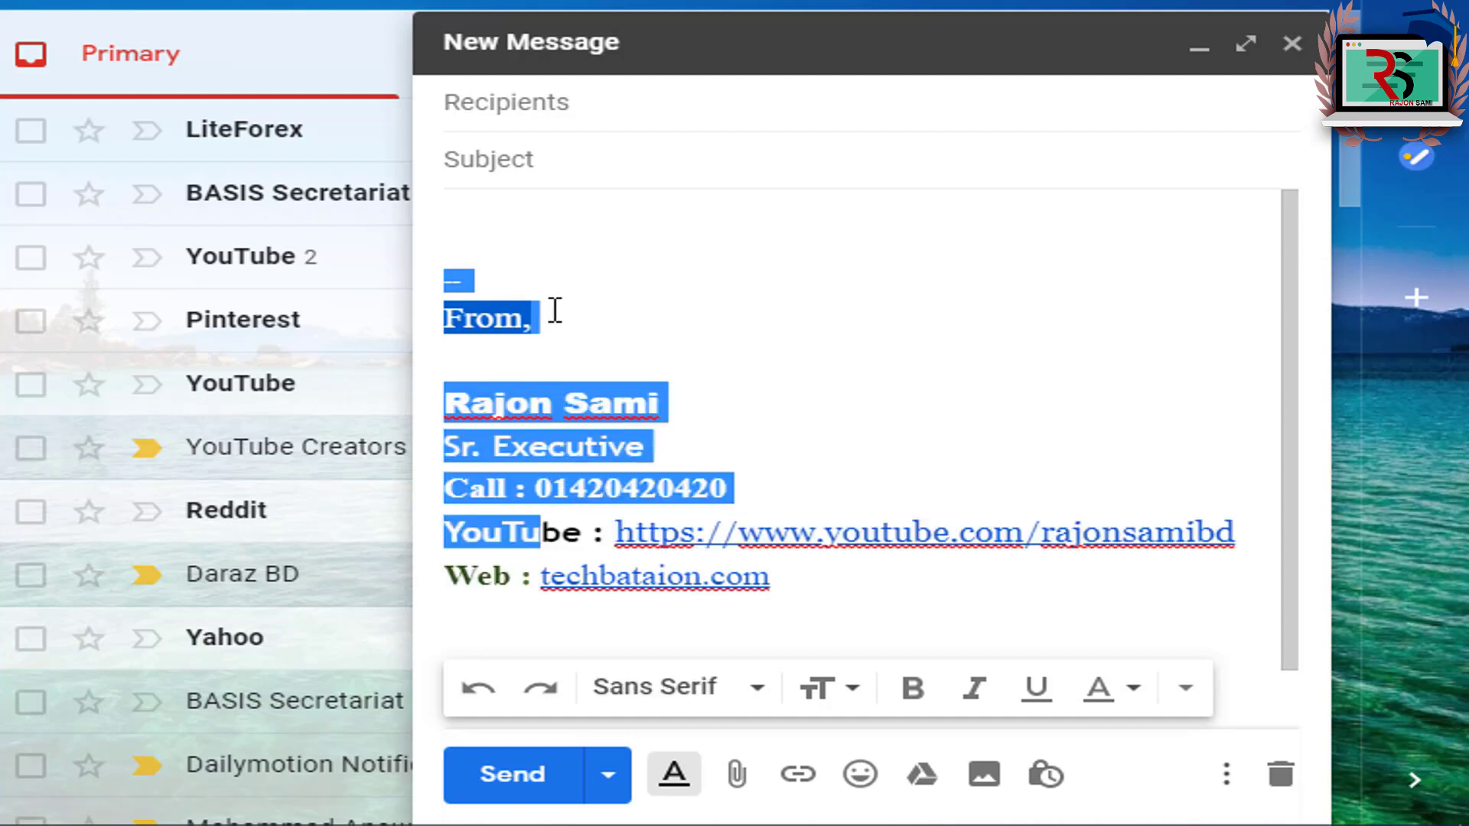
pyautogui.doubleClick(555, 310)
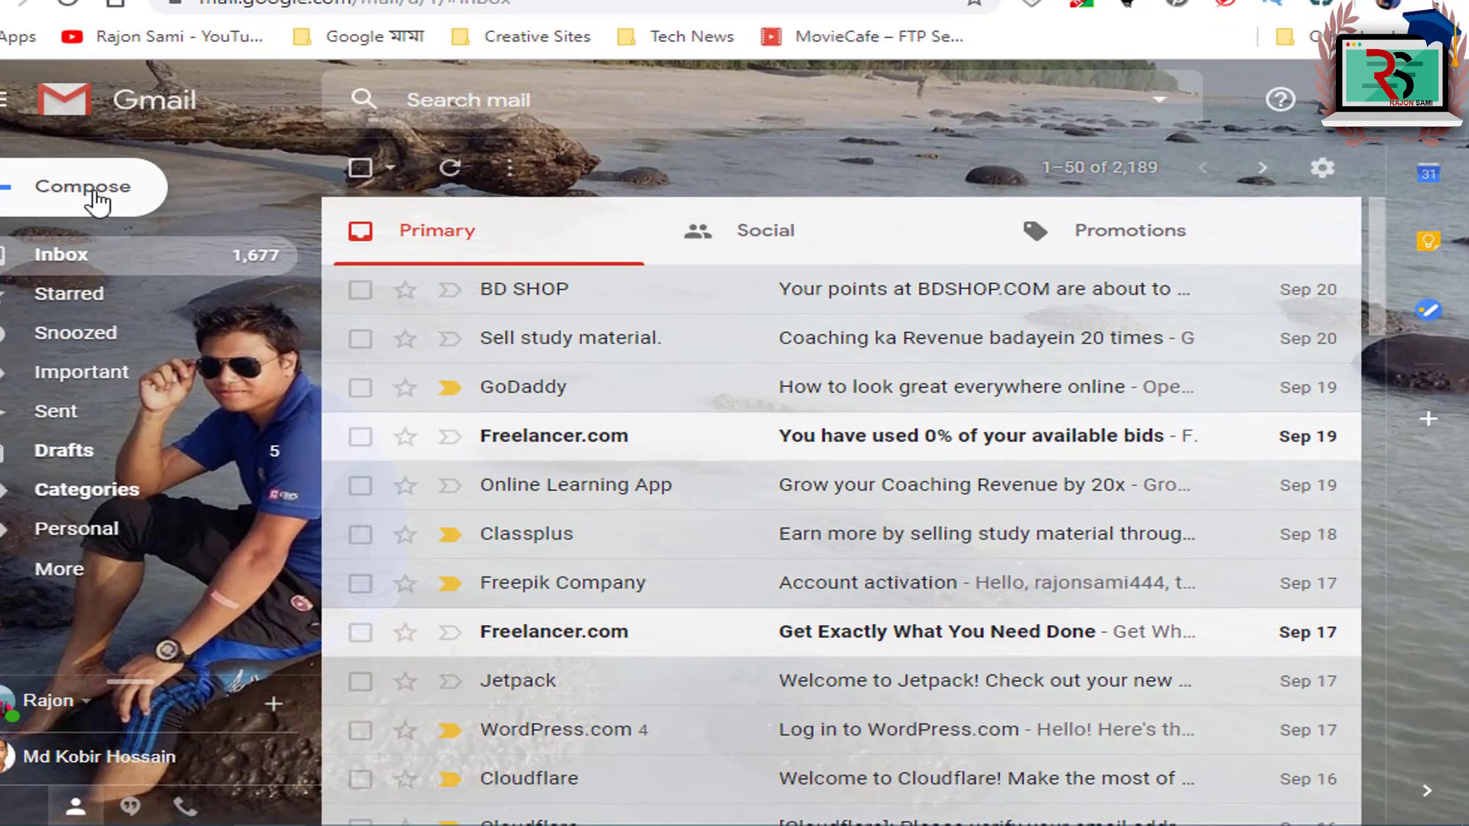
# Step: Start a blank new message in the second account and place the caret in its body
pyautogui.click(100, 200)
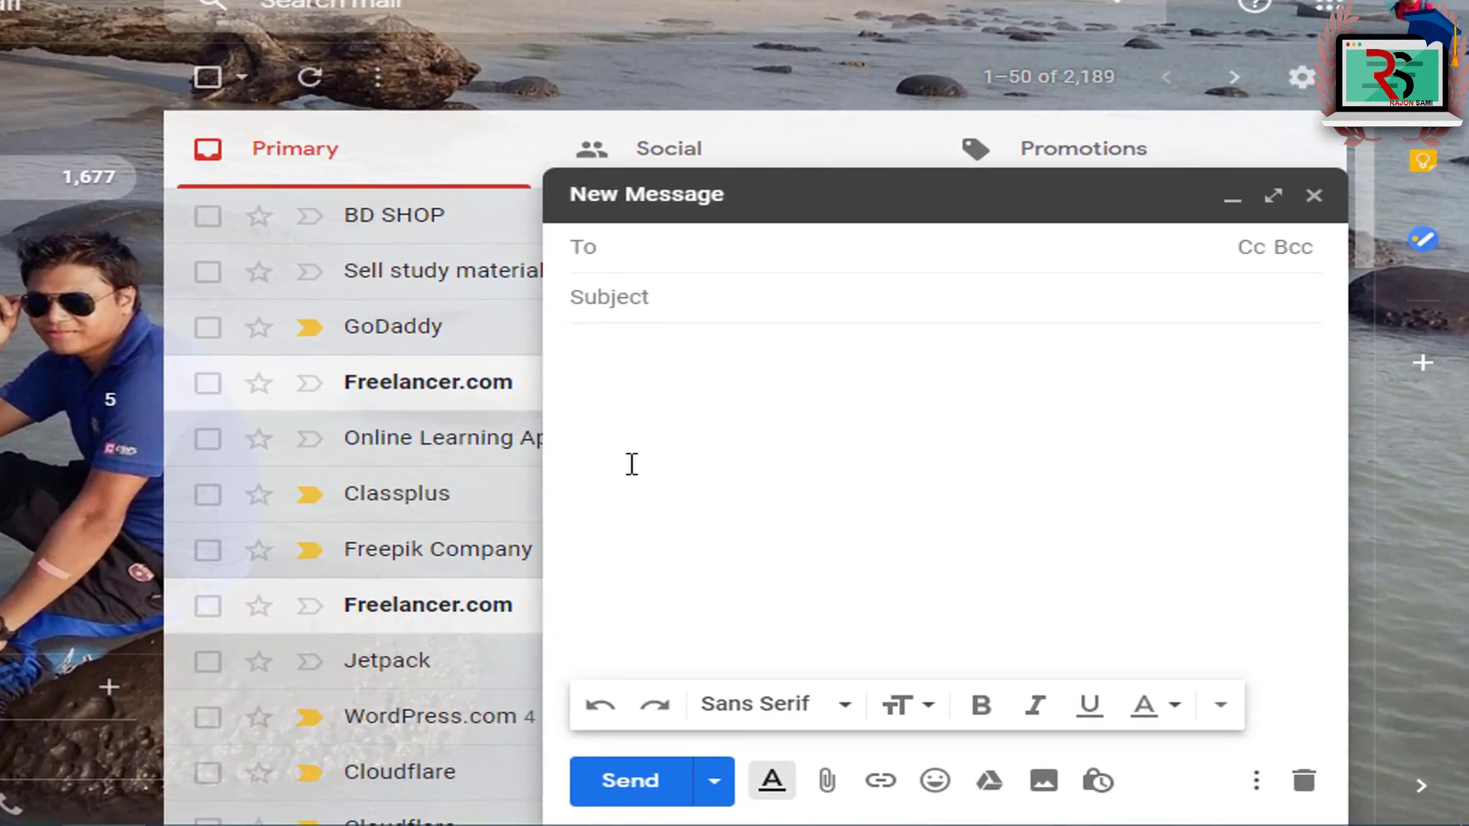
pyautogui.click(651, 448)
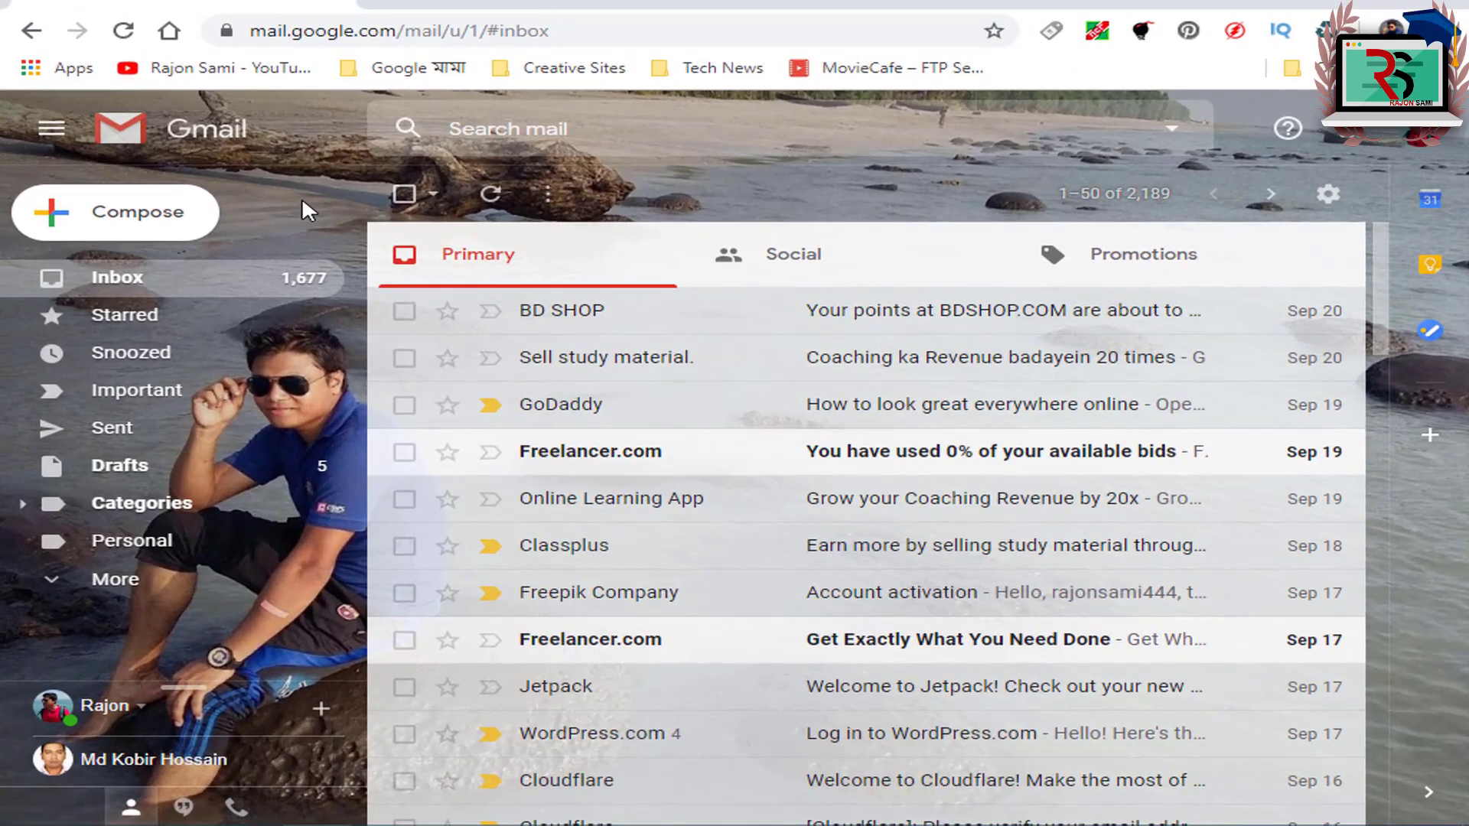
# Step: Load gmail.com in a new browser tab
pyautogui.hotkey('ctrl', 't')
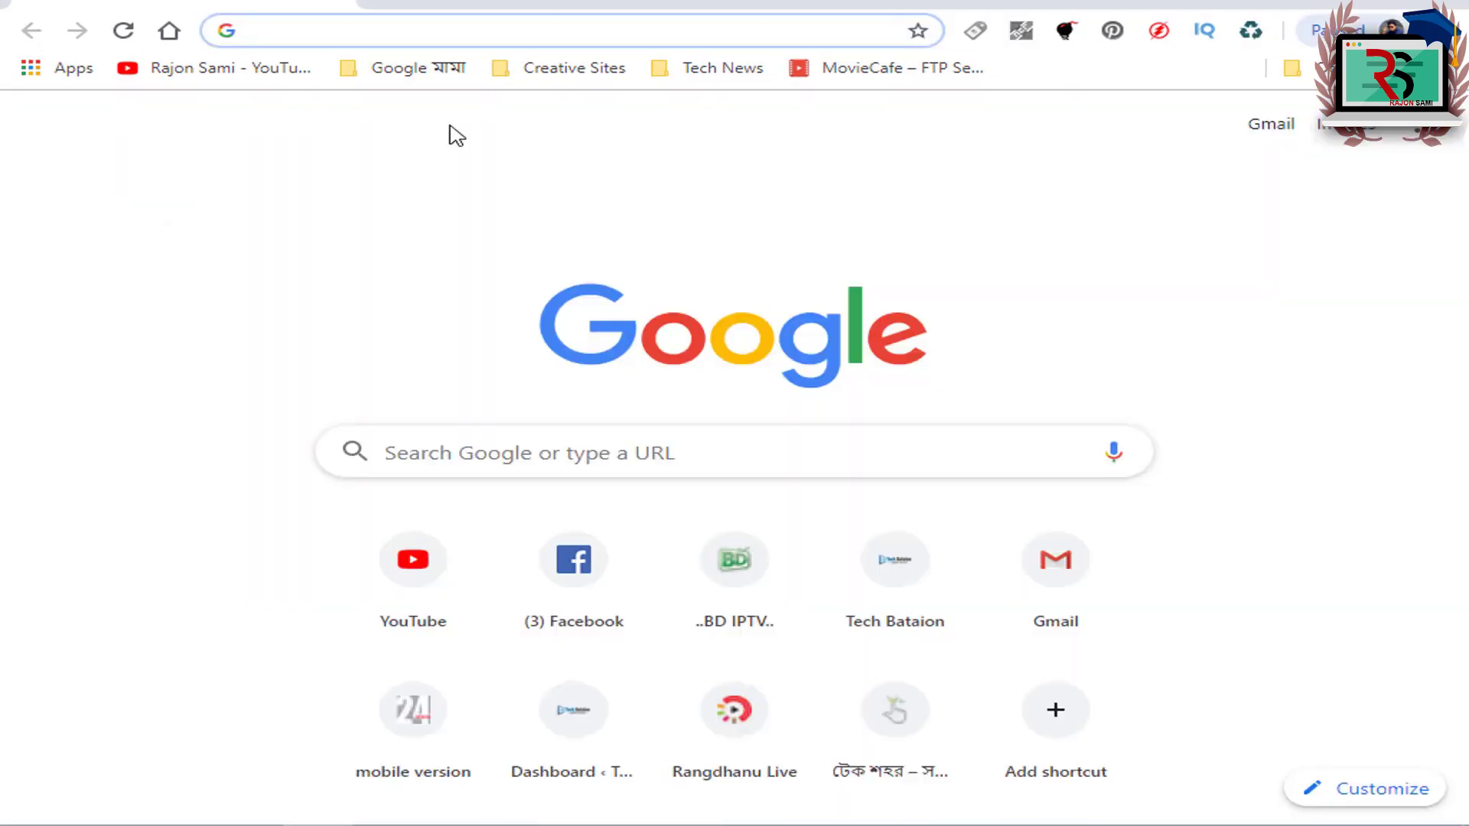
pyautogui.write('g')
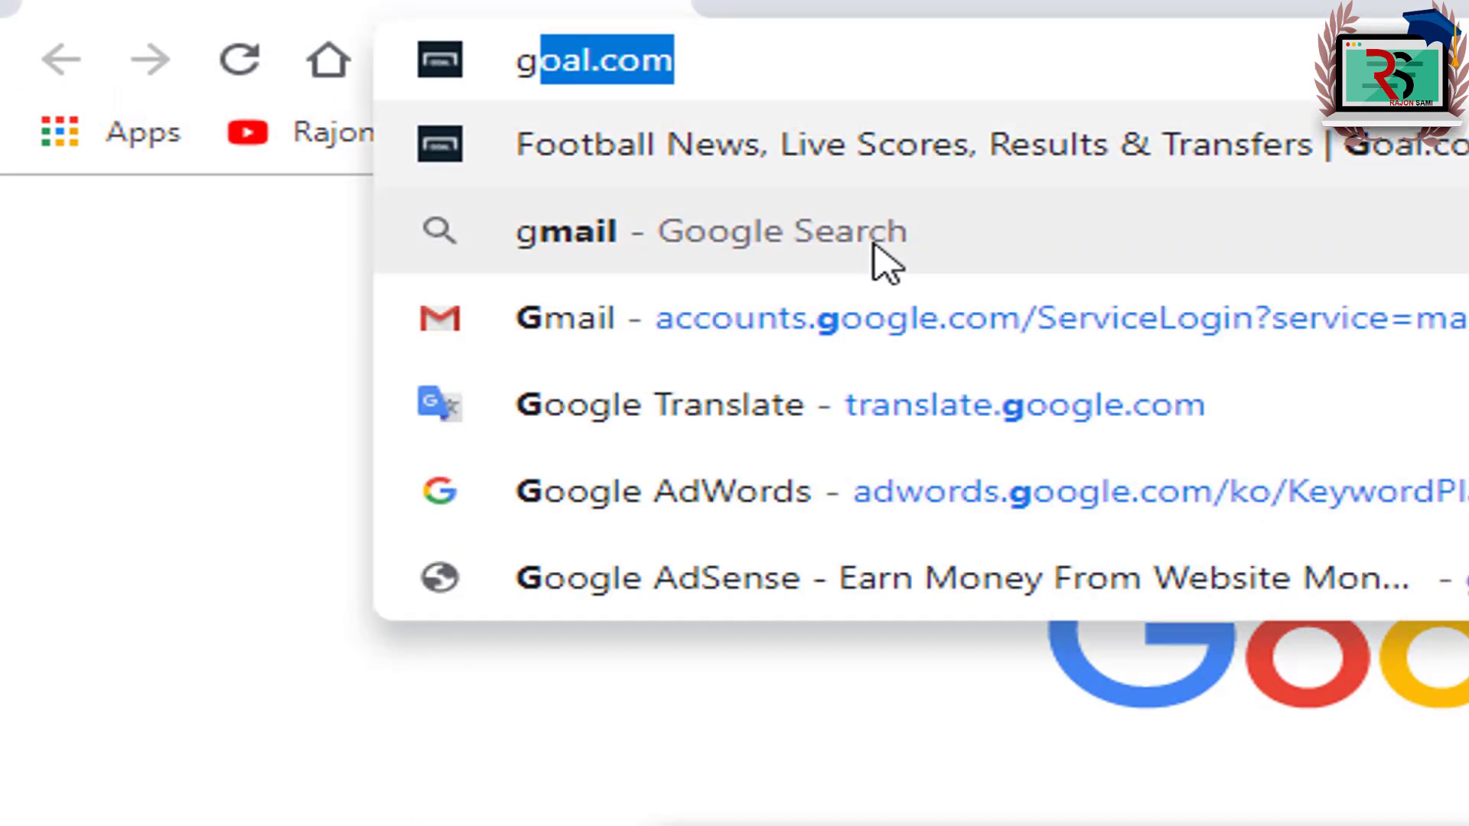
pyautogui.write('mail.com')
pyautogui.press('Return')
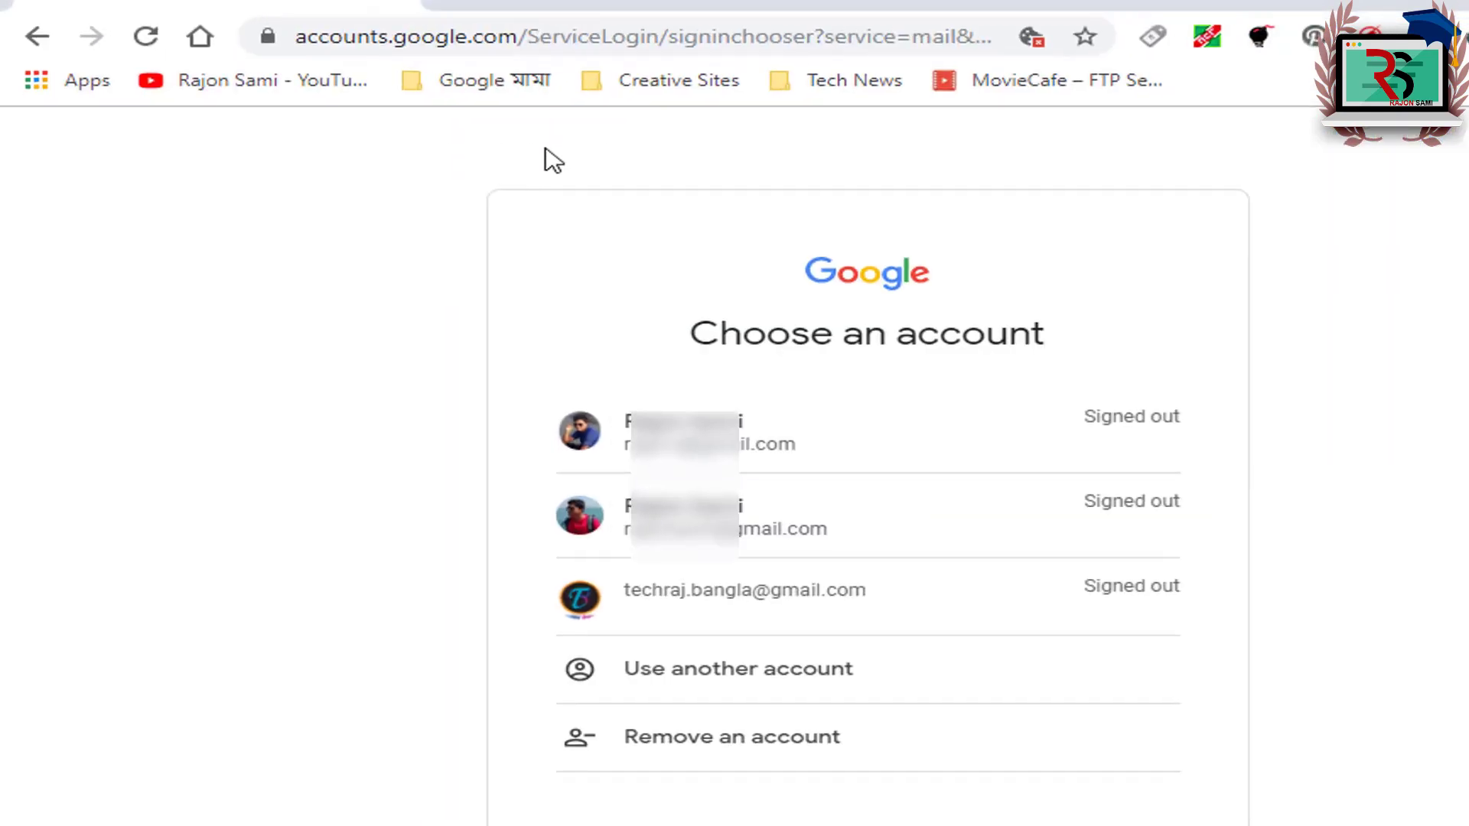
# Step: Choose the second account and sign in with its password
pyautogui.click(701, 536)
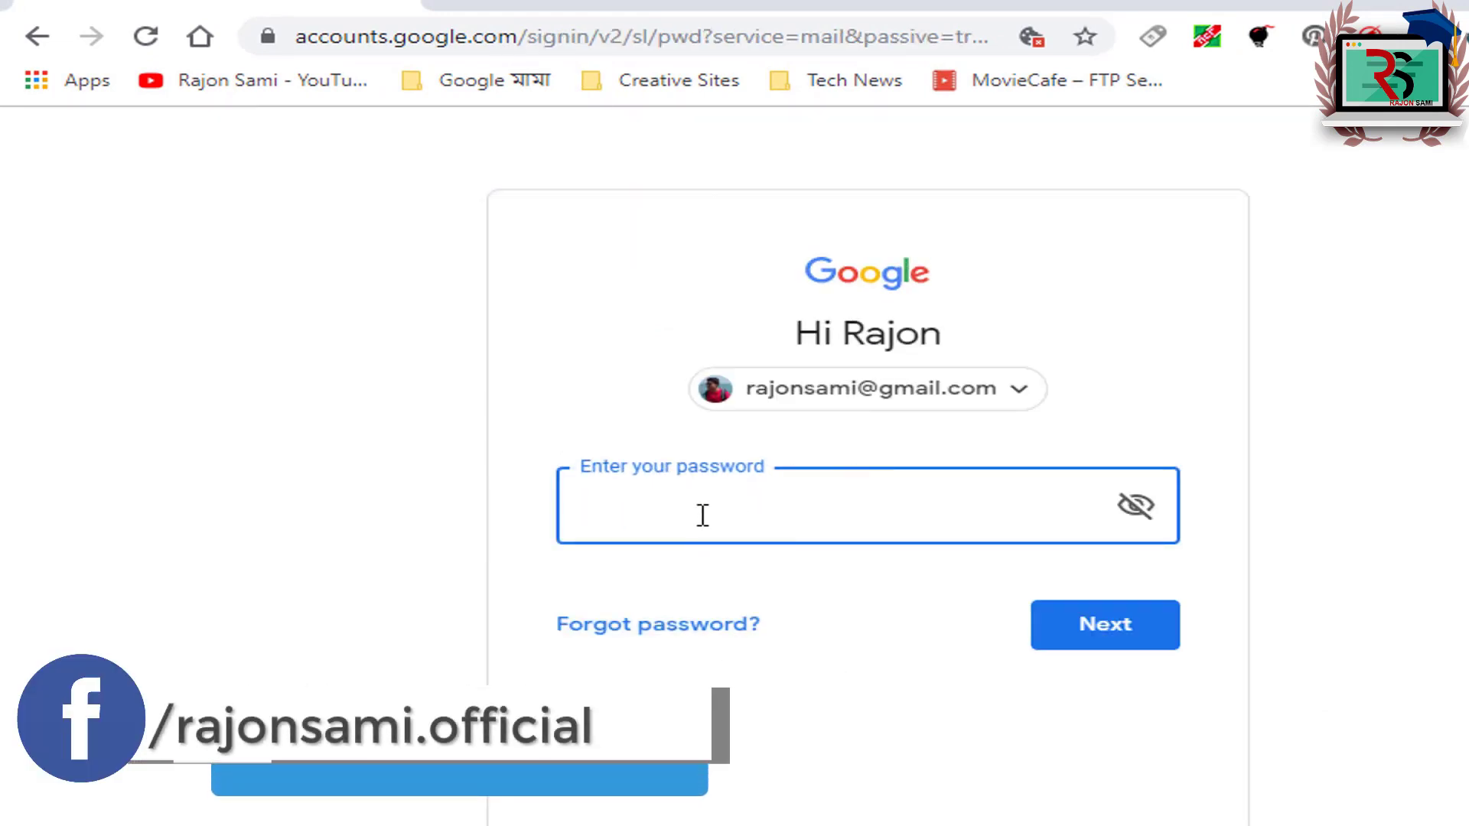
pyautogui.write('*************')
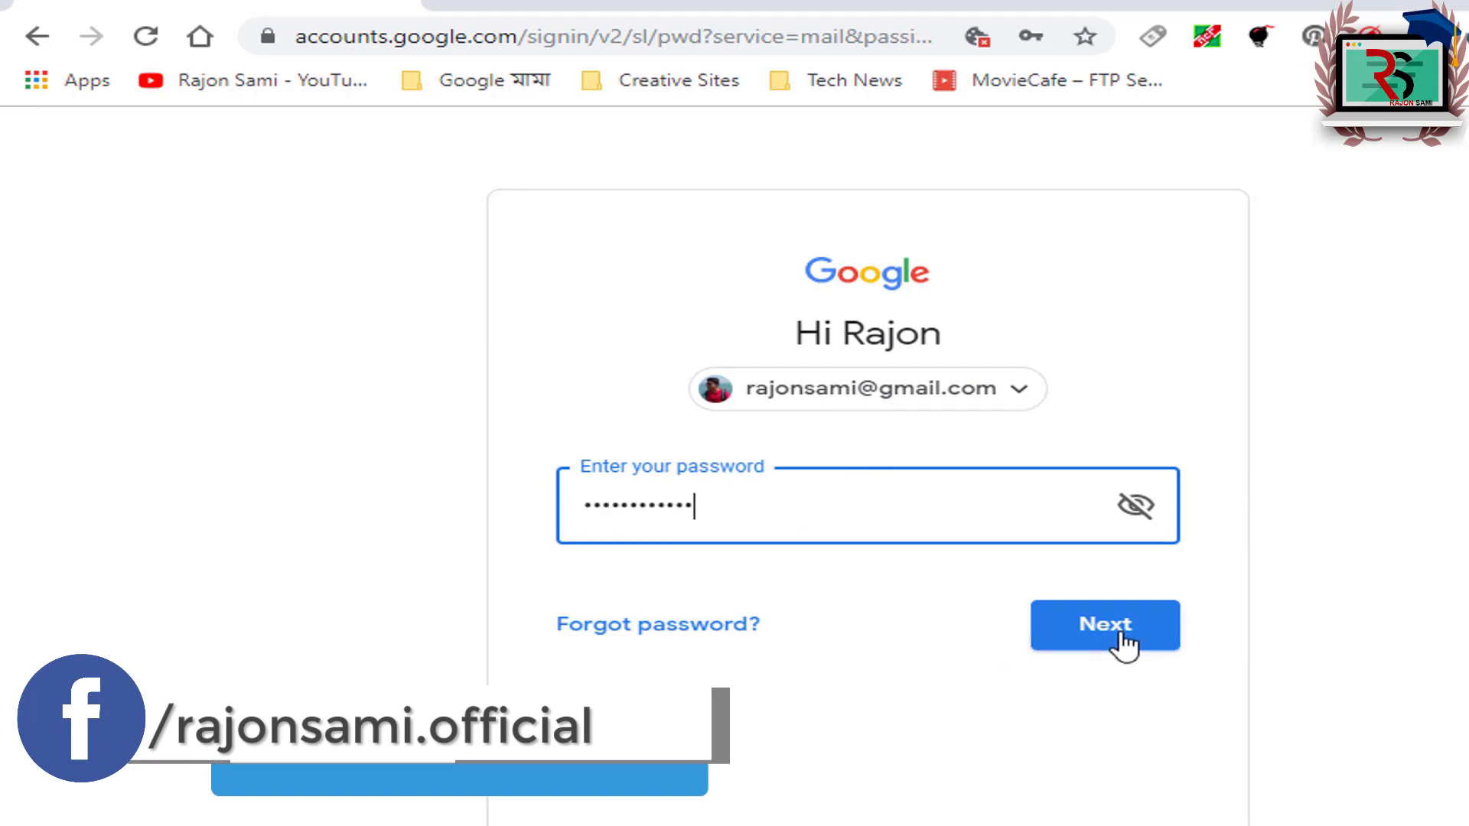
pyautogui.click(1108, 633)
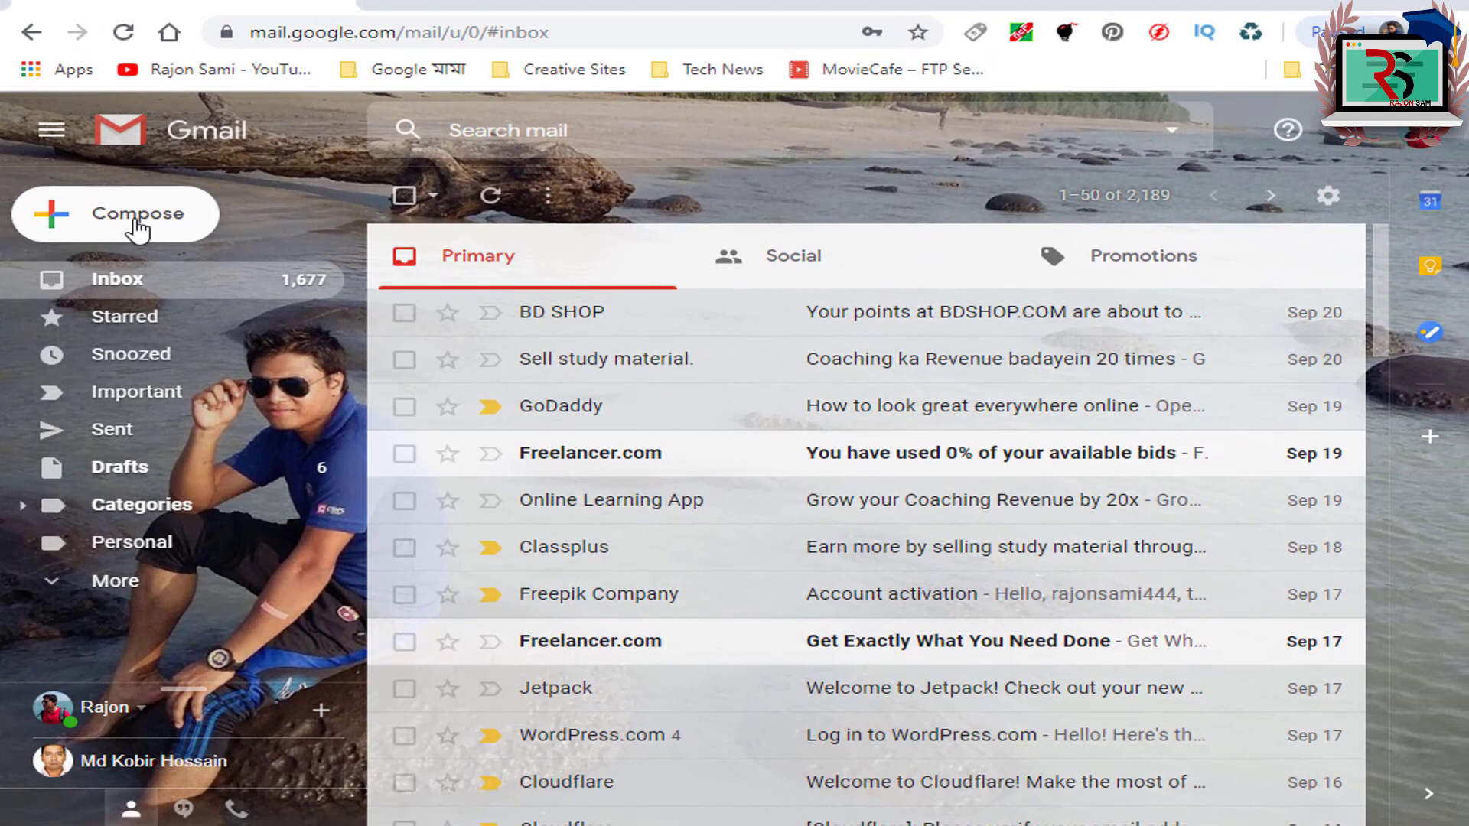
# Step: Discard a new message, then open Gmail's full Settings page from the gear menu
pyautogui.click(136, 220)
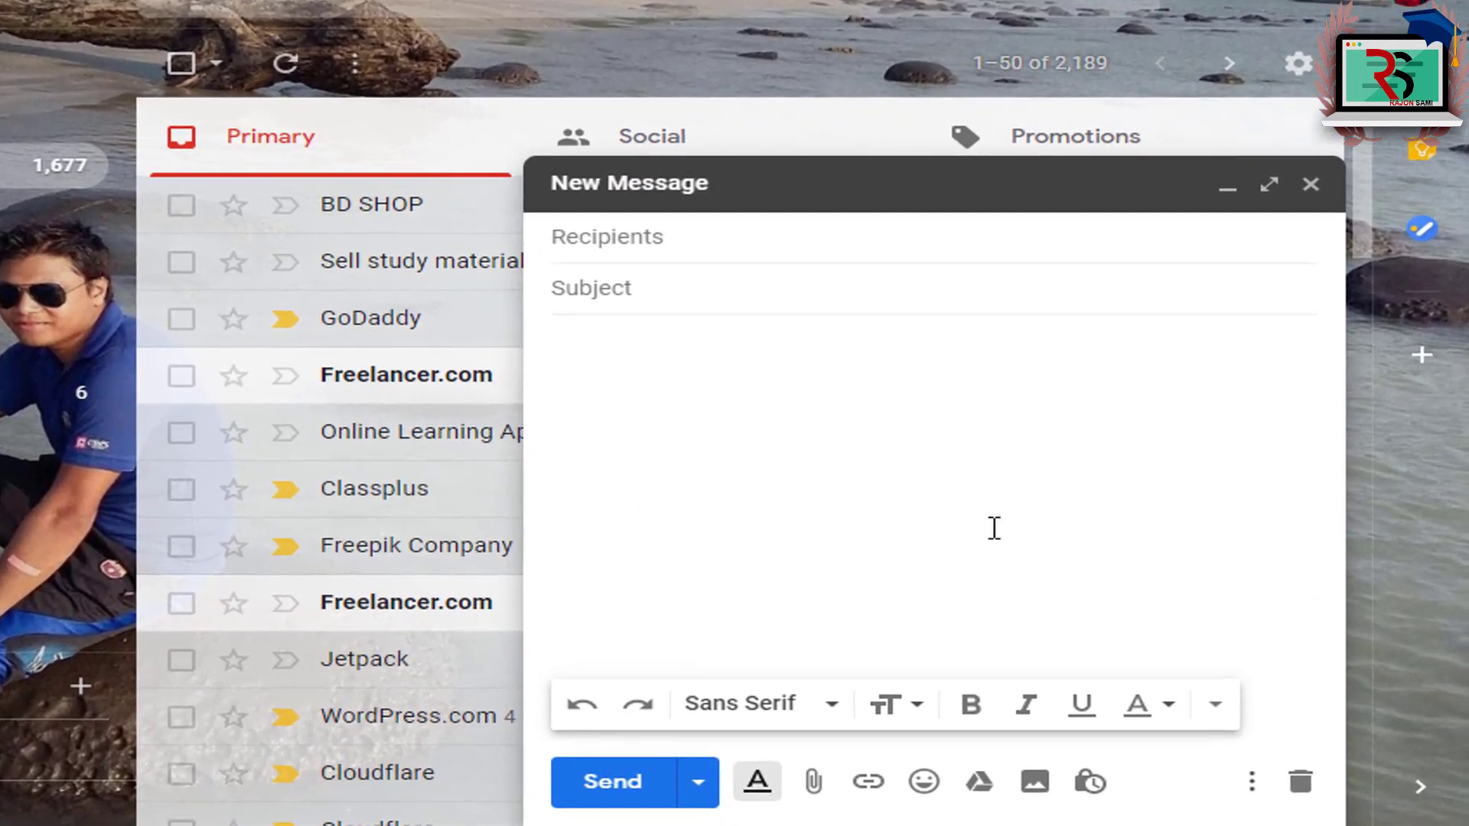
pyautogui.click(1310, 185)
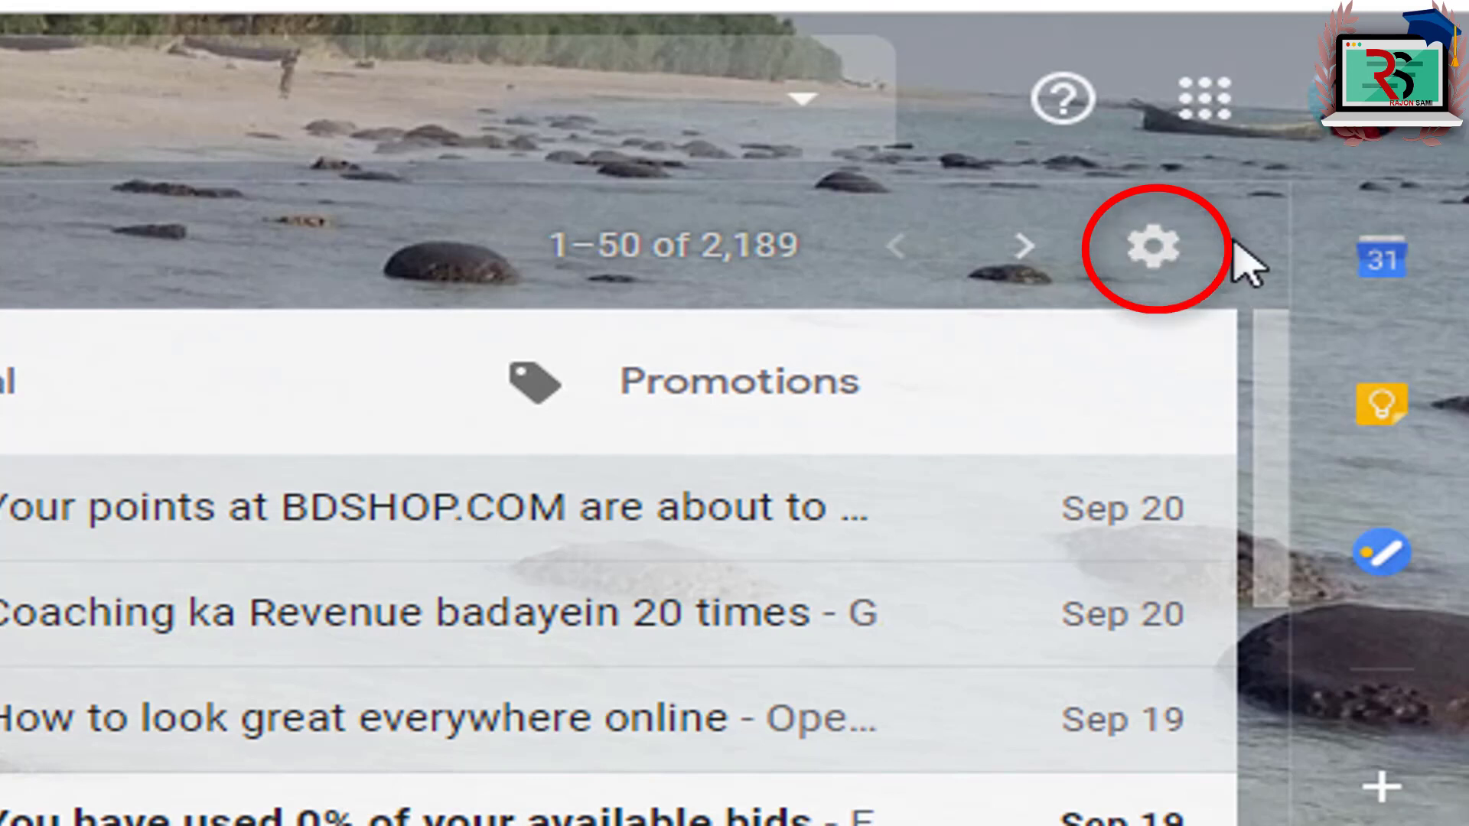
pyautogui.click(1162, 256)
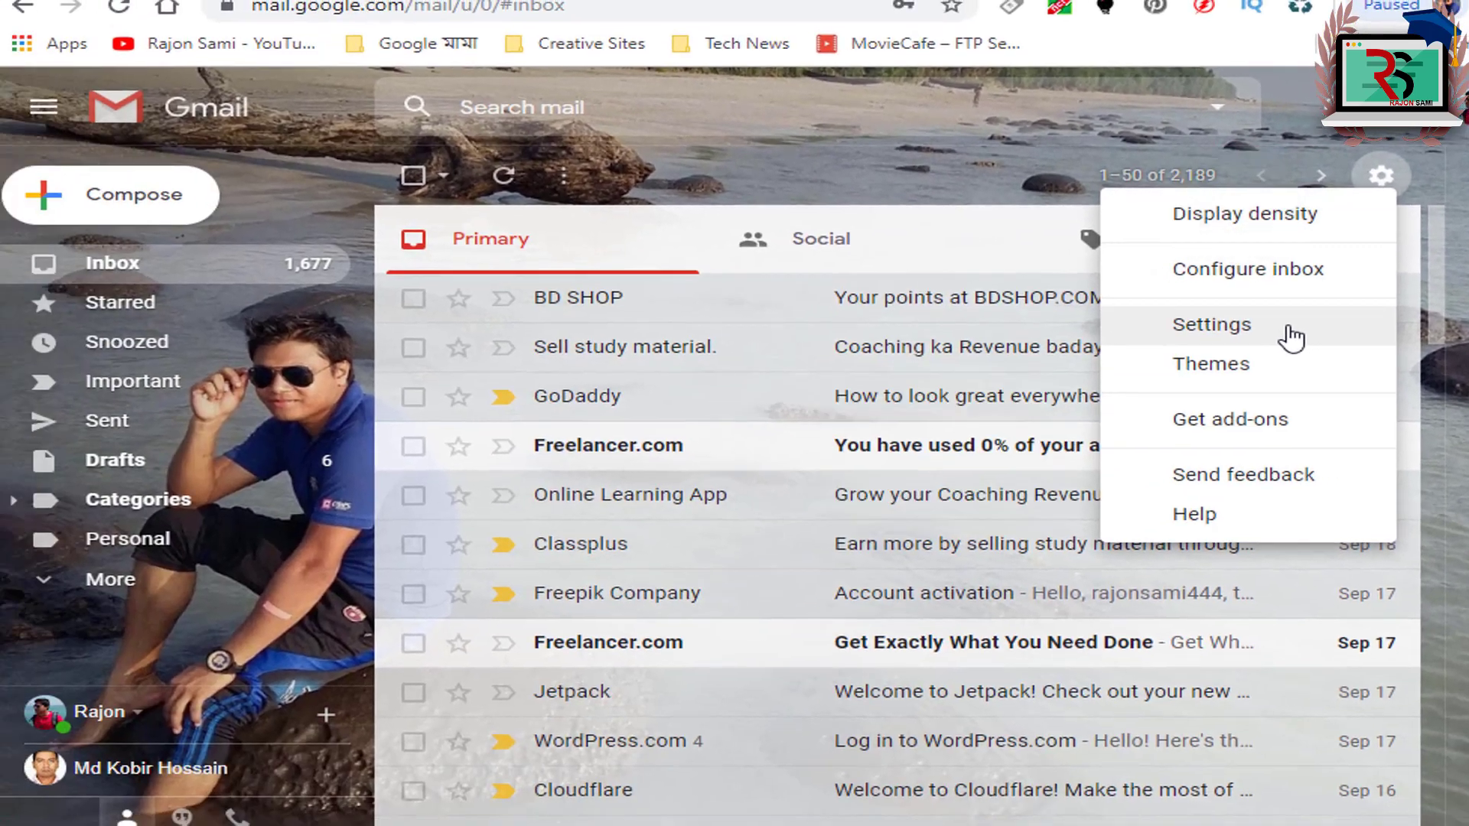
pyautogui.click(1060, 463)
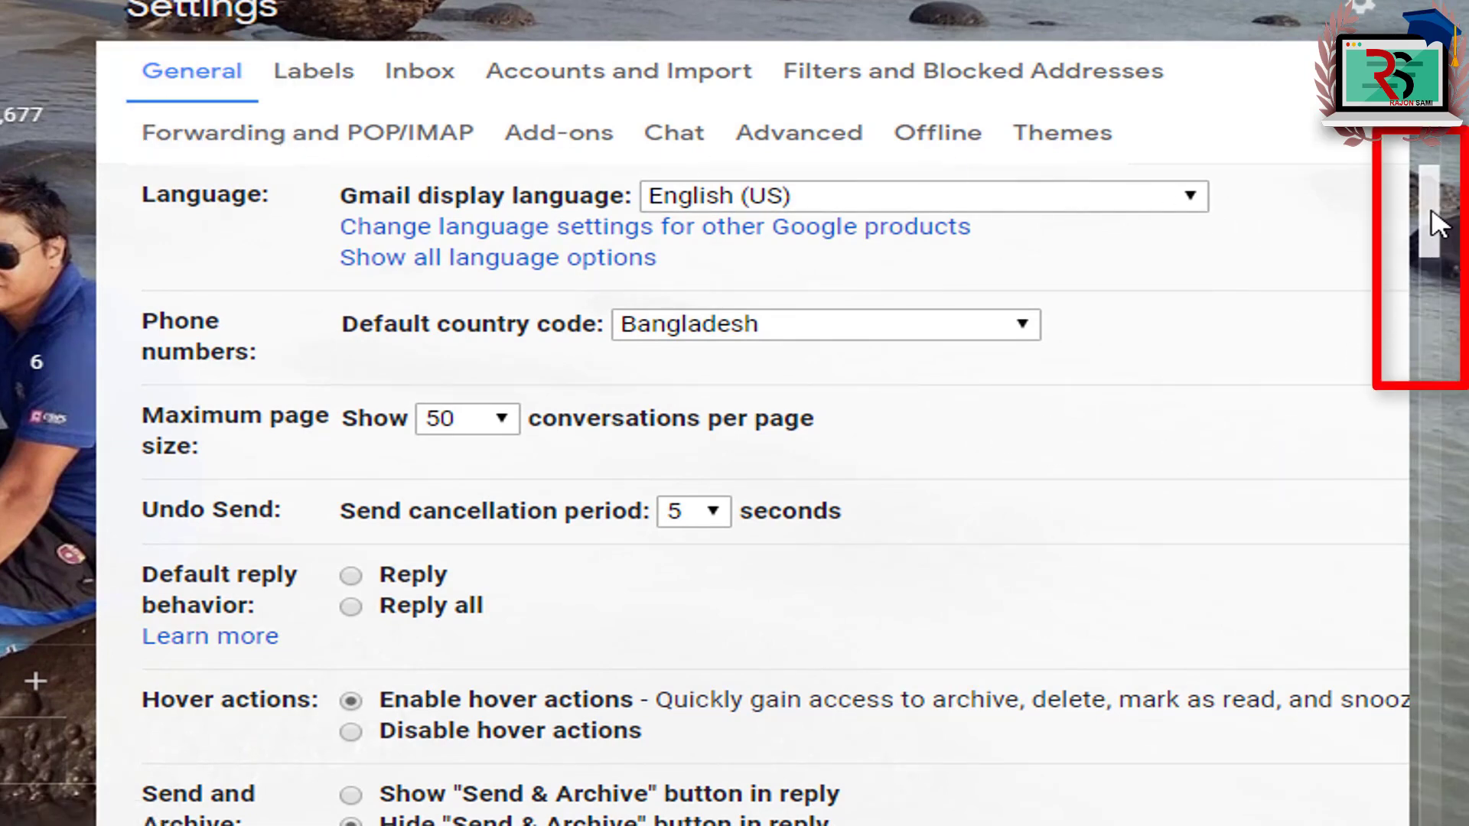
# Step: In the Signature editor, enter the sender's name, 'Se. Executive' and 'RS Group Lomited' on separate lines
pyautogui.moveTo(1428, 205)
pyautogui.mouseDown()
pyautogui.moveTo(1416, 686)
pyautogui.moveTo(1261, 687)
pyautogui.mouseUp()
pyautogui.scroll(2, 561, 347)
pyautogui.doubleClick(165, 298)
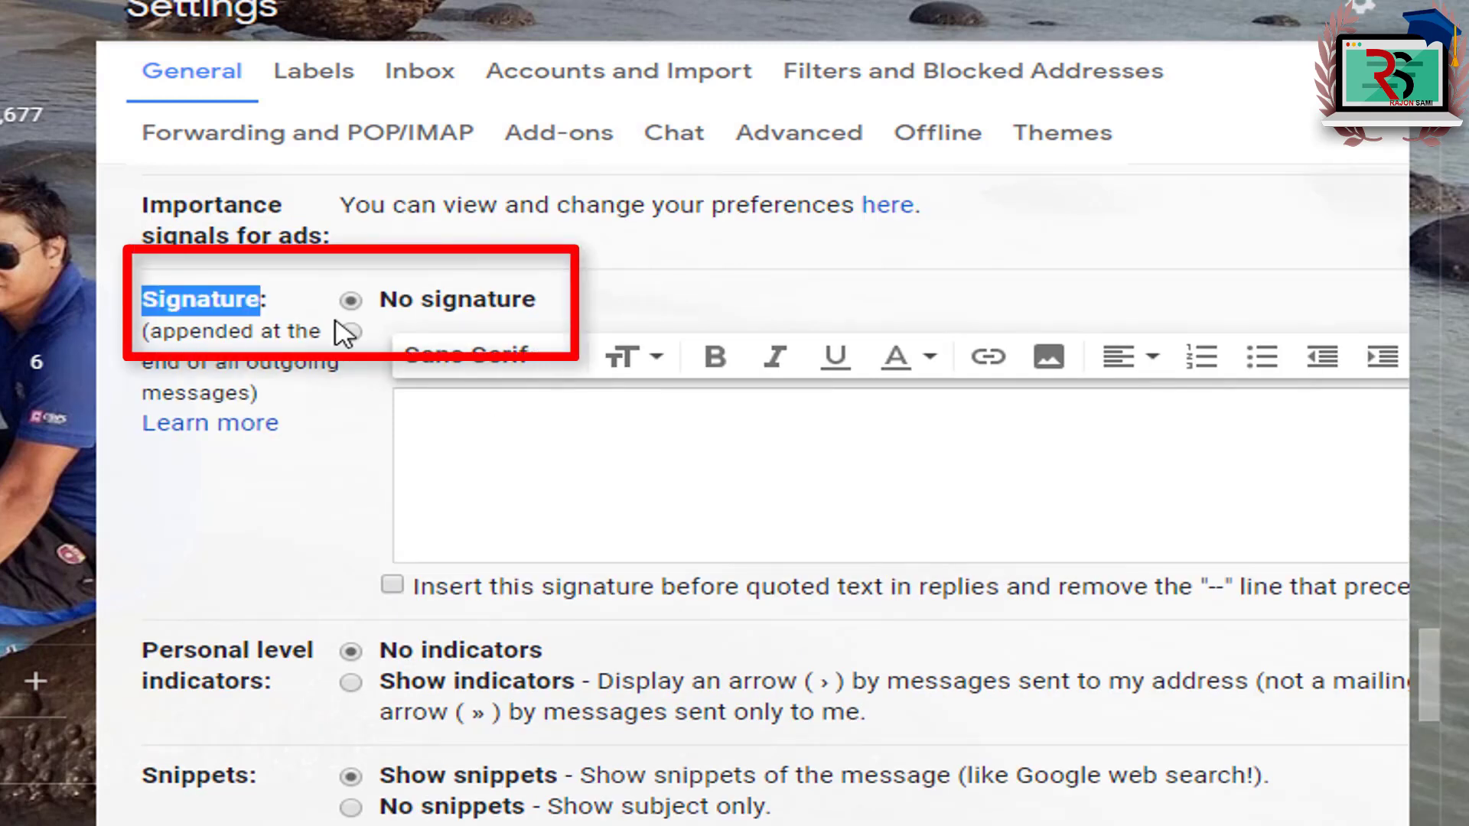
pyautogui.click(529, 459)
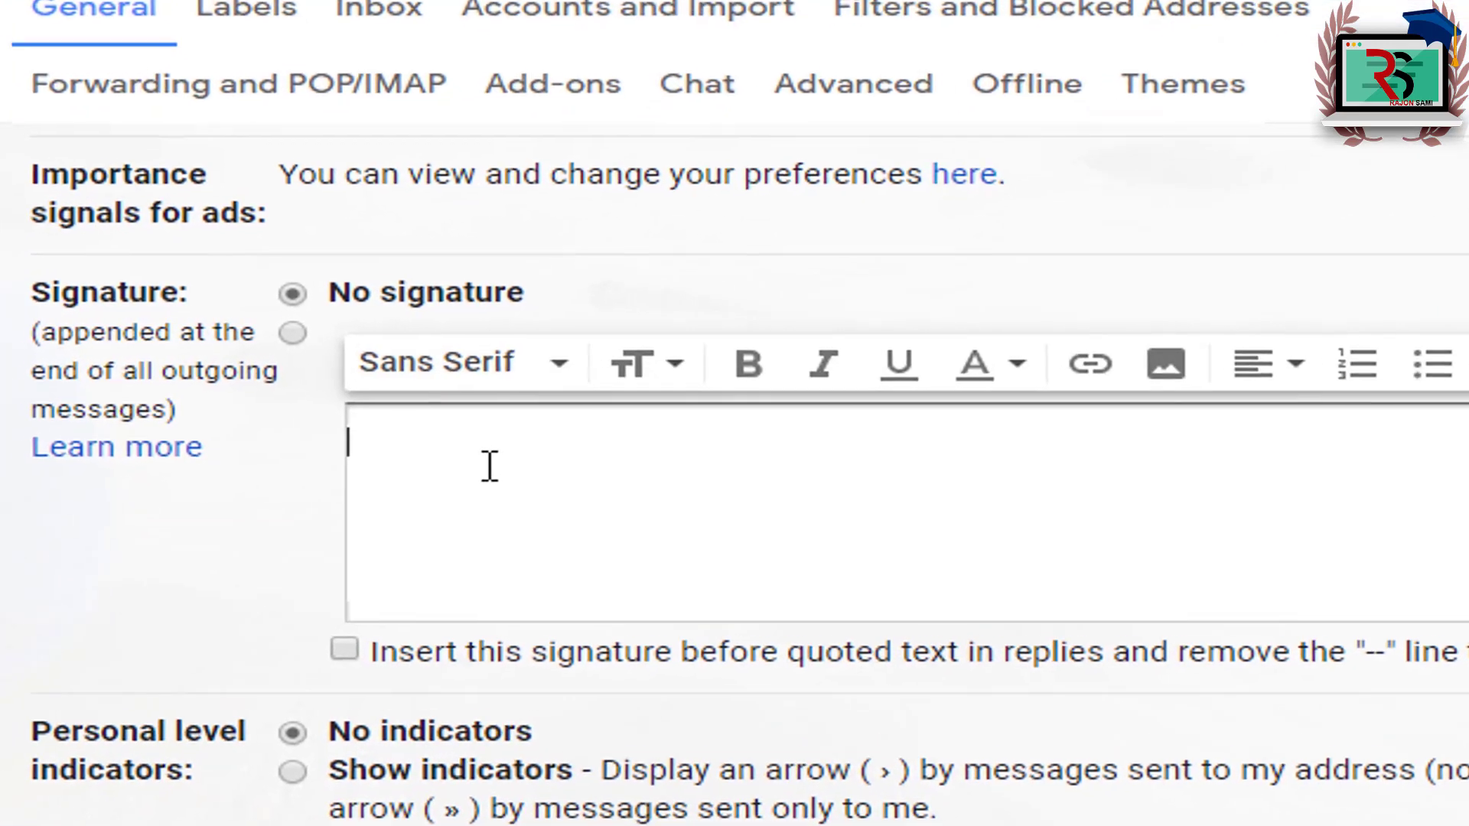
pyautogui.write('From,')
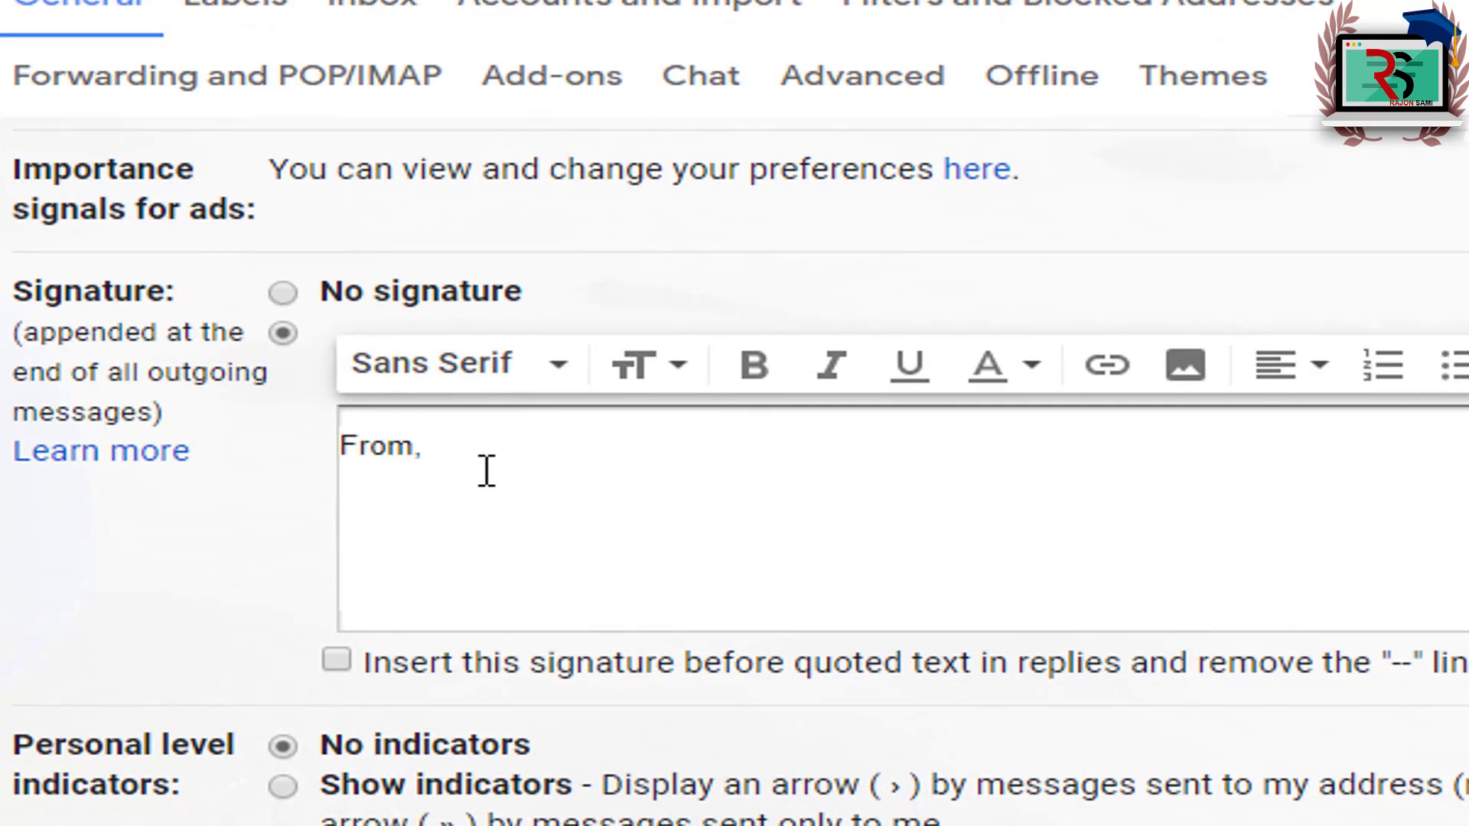
pyautogui.write('jon Sami')
pyautogui.press('Return')
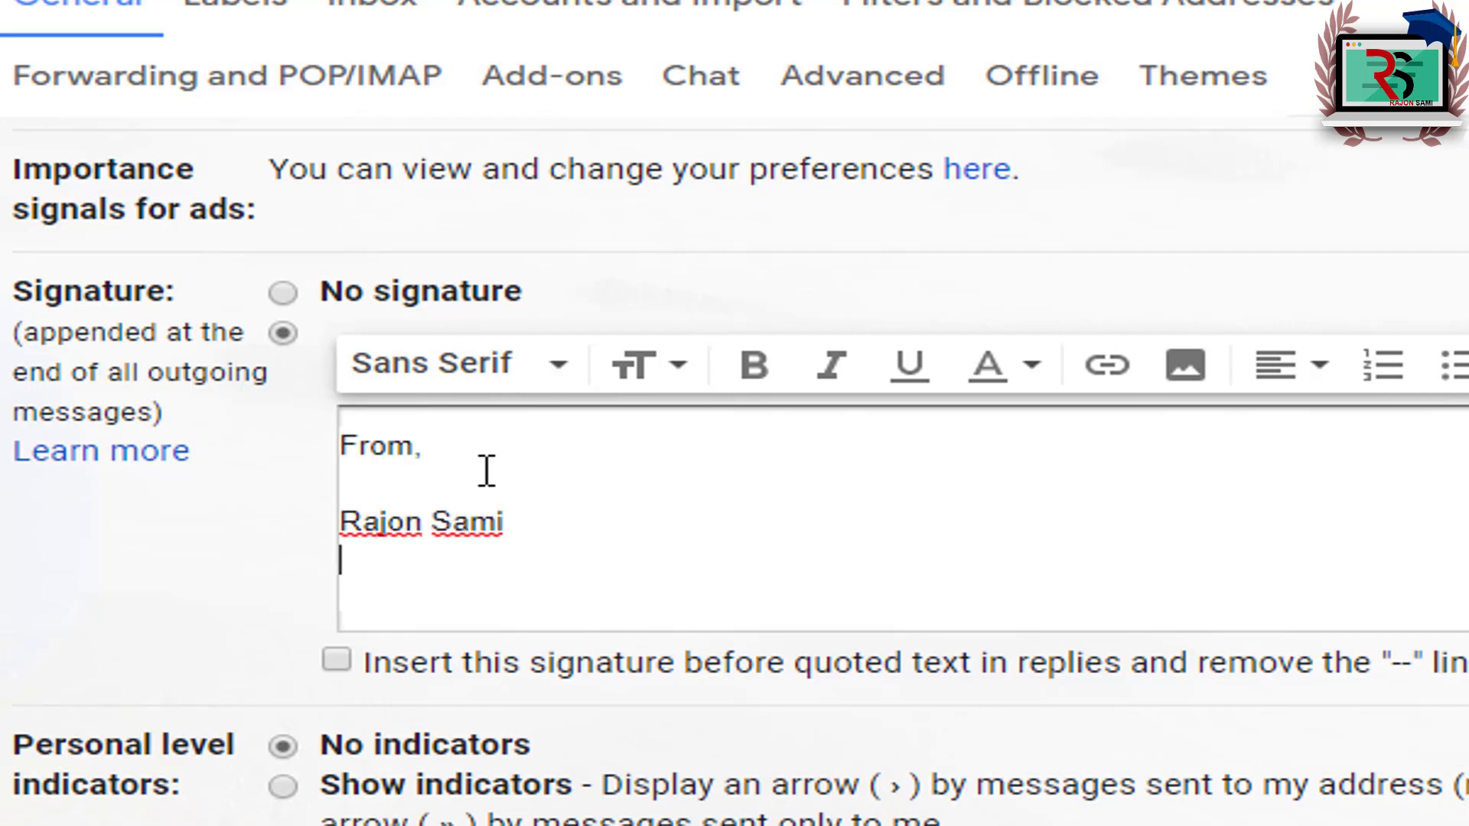
pyautogui.write('Se. Exe')
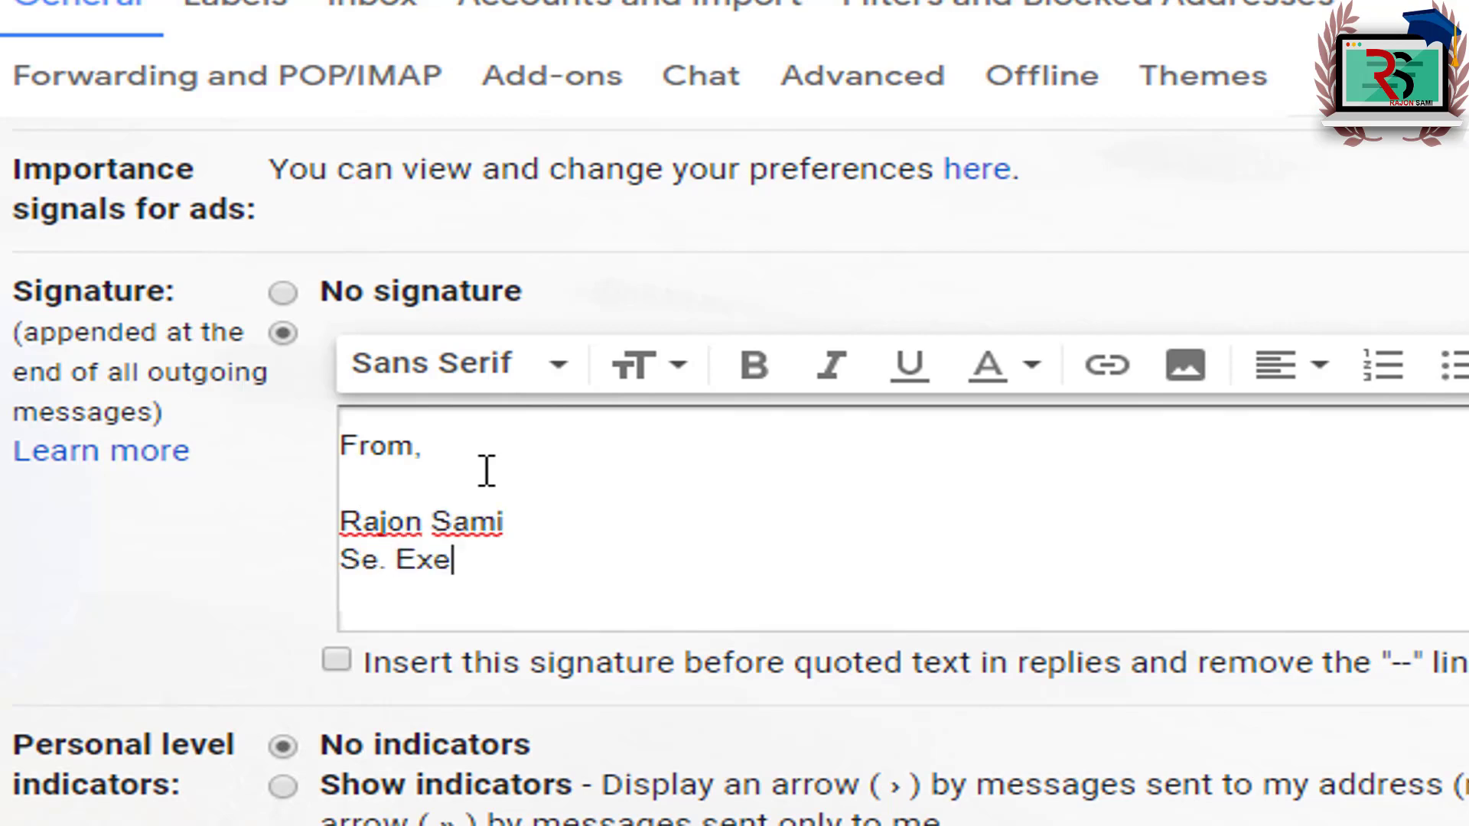
pyautogui.write('cutive')
pyautogui.press('Return')
pyautogui.write('RS Group')
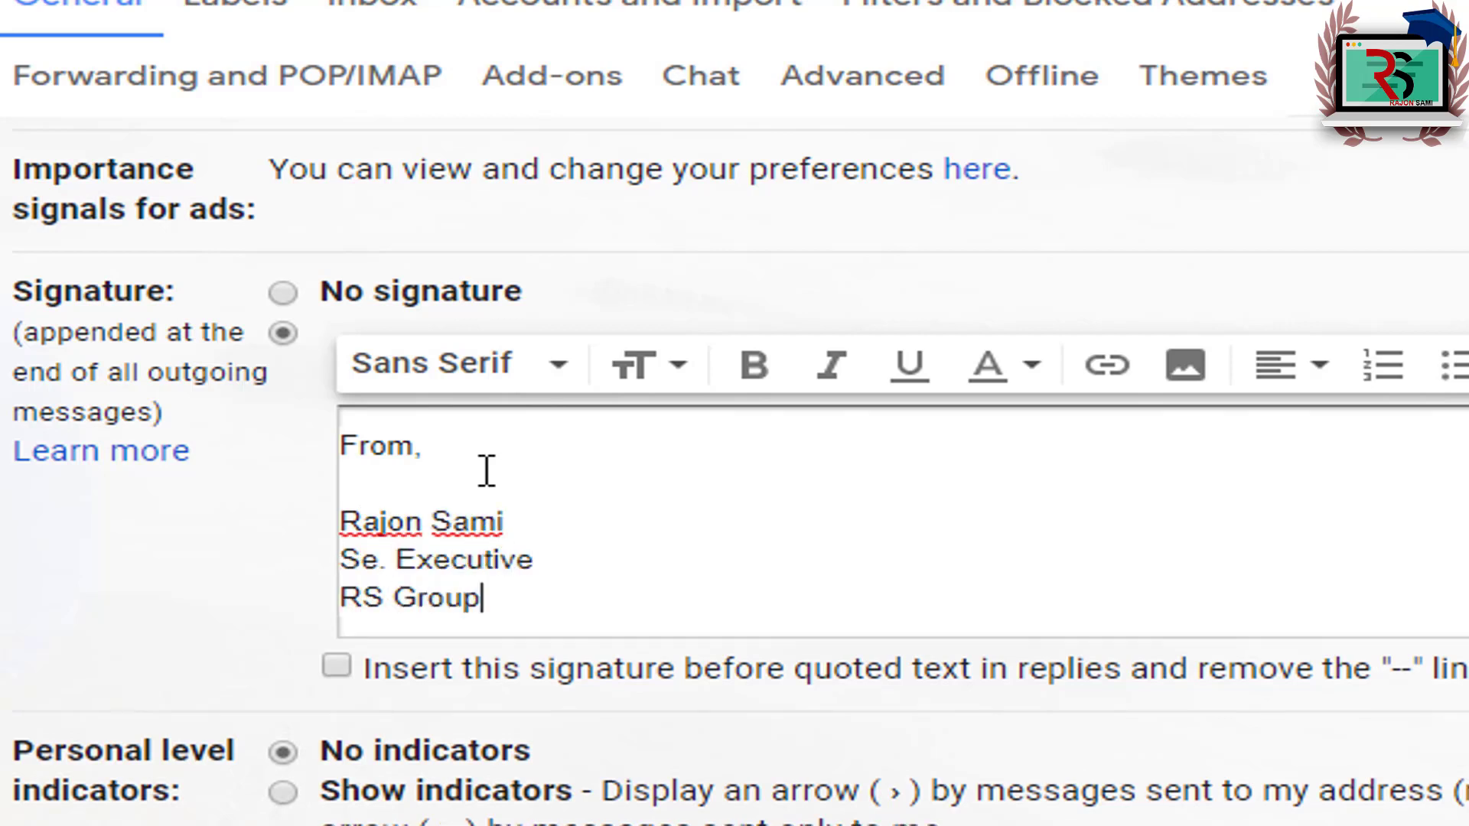
pyautogui.write(' Lomited')
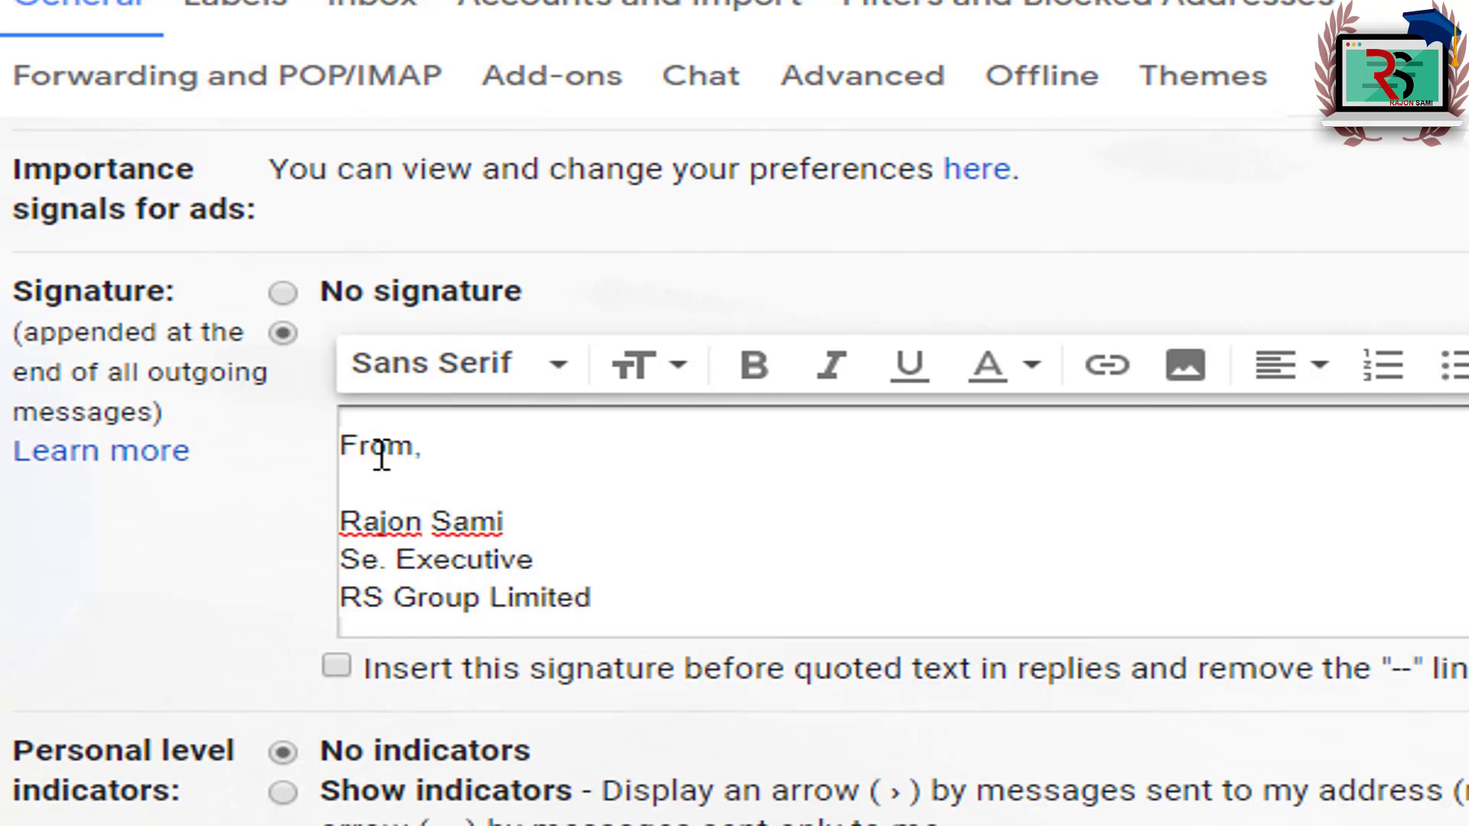
# Step: Correct the job title to 'Sr. Executive'
pyautogui.moveTo(370, 447); pyautogui.dragTo(394, 451)
pyautogui.moveTo(354, 522); pyautogui.dragTo(457, 559)
pyautogui.click(391, 560)
pyautogui.press('BackSpace')
pyautogui.press('BackSpace')
pyautogui.write('r.')
pyautogui.moveTo(402, 605); pyautogui.dragTo(632, 606)
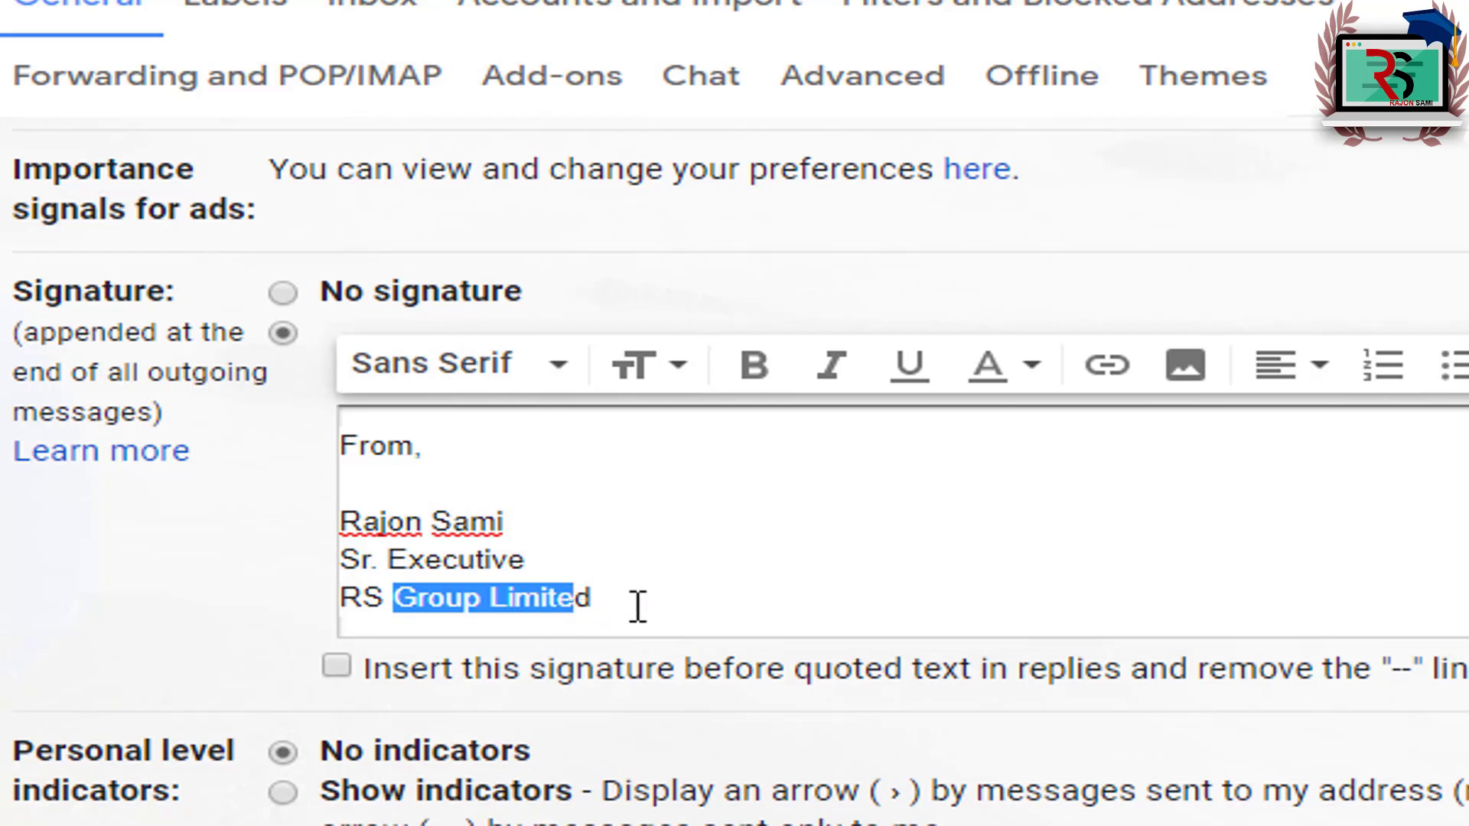
pyautogui.click(605, 596)
# Step: Add a 'Mobile :' line with the phone number and a 'YouTube :' line with the channel URL, then select the URL
pyautogui.press('Return')
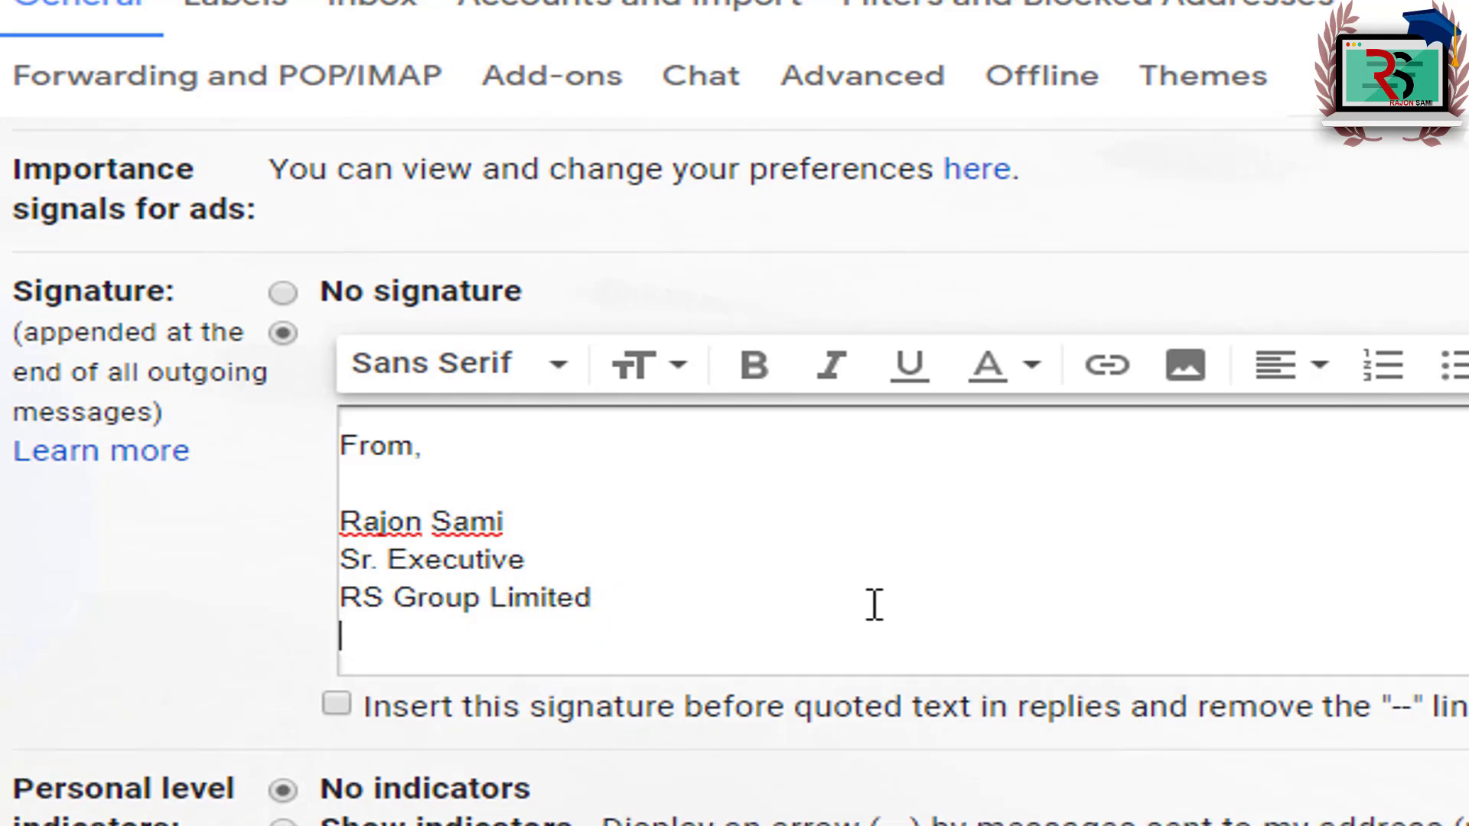
pyautogui.write('Mobile : 01******')
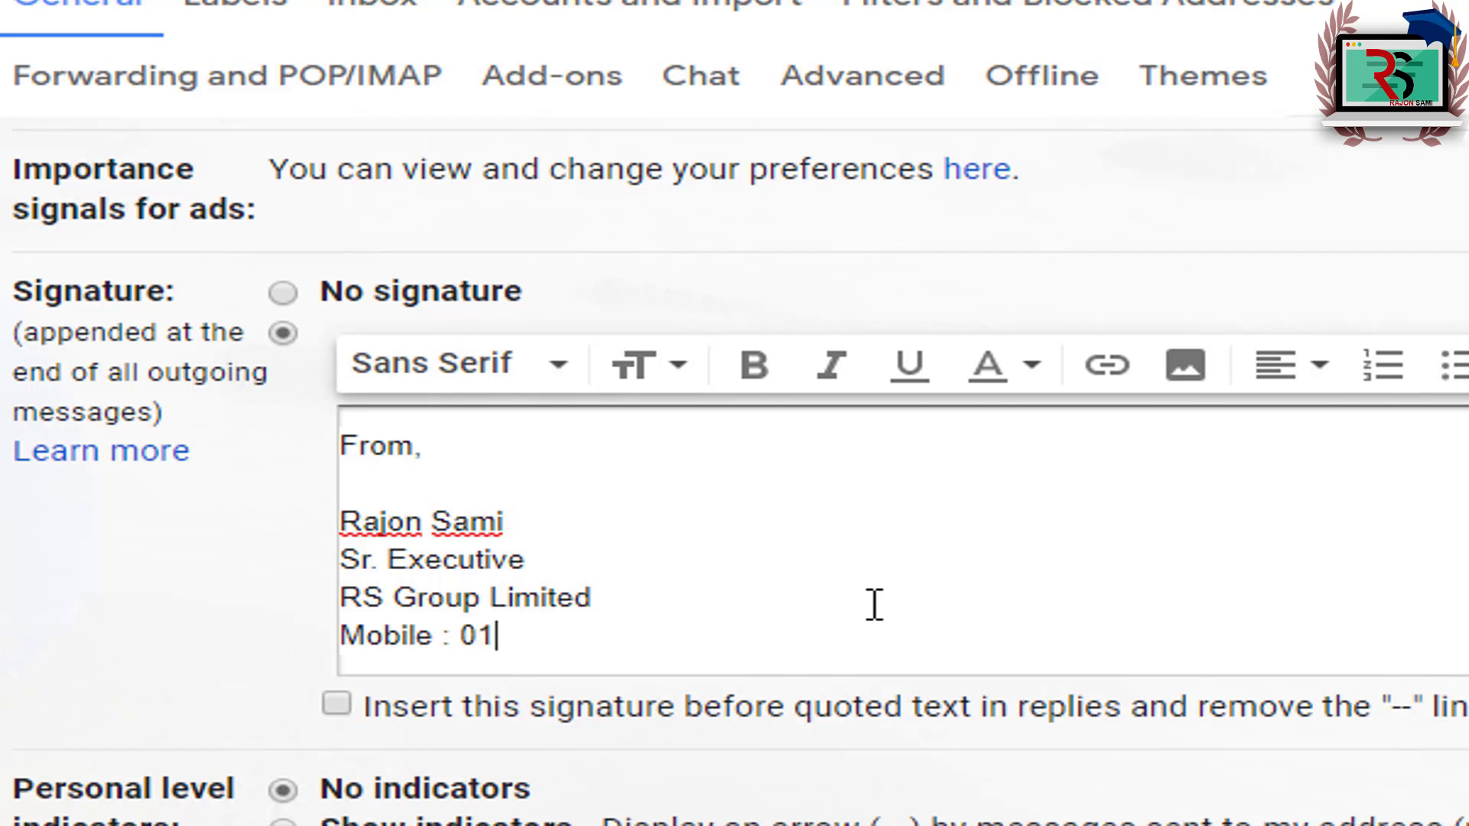
pyautogui.press('Return')
pyautogui.write('YouTube : ')
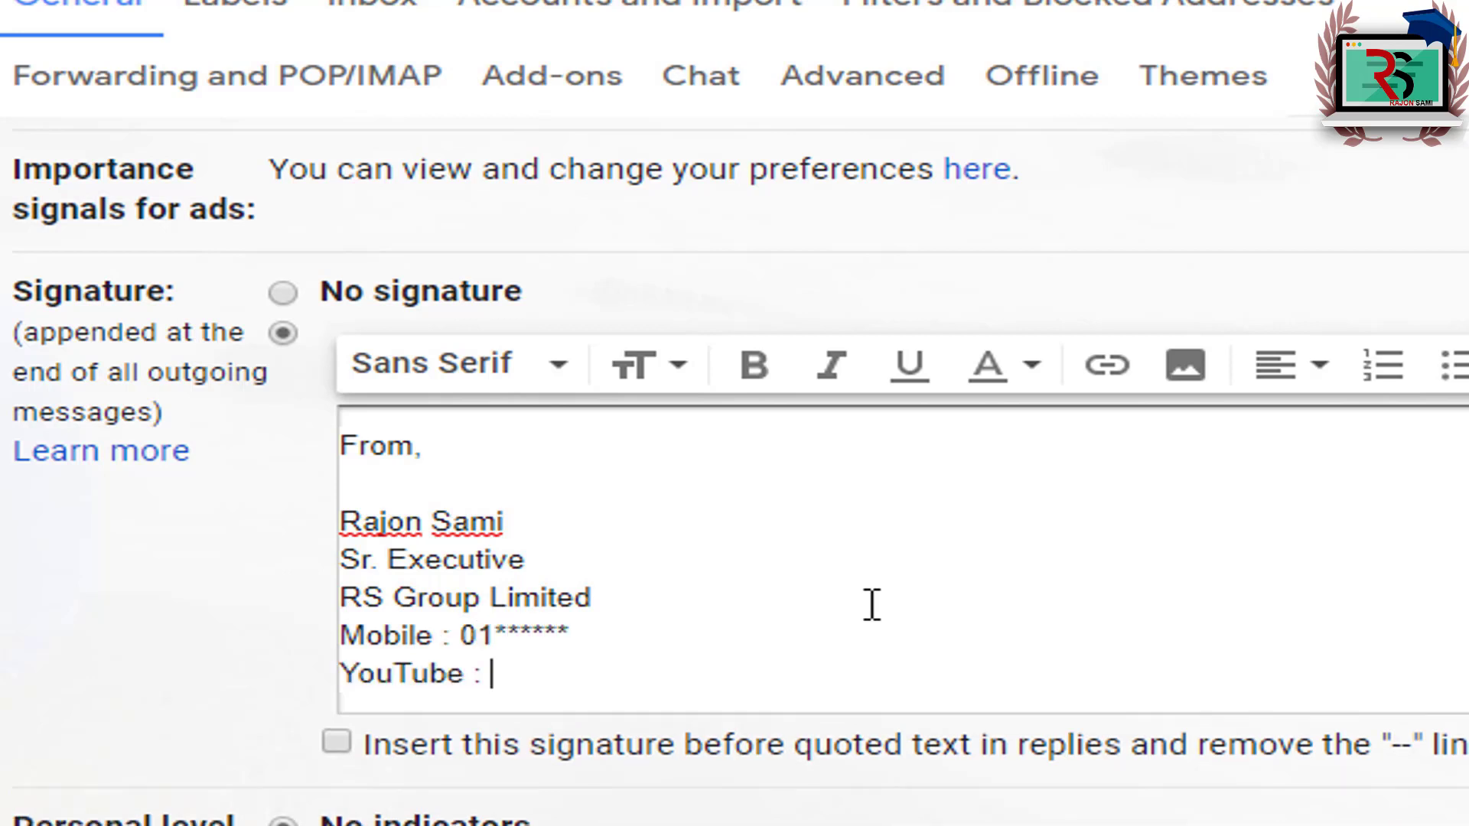
pyautogui.write('https://www.yout')
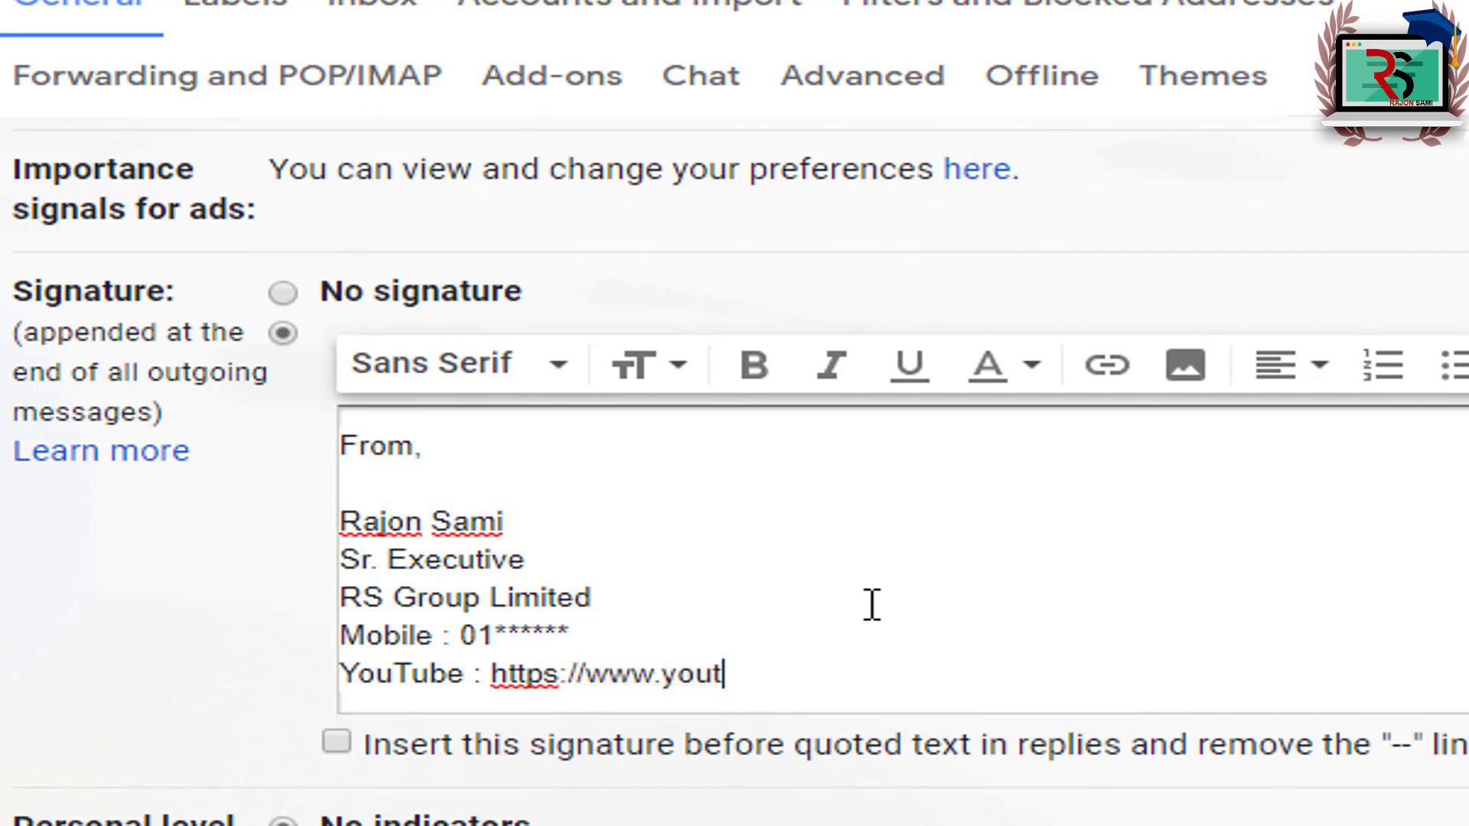
pyautogui.write('ube.com/rajonsami')
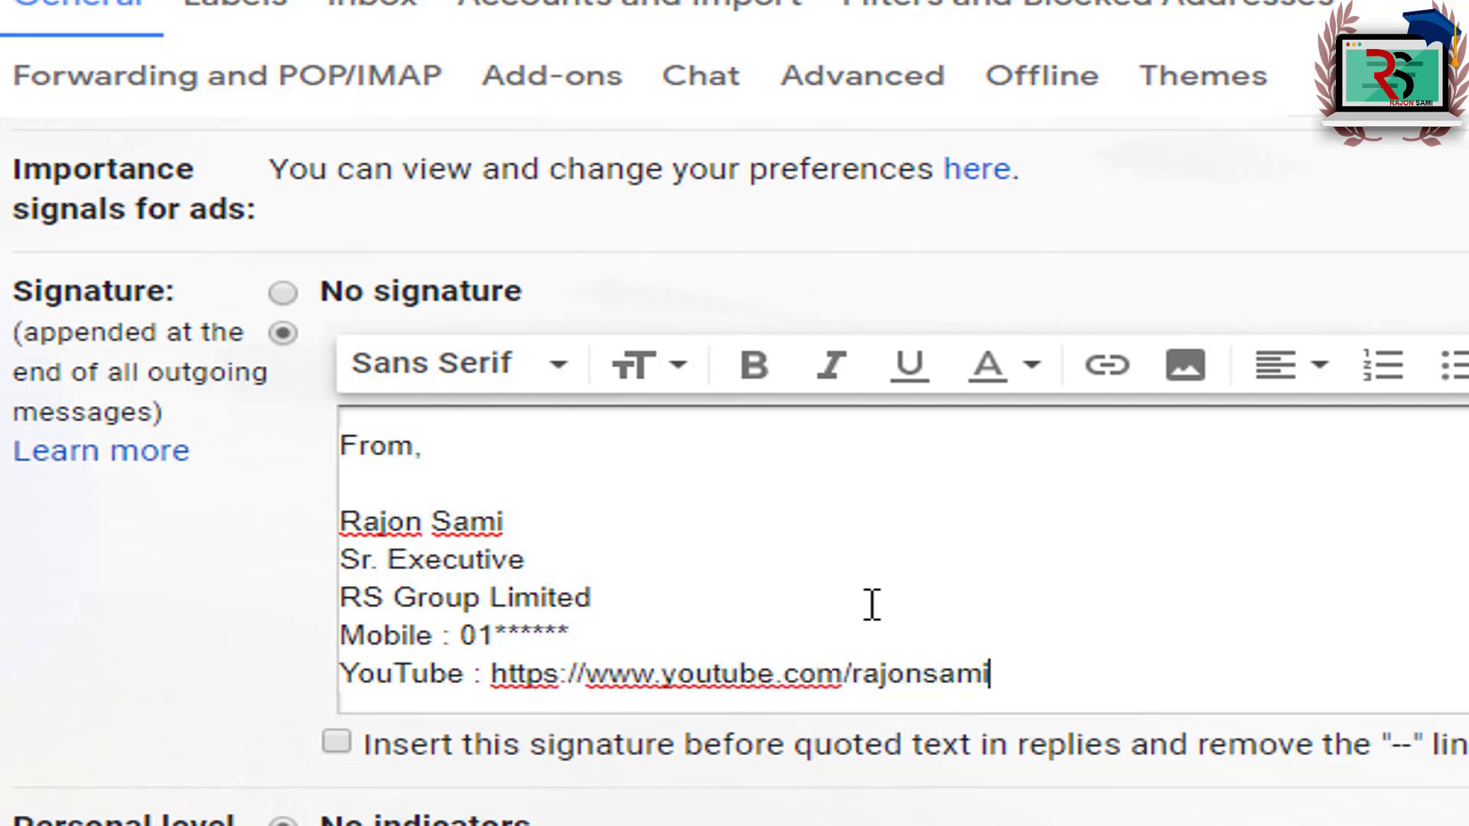
pyautogui.write('bd')
pyautogui.moveTo(1043, 675); pyautogui.dragTo(494, 692)
pyautogui.click(612, 689)
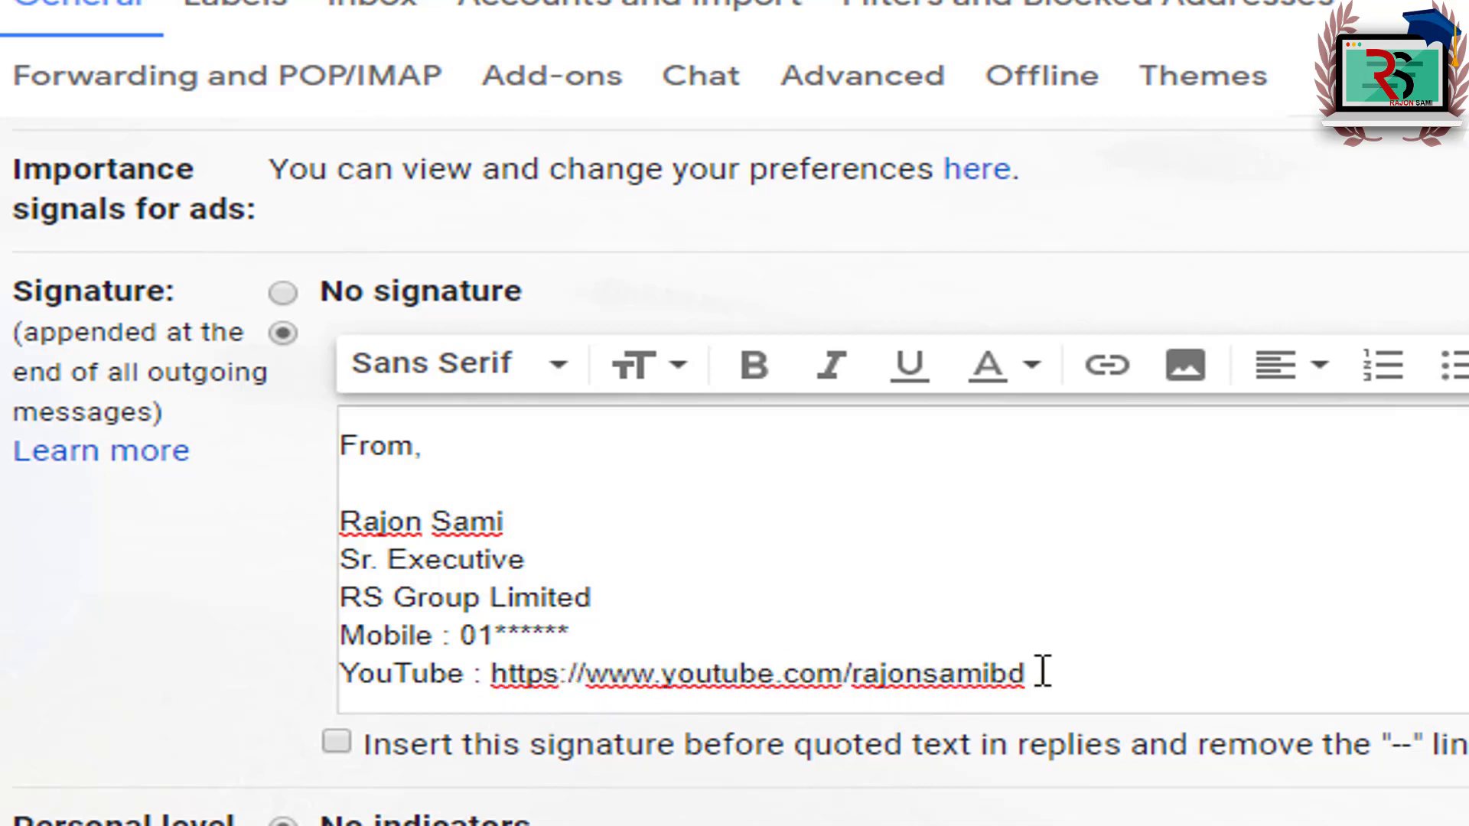
pyautogui.moveTo(1042, 676); pyautogui.dragTo(496, 681)
pyautogui.hotkey('ctrl', 'c')
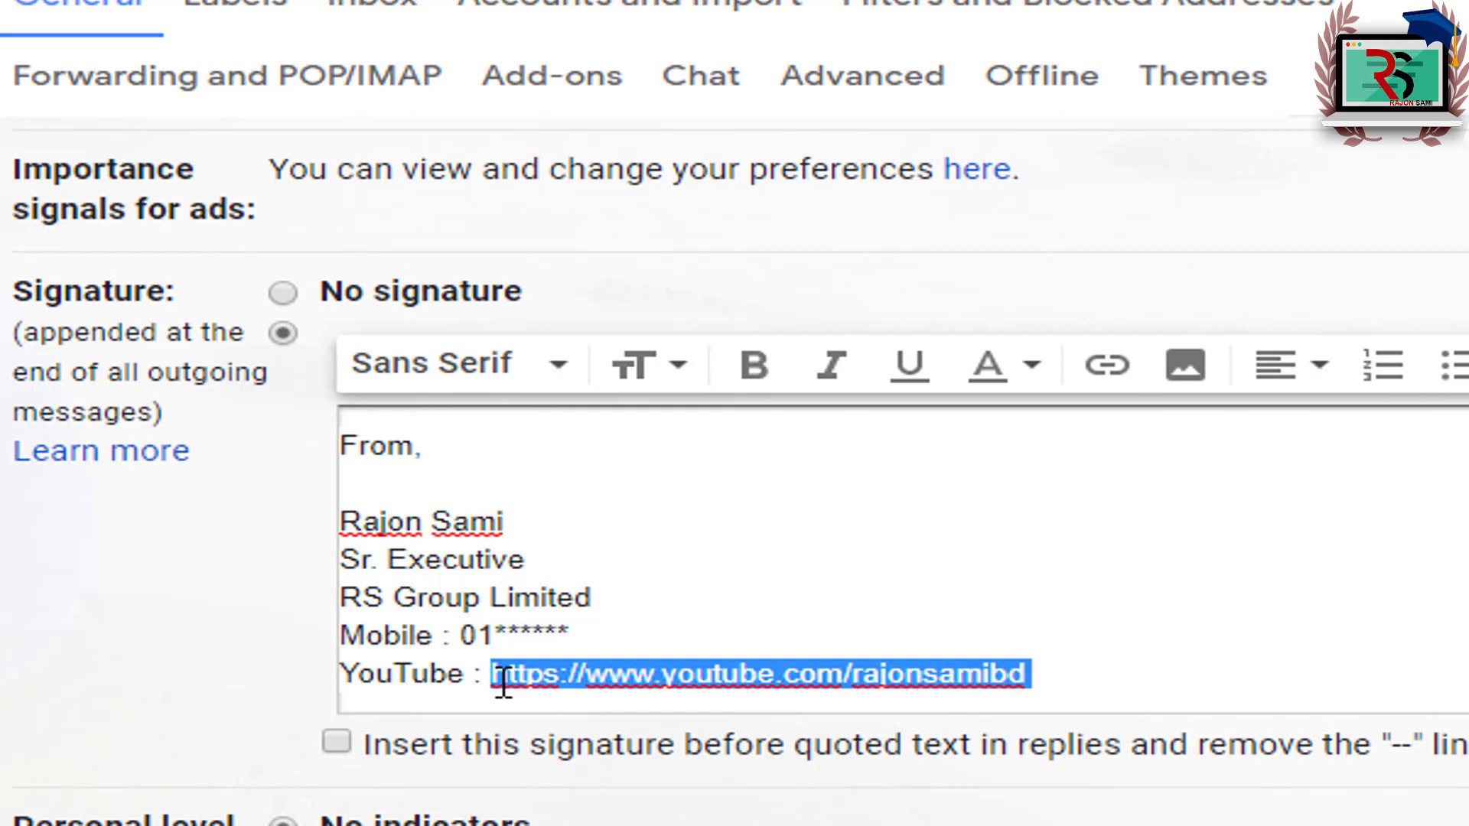
# Step: Replace the YouTube address with a link displaying 'TouTube' that points to the pasted channel URL
pyautogui.press('BackSpace')
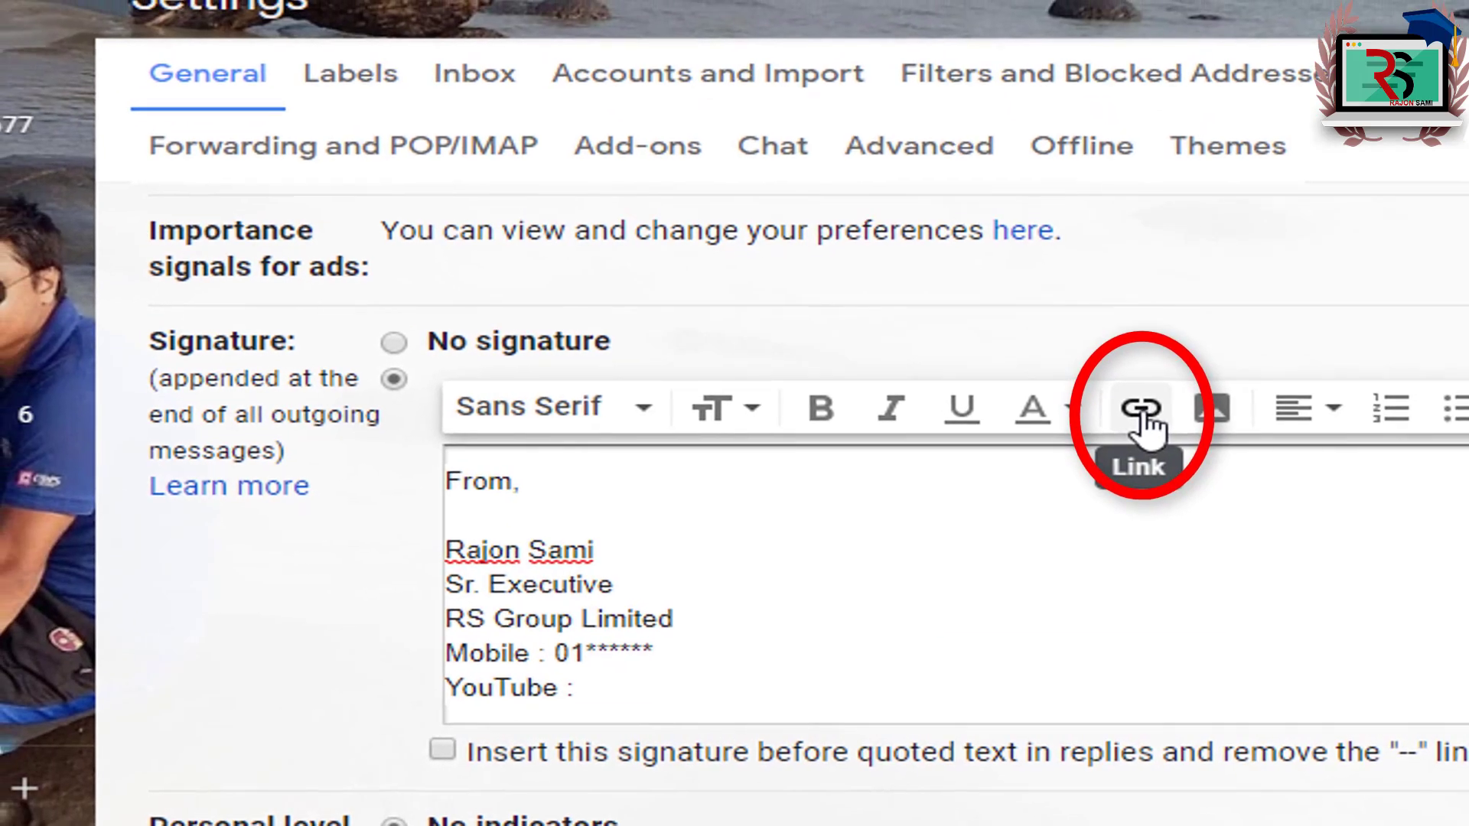
pyautogui.click(1143, 413)
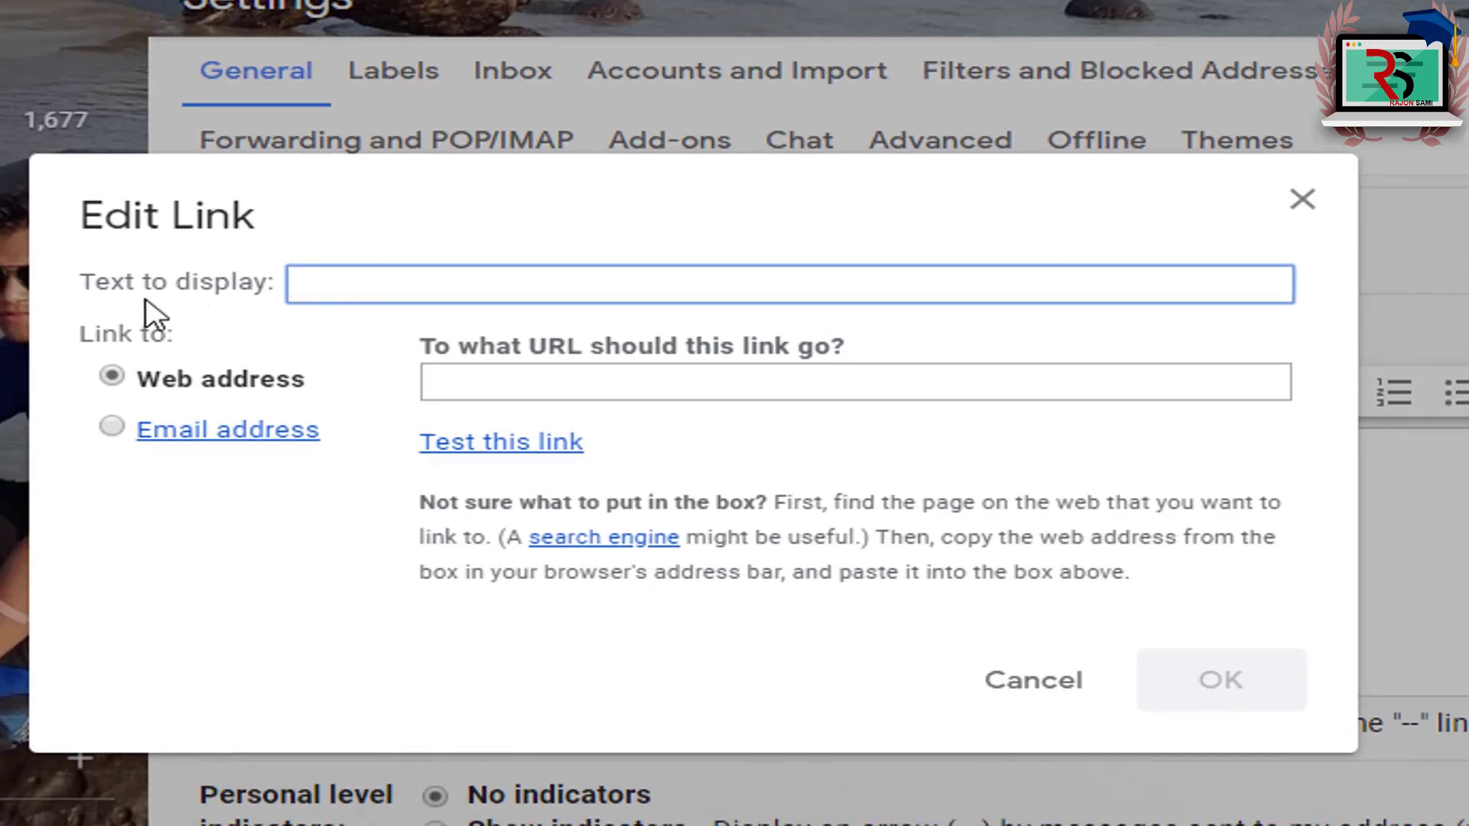
pyautogui.moveTo(96, 285); pyautogui.dragTo(285, 305)
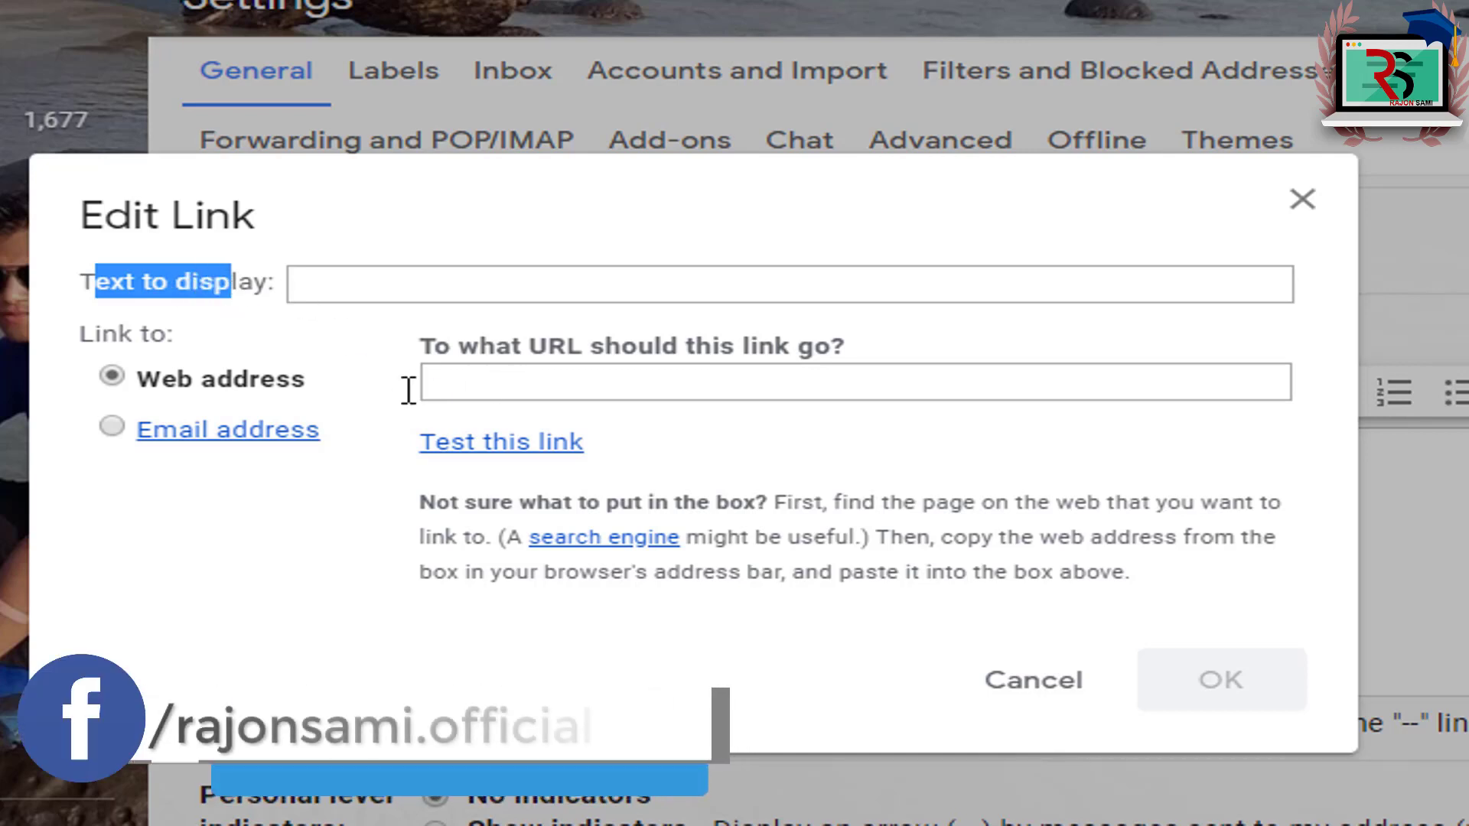
pyautogui.click(532, 392)
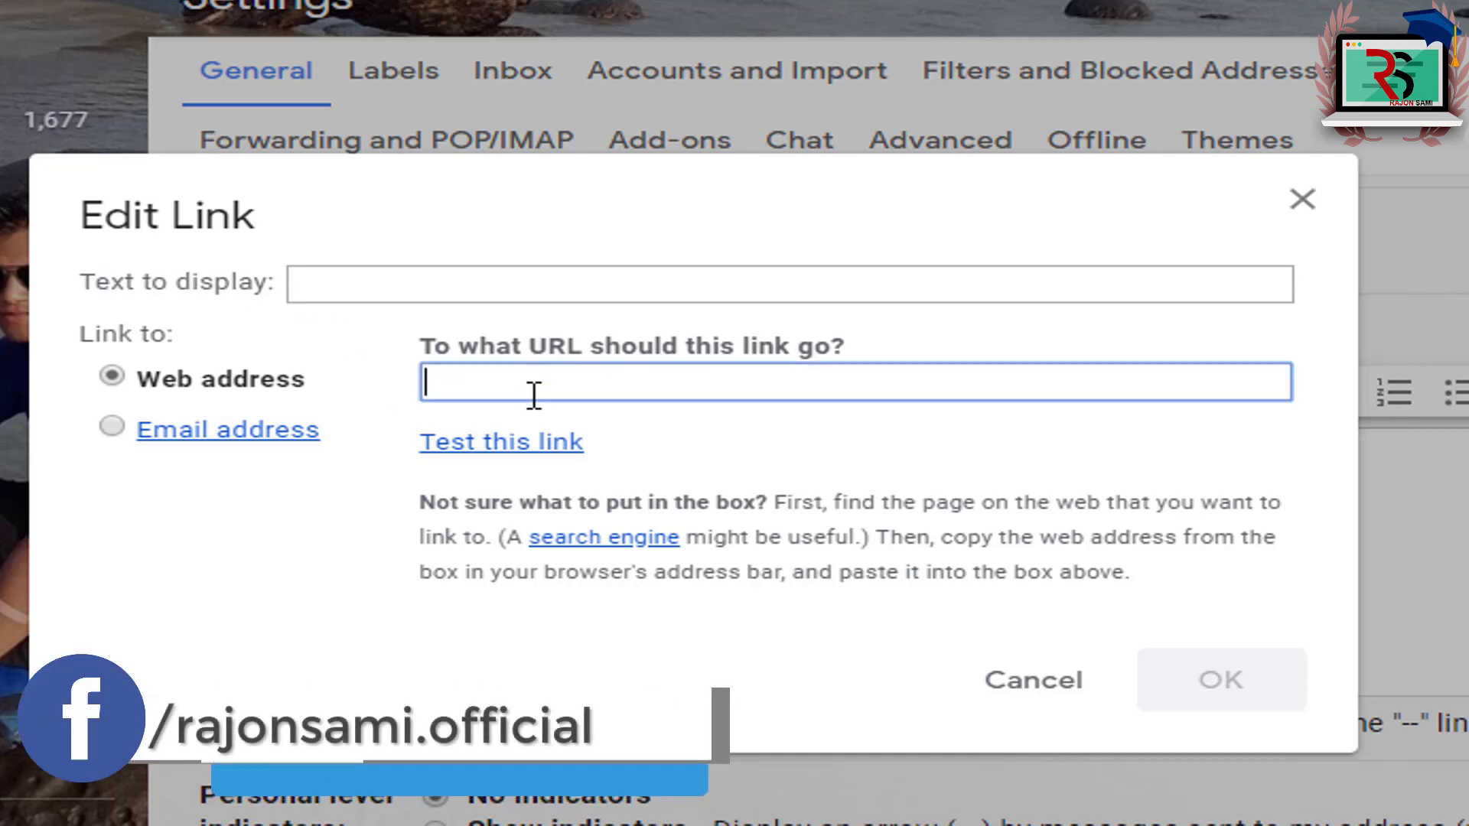
pyautogui.write('hrr')
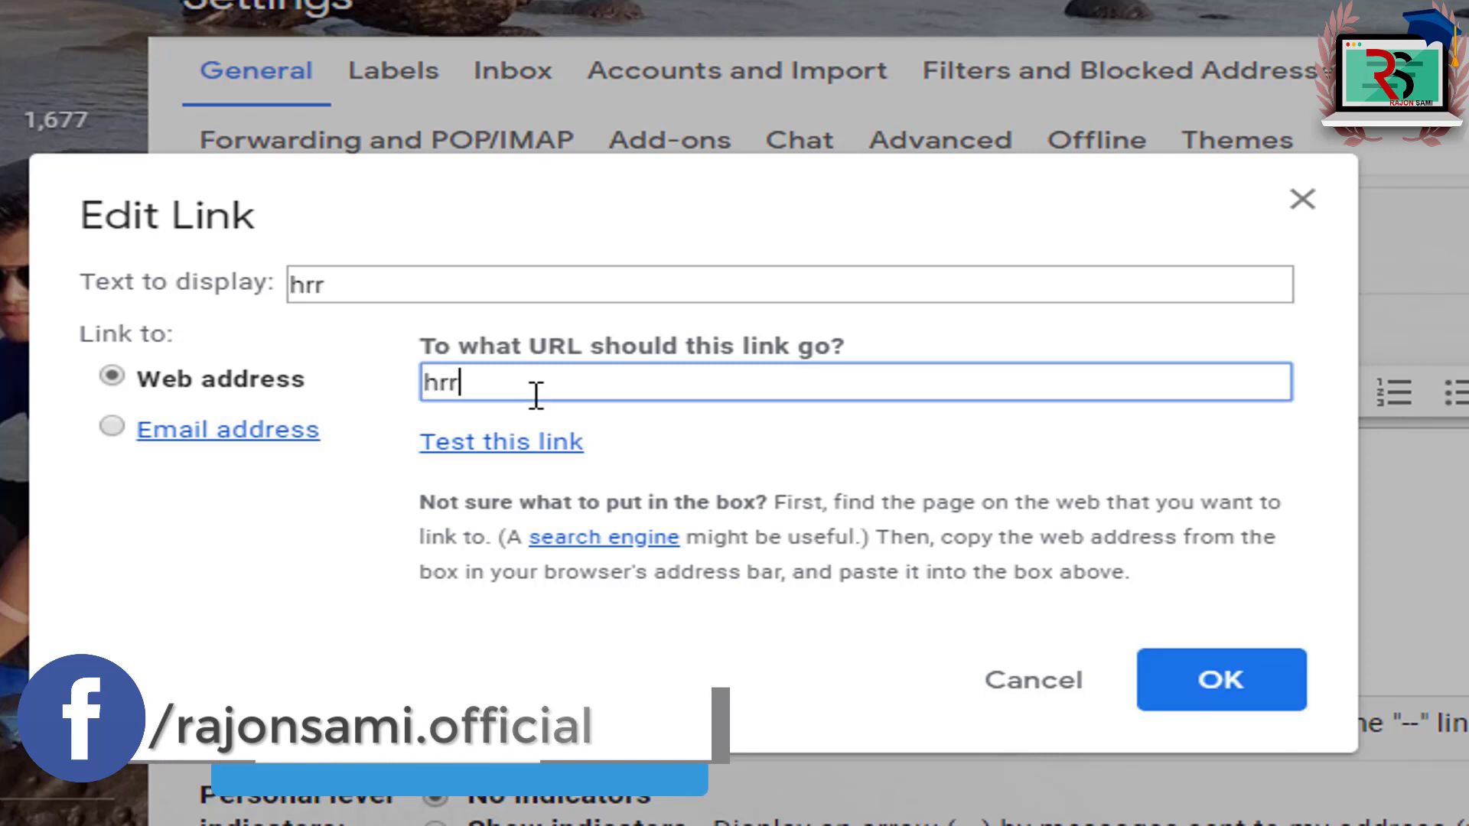
pyautogui.hotkey('ctrl', 'a')
pyautogui.hotkey('ctrl', 'v')
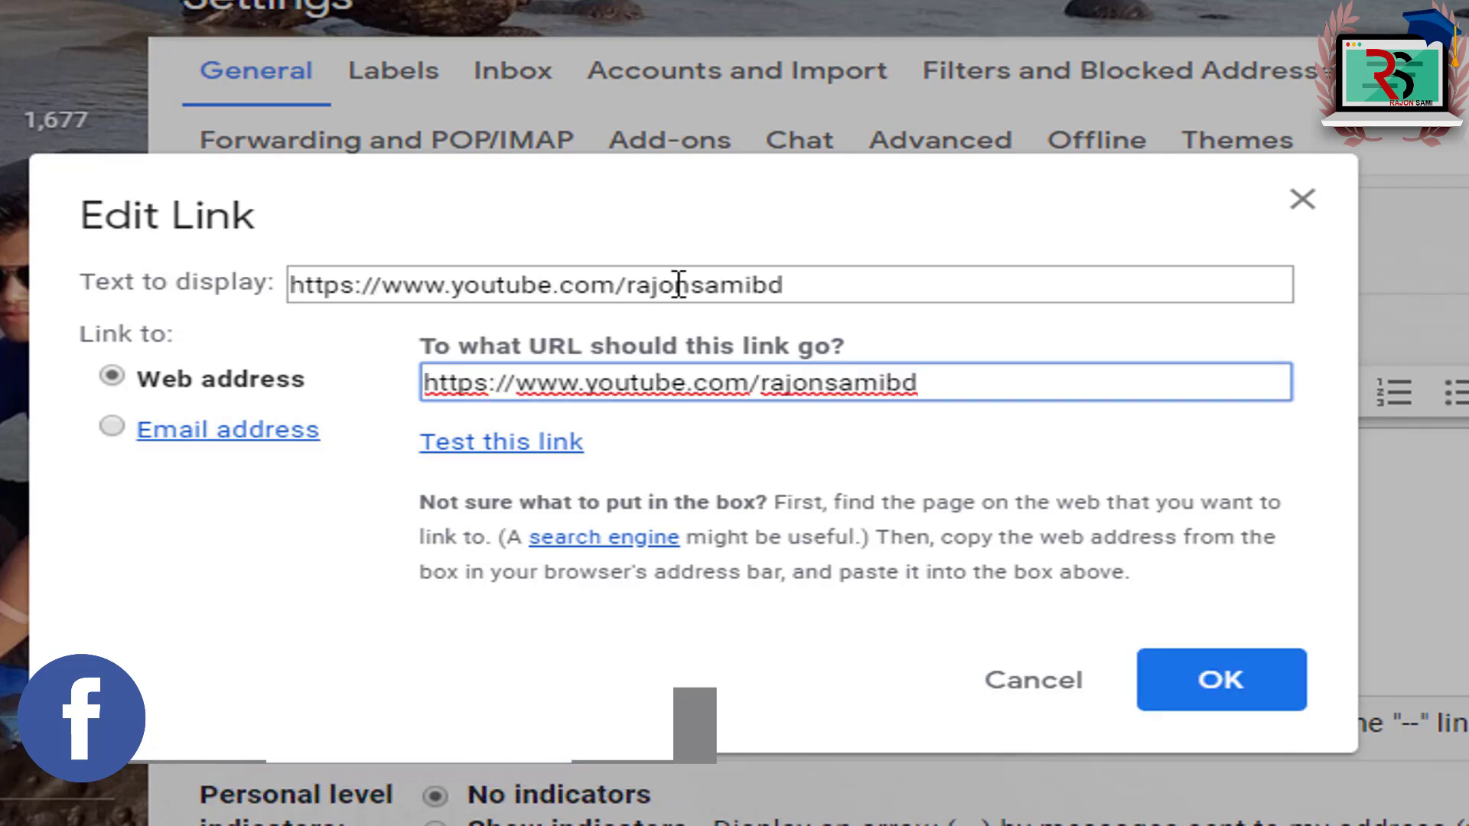
pyautogui.moveTo(795, 285); pyautogui.dragTo(291, 284)
pyautogui.hotkey('ctrl', 'c')
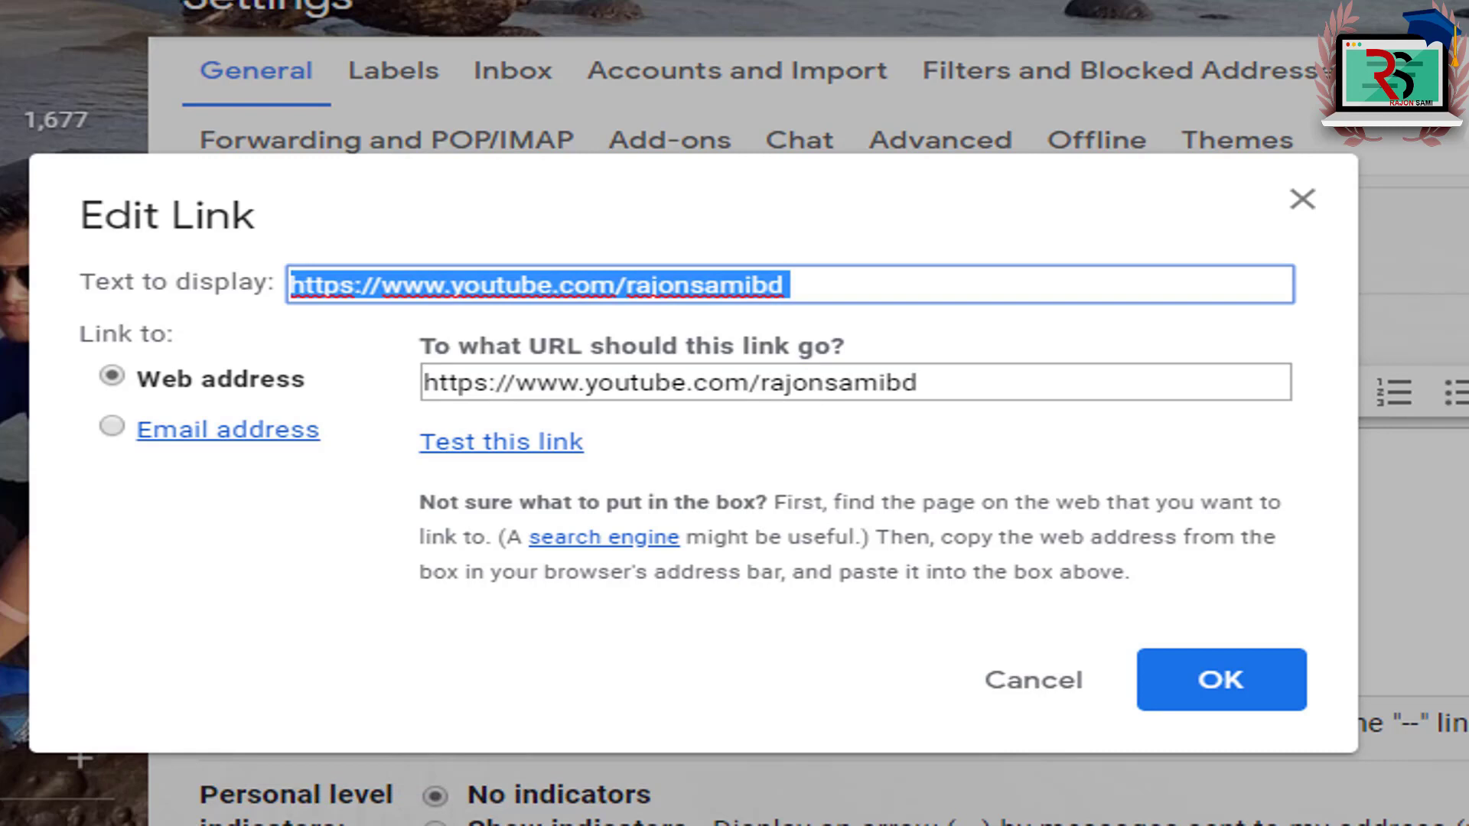
pyautogui.write('TouTube')
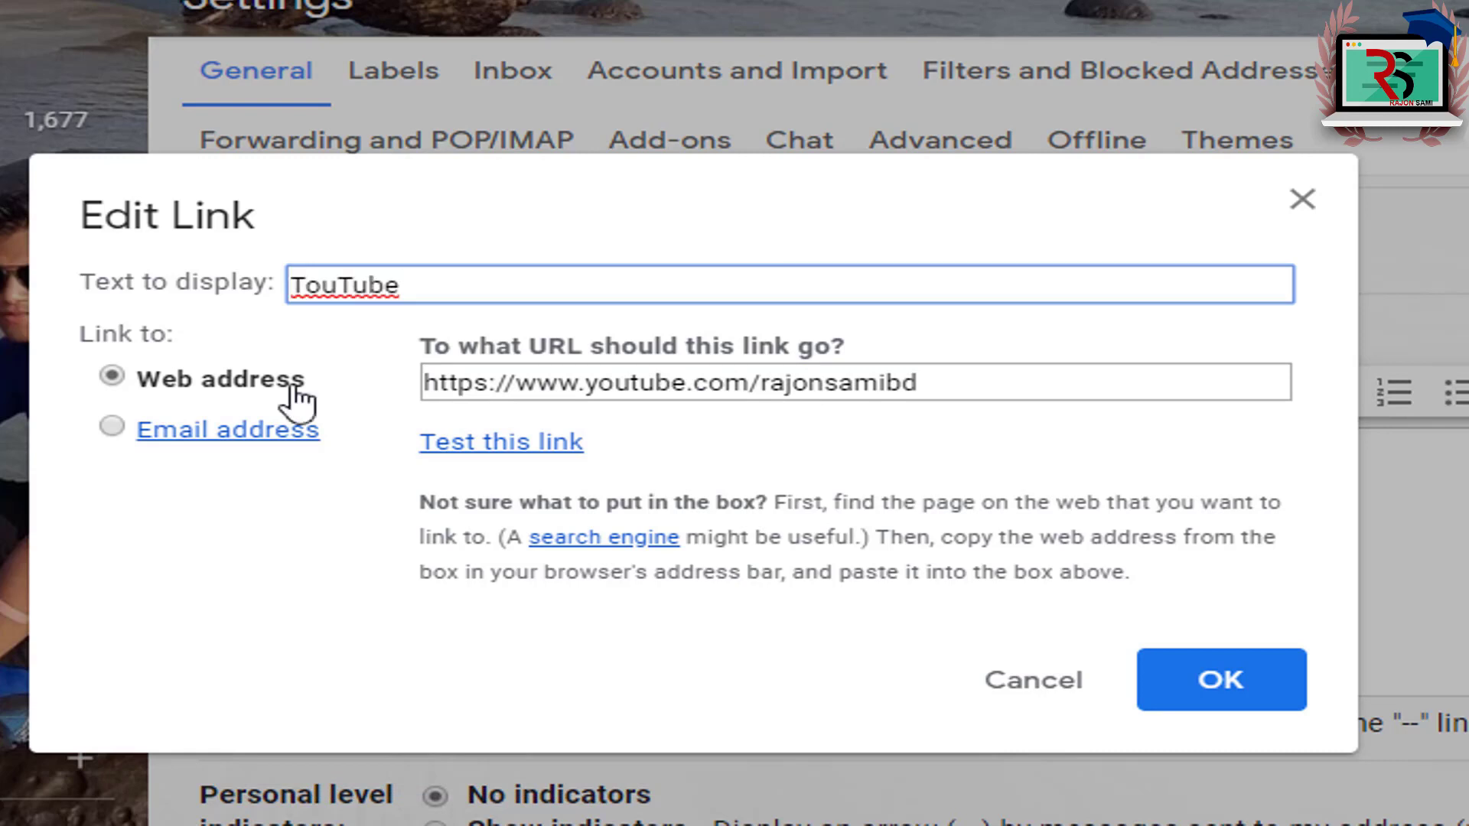
pyautogui.click(1154, 682)
# Step: Edit the TouTube link so both its display text and target are the full channel address
pyautogui.click(1086, 608)
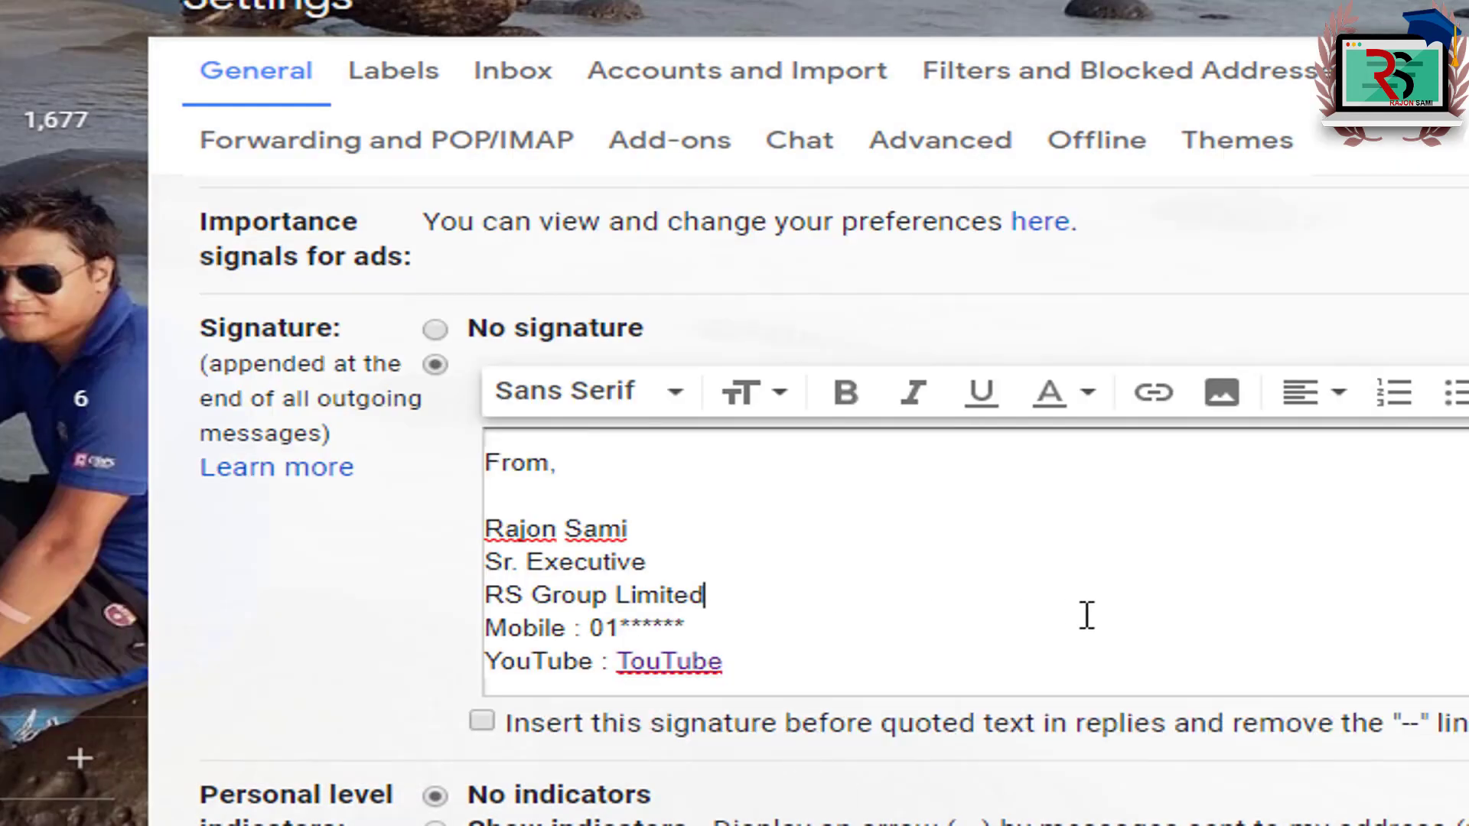
pyautogui.click(657, 665)
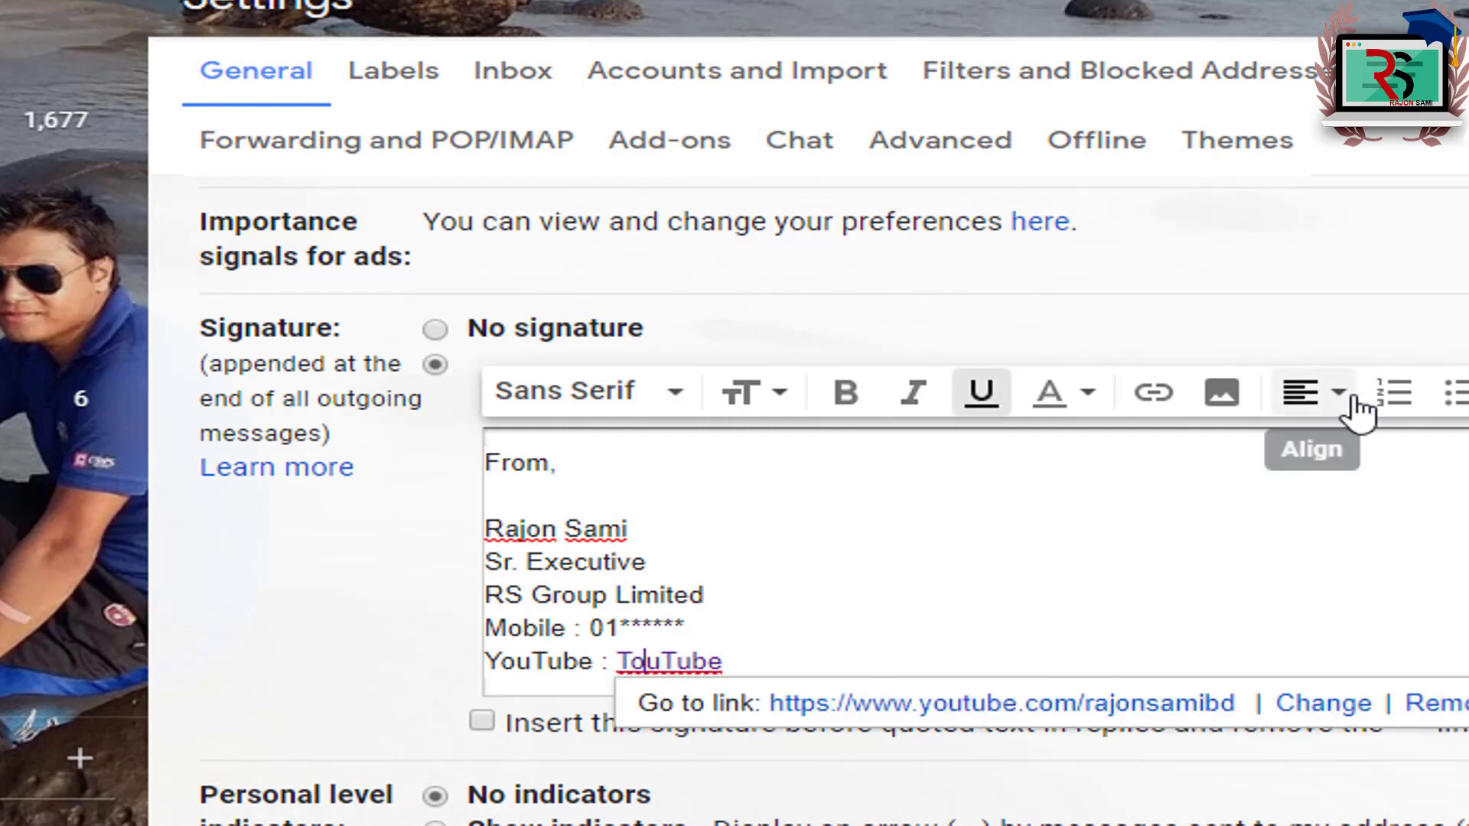
pyautogui.click(1331, 707)
pyautogui.moveTo(469, 283); pyautogui.dragTo(259, 279)
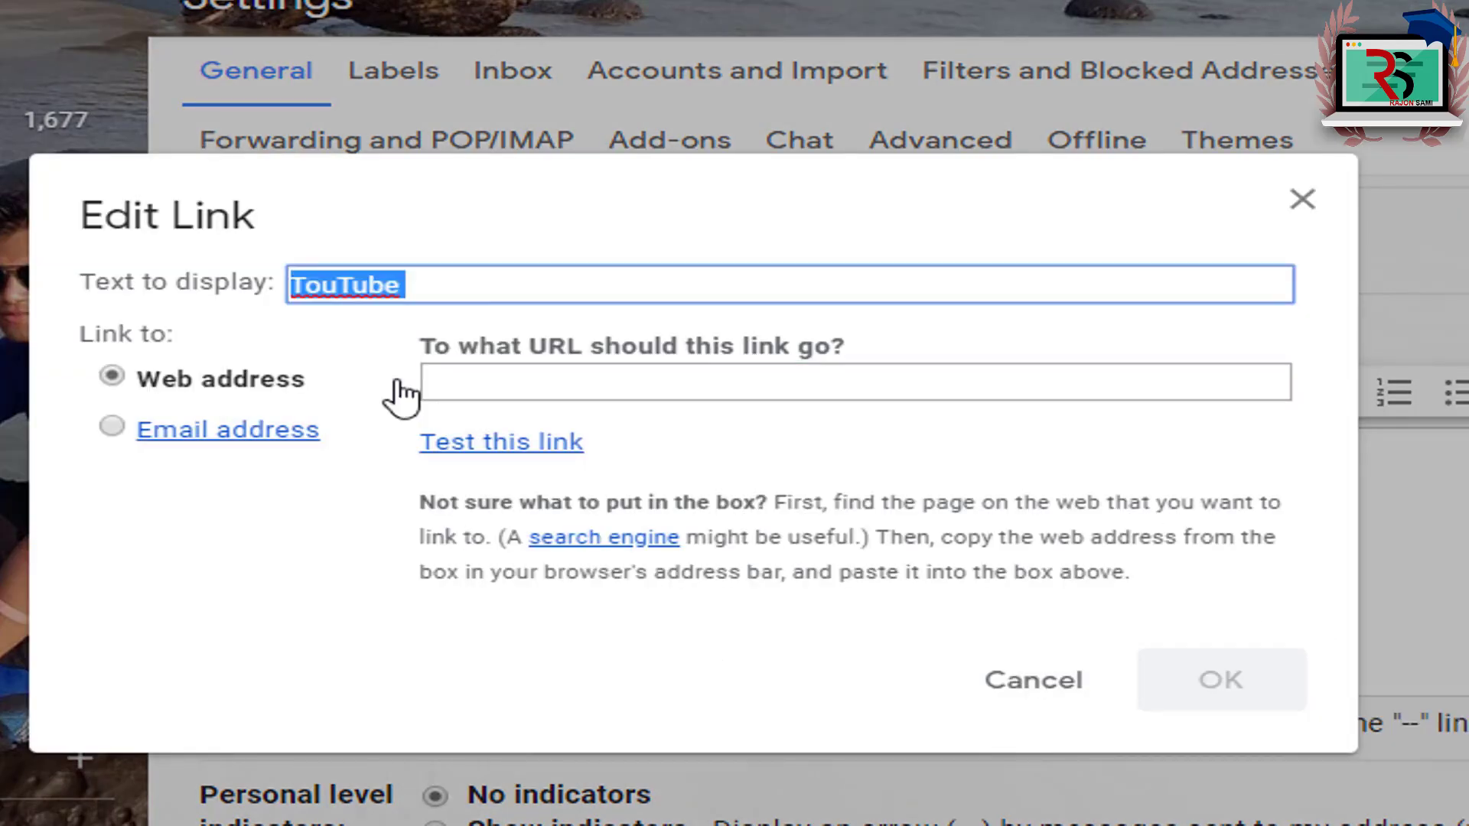
pyautogui.hotkey('ctrl', 'v')
pyautogui.click(608, 387)
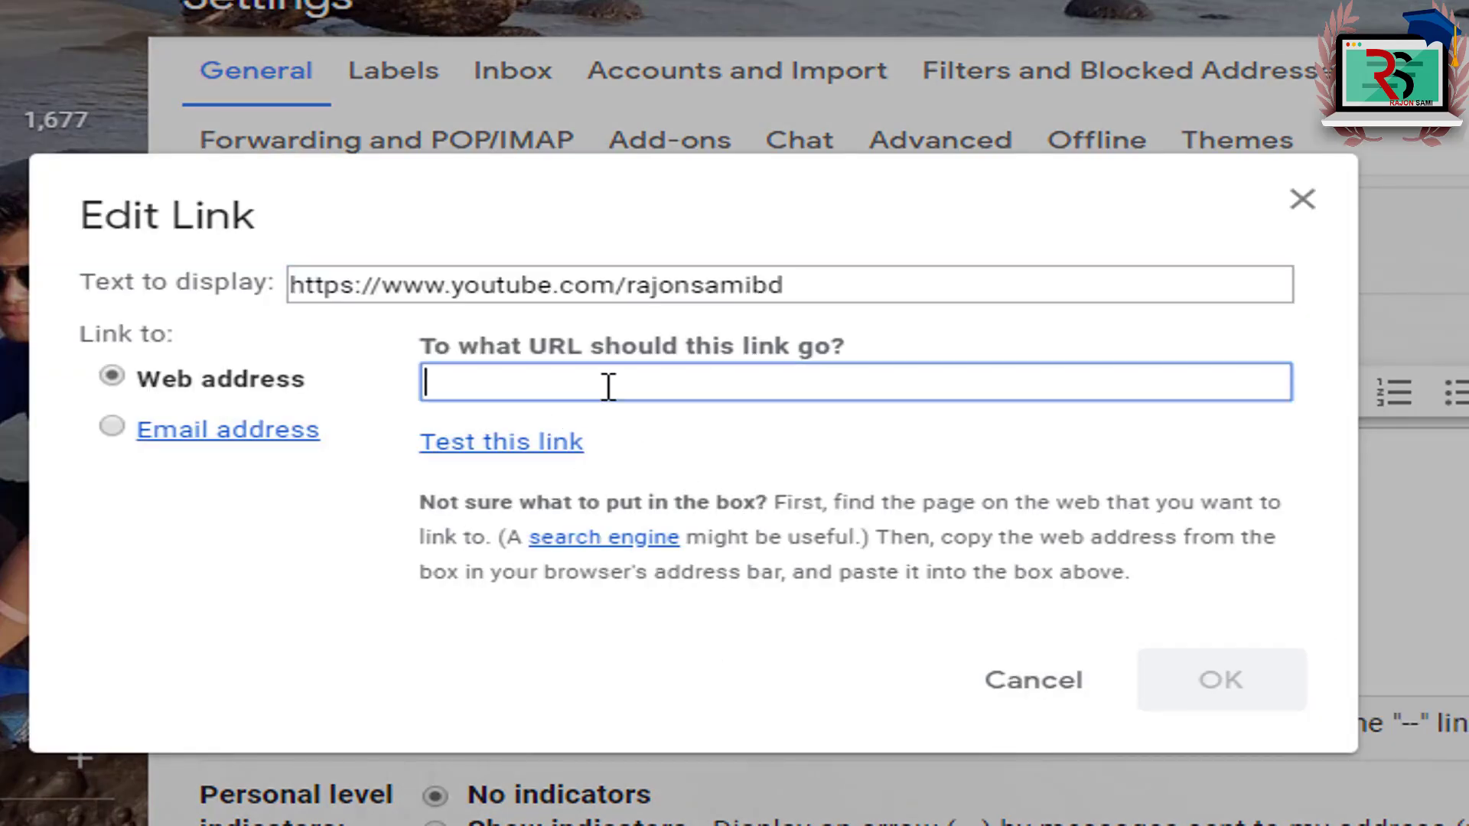
pyautogui.hotkey('ctrl', 'v')
pyautogui.click(1213, 695)
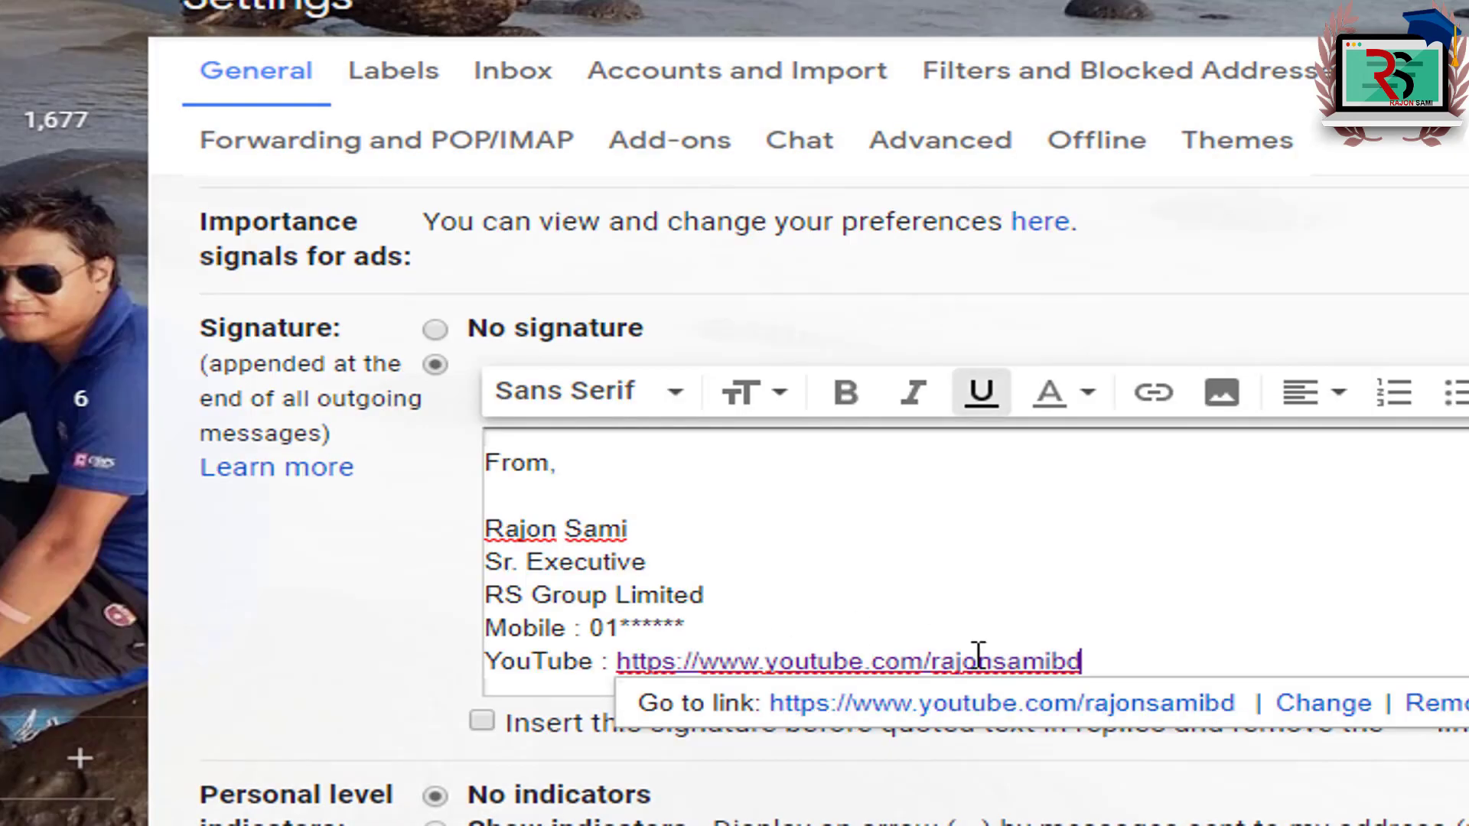
pyautogui.click(1248, 642)
# Step: Start a new 'Website :' line below the YouTube link
pyautogui.click(1140, 667)
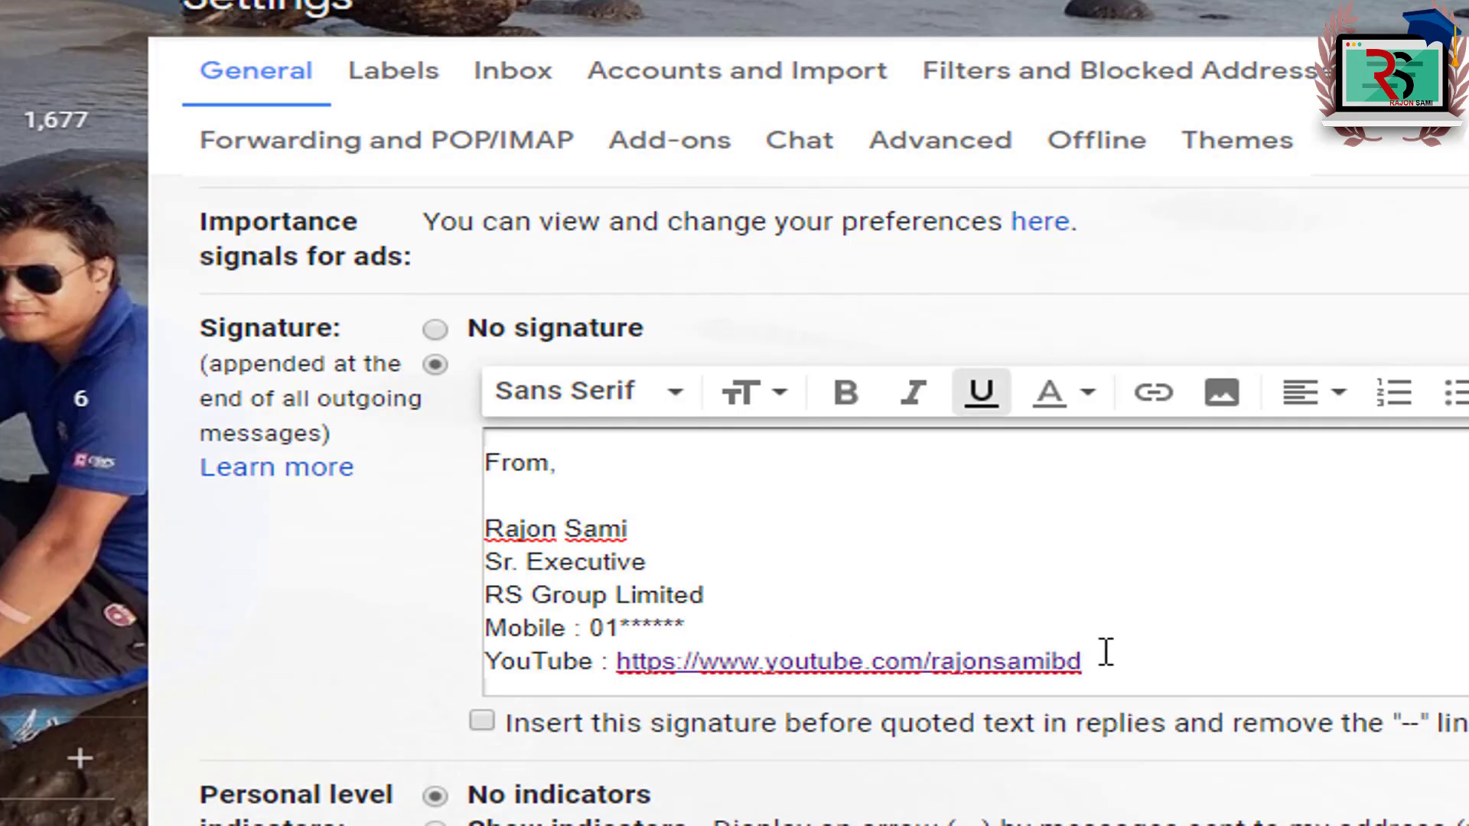
pyautogui.press('Return')
pyautogui.write('Website :')
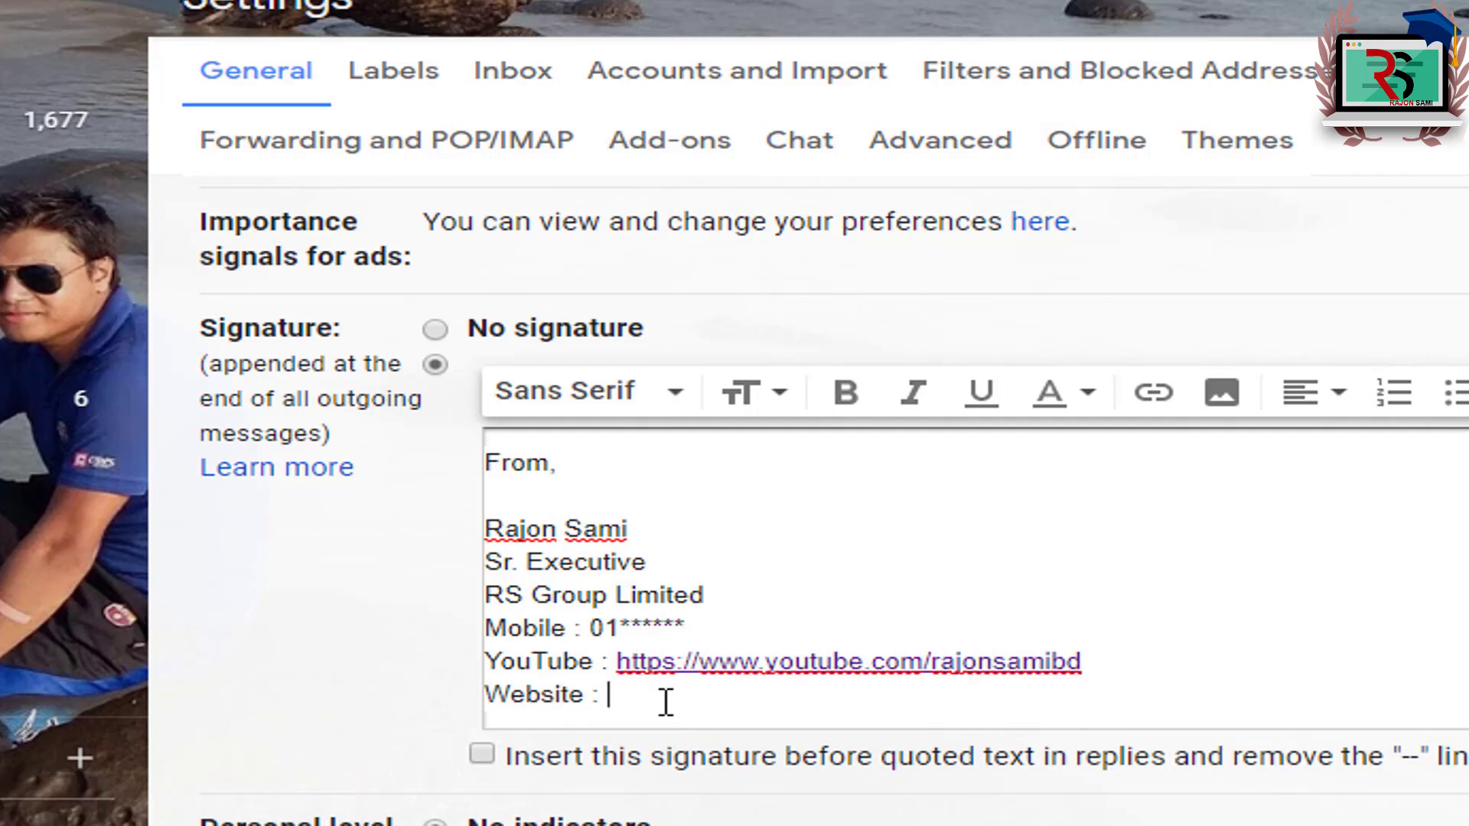
pyautogui.click(1153, 392)
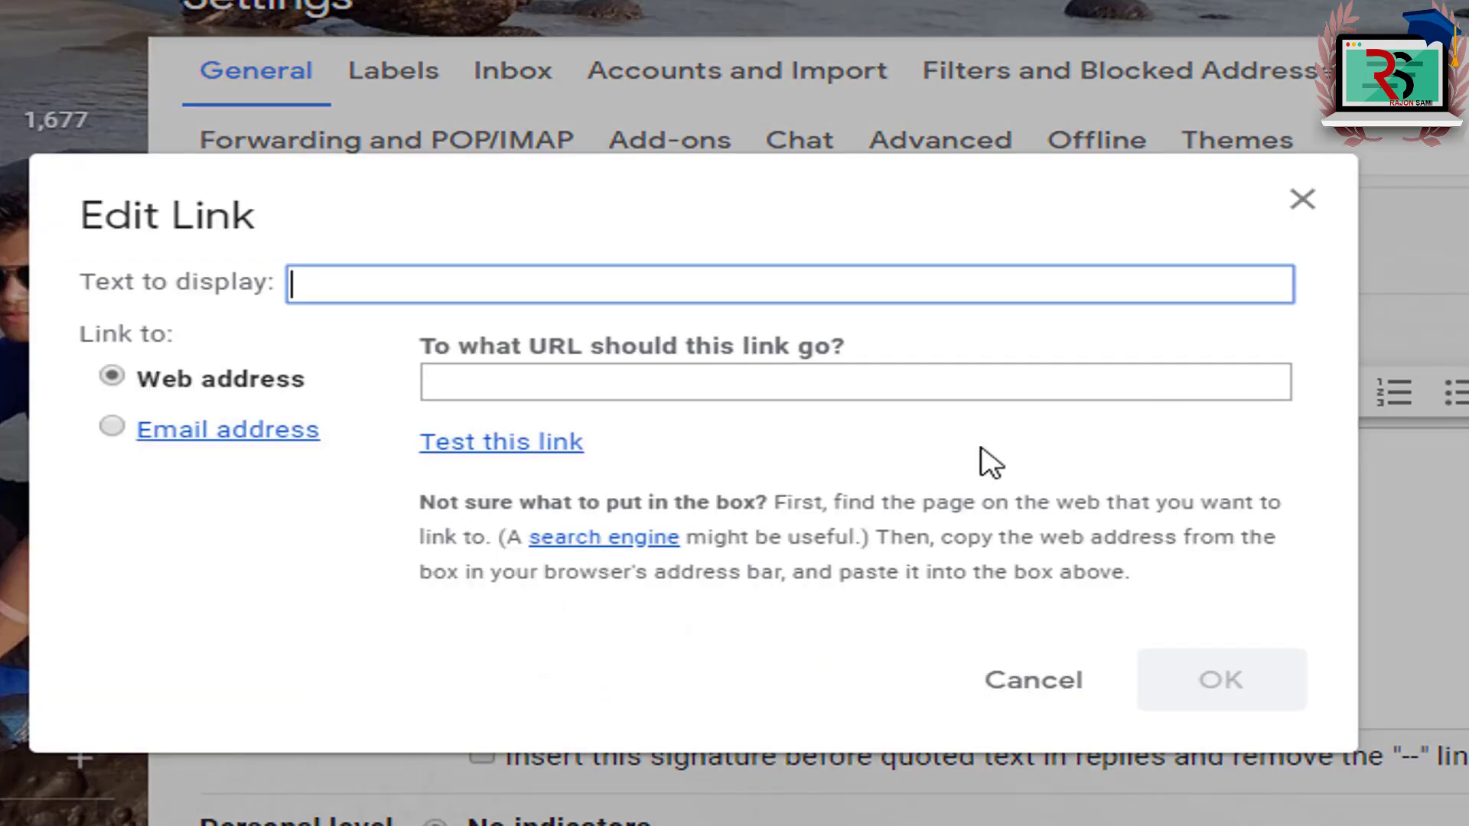
pyautogui.click(338, 282)
pyautogui.write('www.techbataion.com')
pyautogui.click(600, 400)
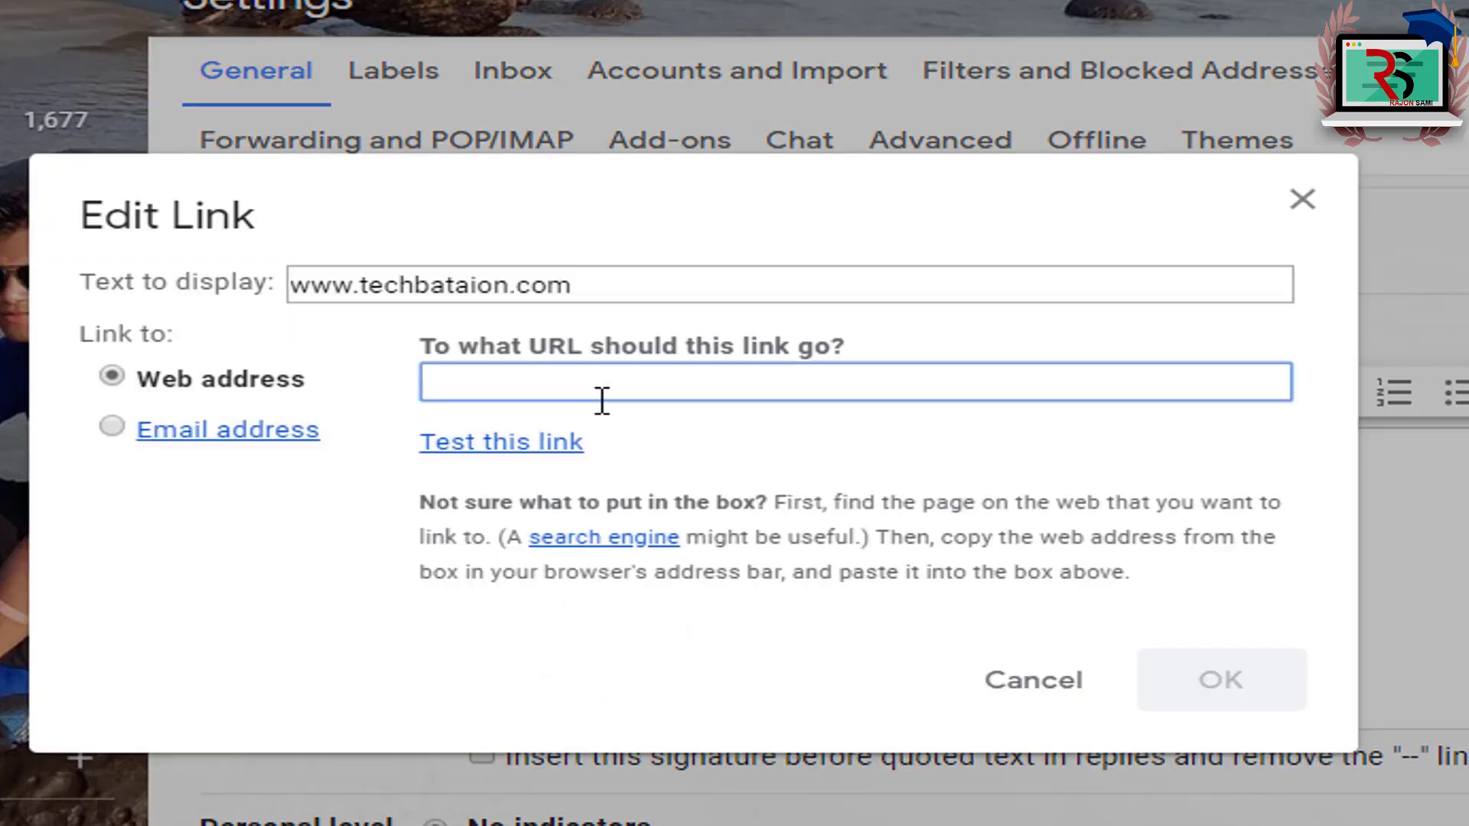
pyautogui.write('www.techbataion.com')
pyautogui.click(1300, 683)
pyautogui.click(1365, 652)
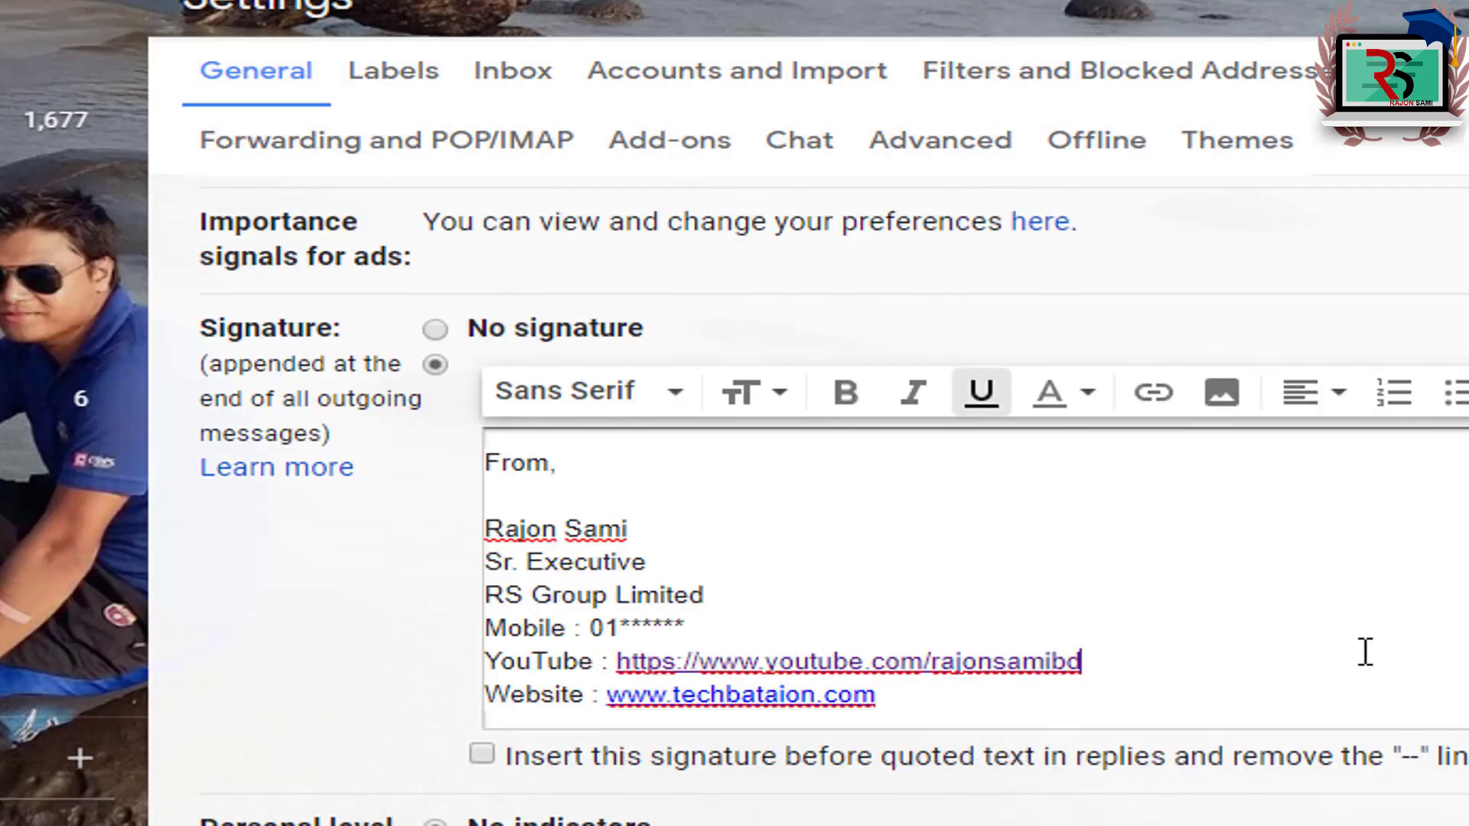
pyautogui.click(568, 498)
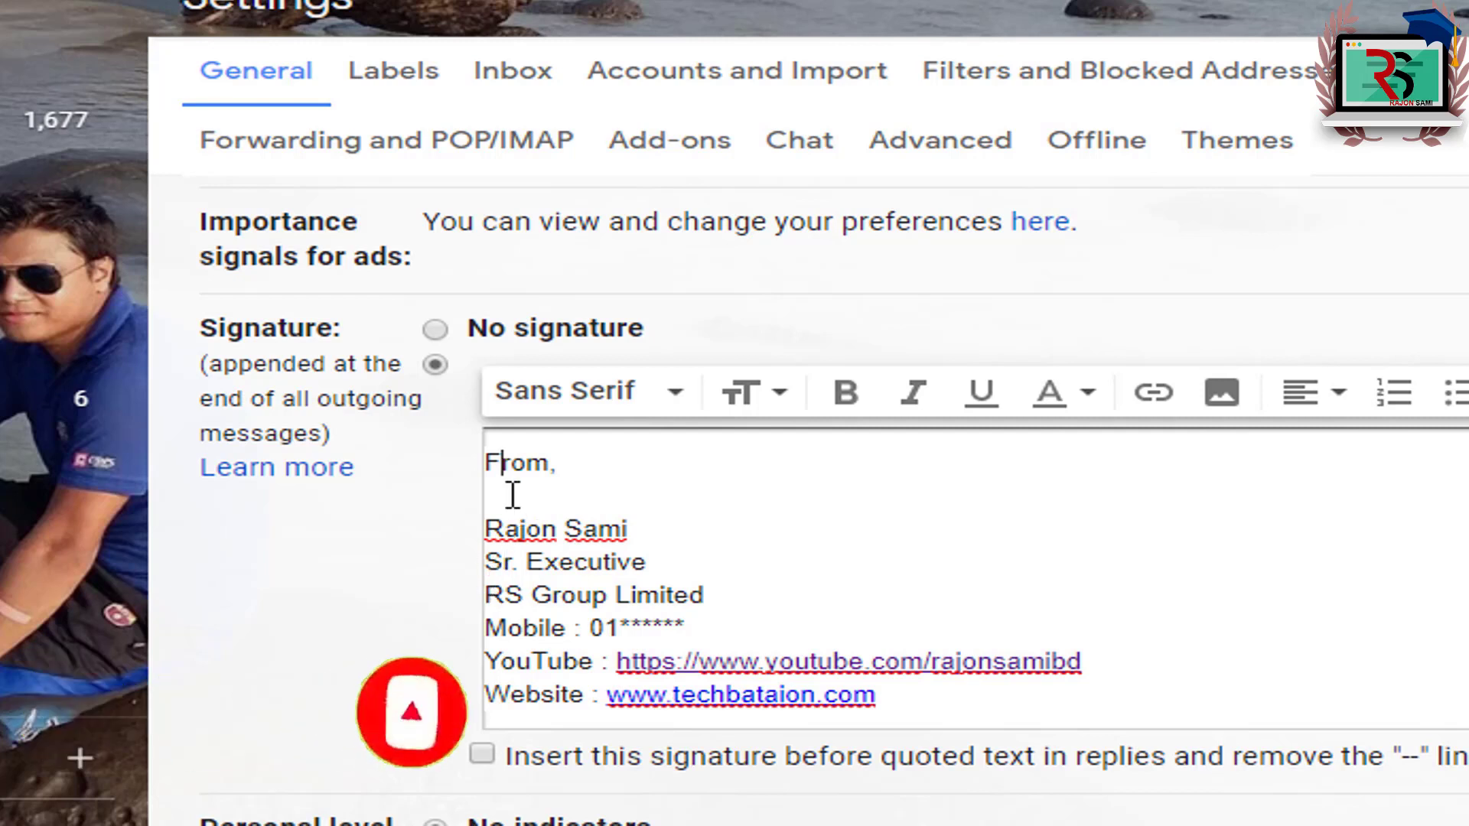
# Step: Set the 'From,' greeting in the Wide font
pyautogui.moveTo(488, 465); pyautogui.dragTo(563, 478)
pyautogui.click(553, 482)
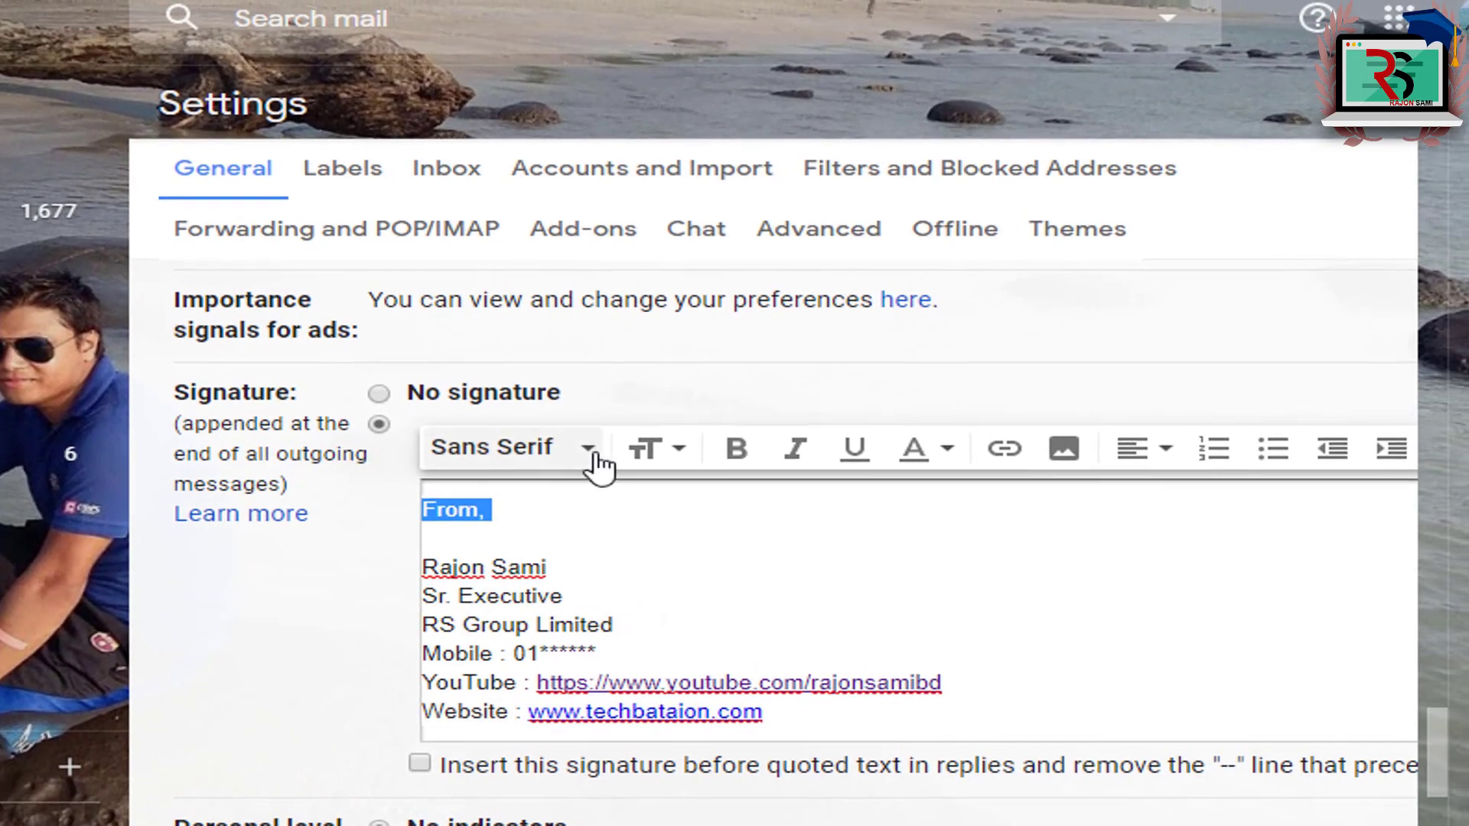
pyautogui.click(595, 456)
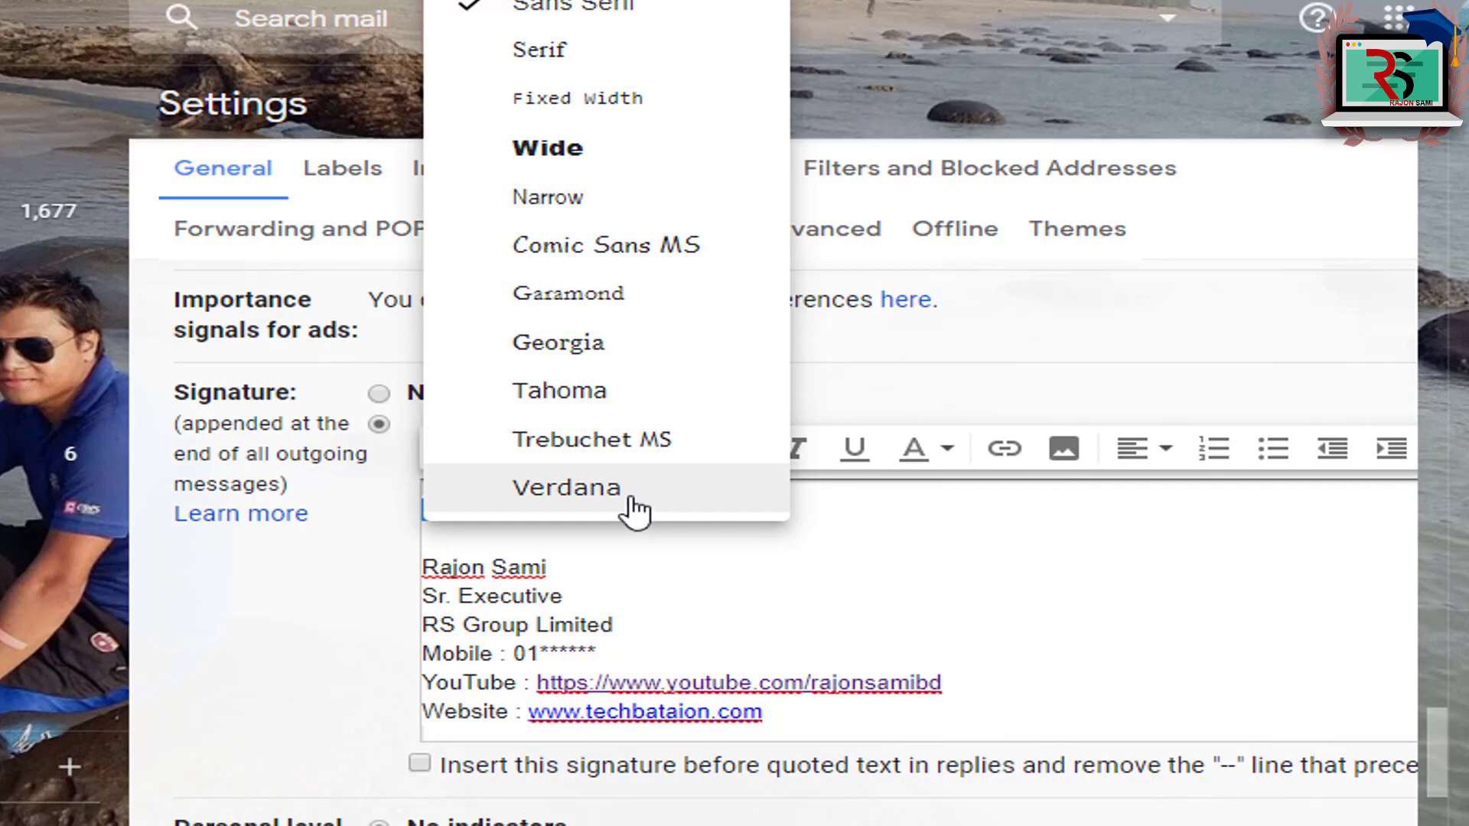
pyautogui.click(599, 149)
pyautogui.click(507, 511)
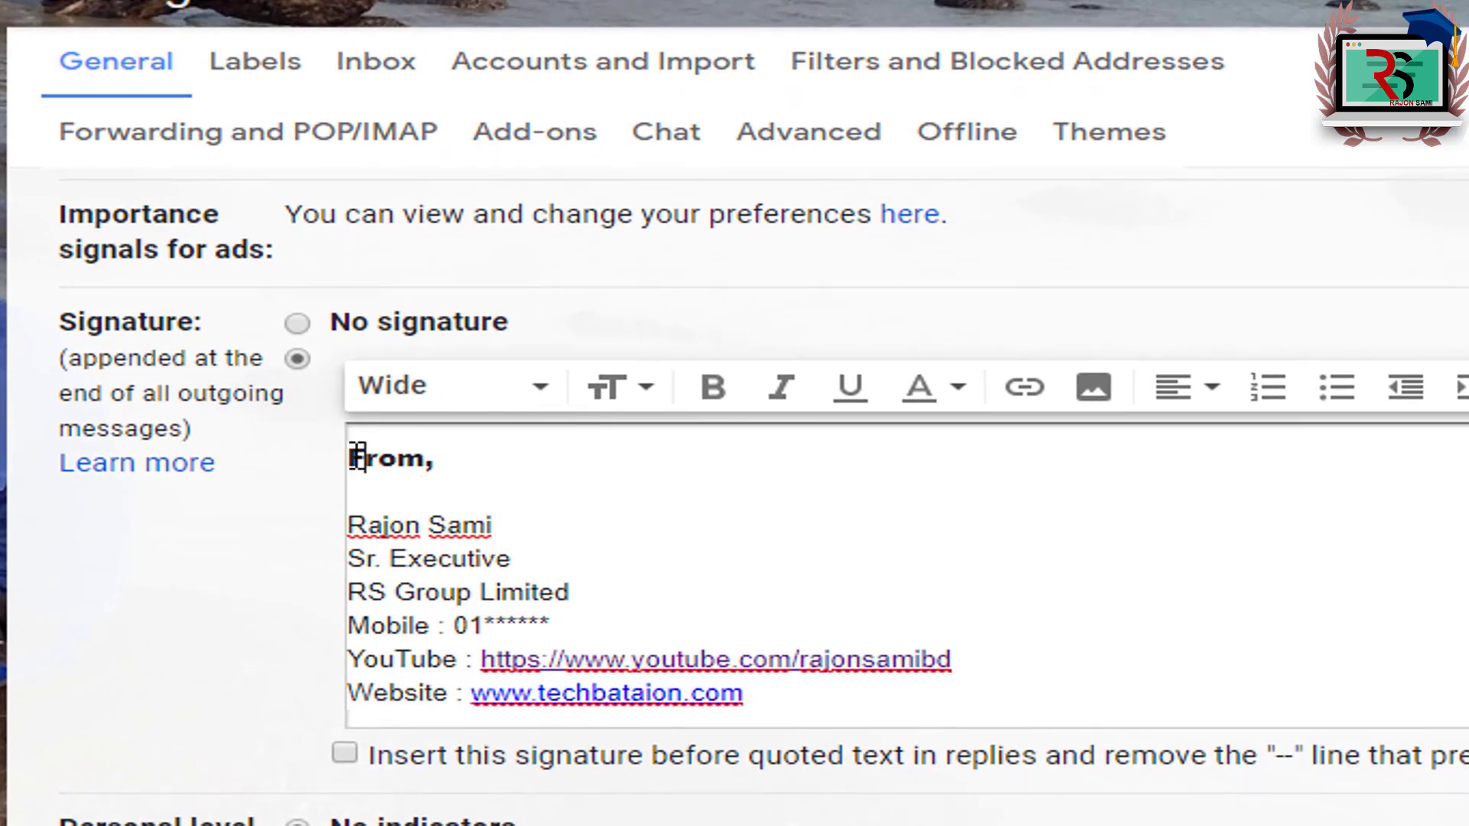
# Step: Resize the 'From,' line to Large, then to Huge
pyautogui.tripleClick(391, 470)
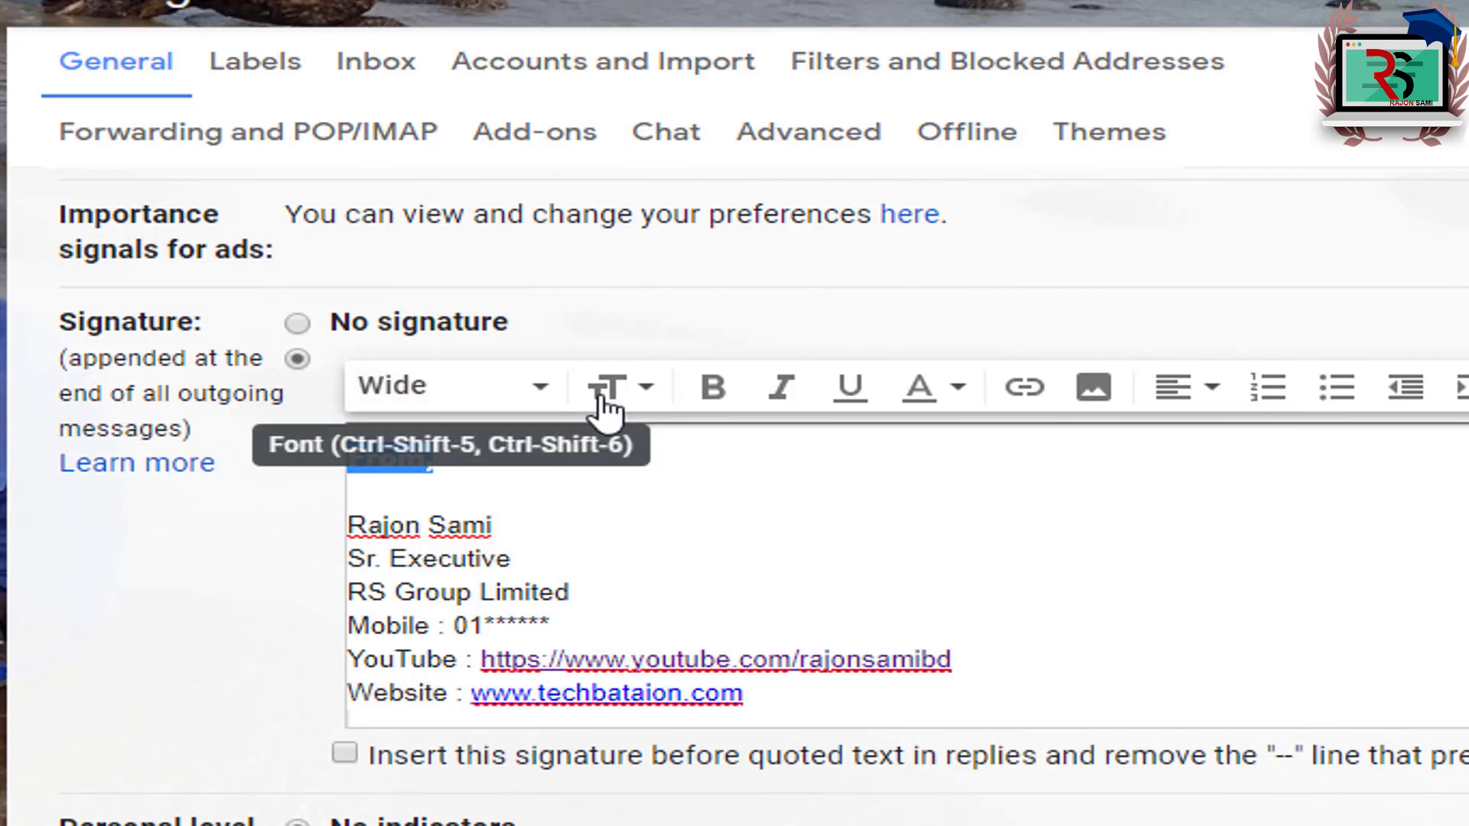
pyautogui.click(650, 402)
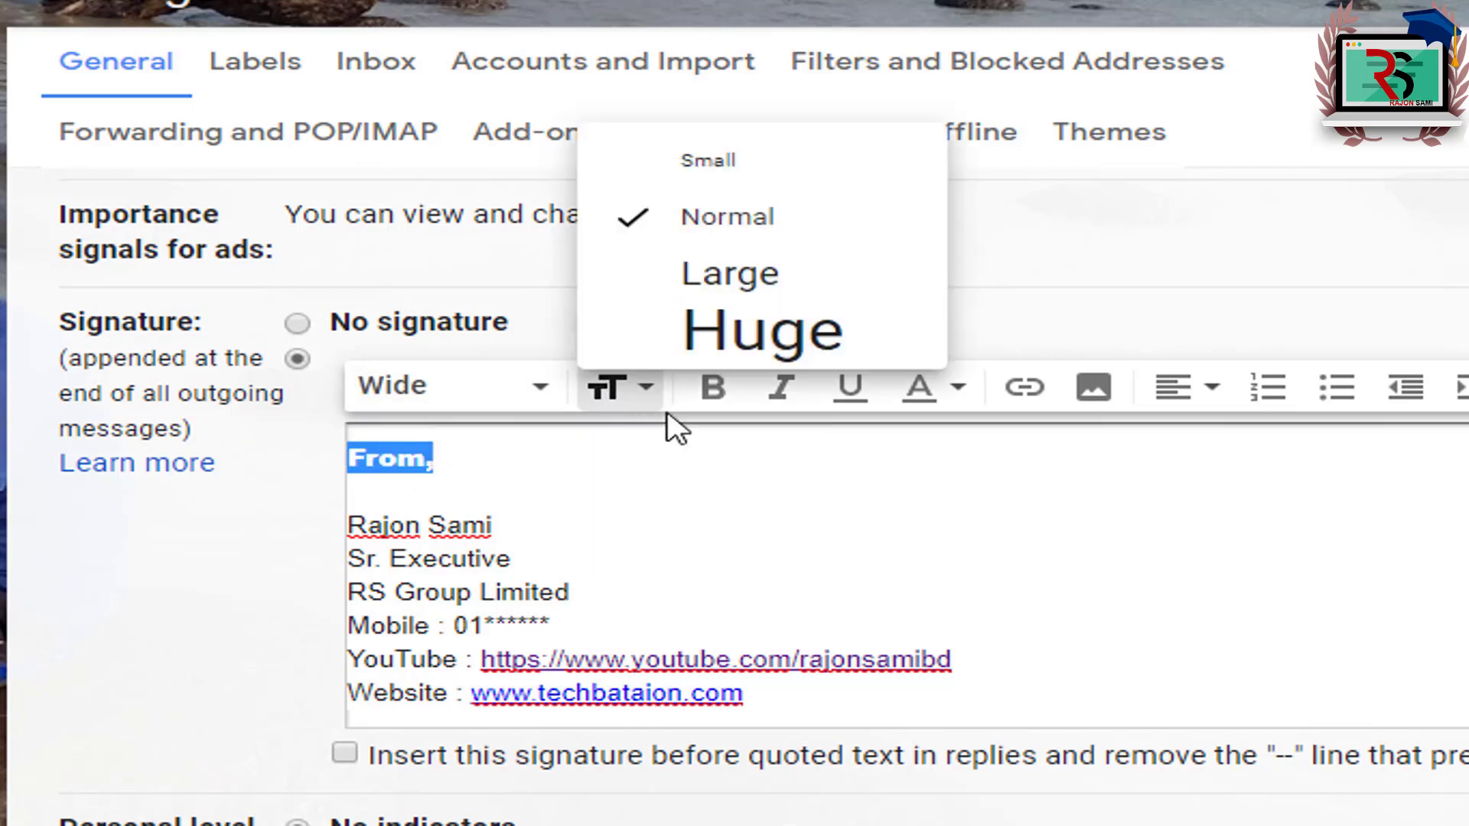
pyautogui.click(787, 285)
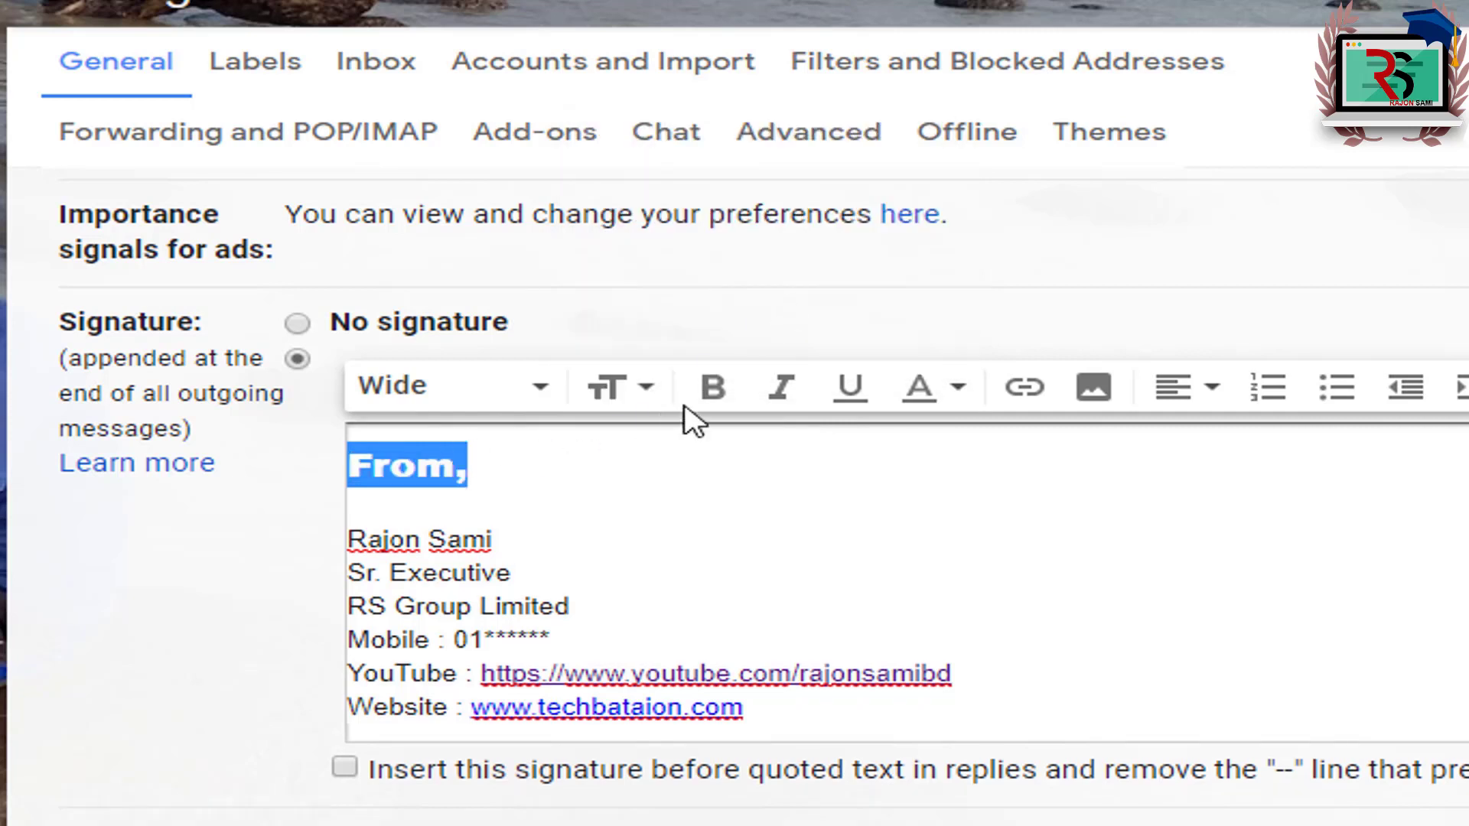
pyautogui.click(437, 511)
pyautogui.moveTo(357, 459); pyautogui.dragTo(475, 467)
pyautogui.click(642, 388)
pyautogui.click(782, 337)
pyautogui.click(613, 524)
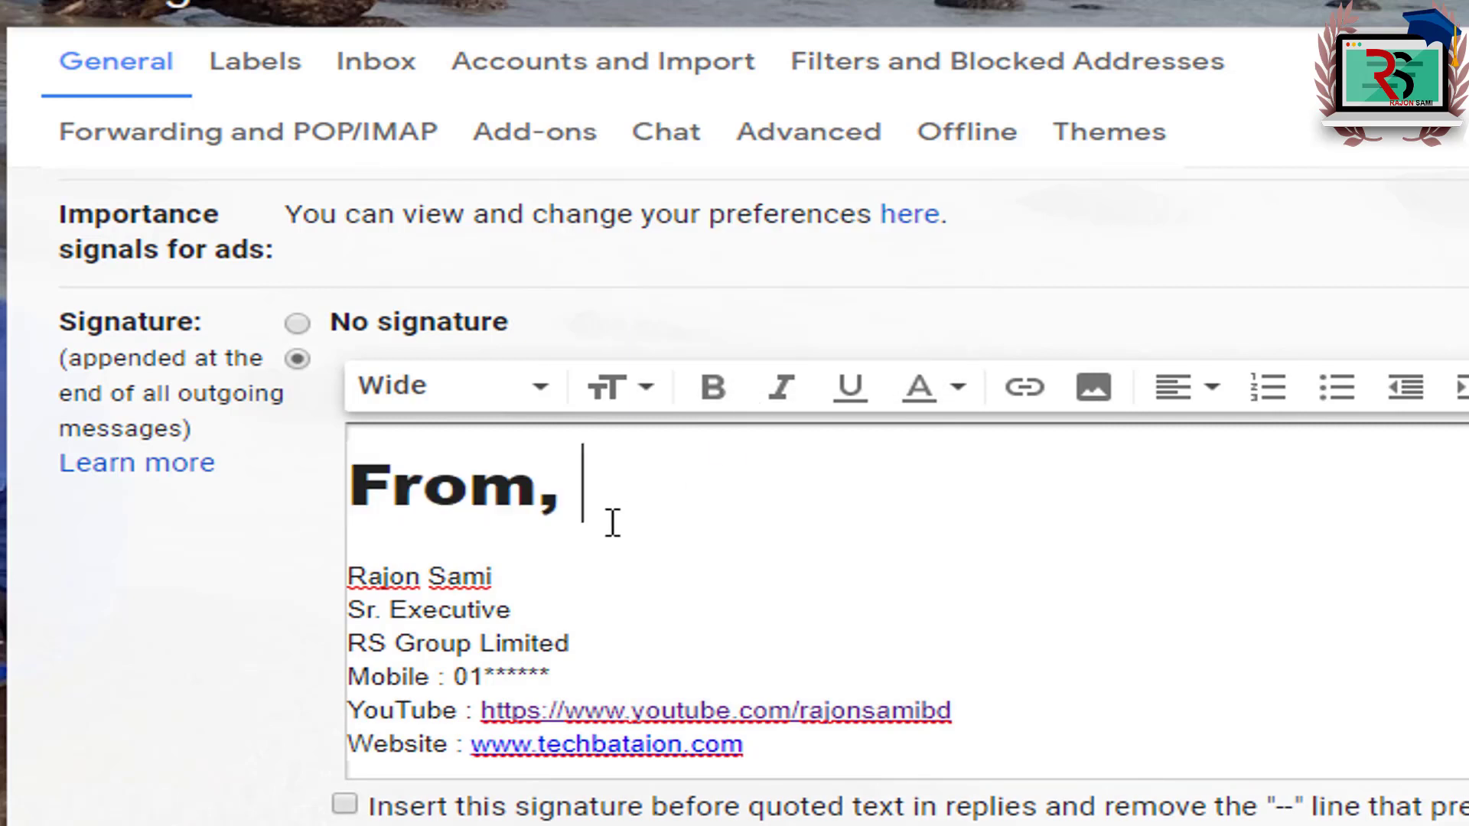
# Step: Reselect the 'From,' heading and reduce it back to Large size
pyautogui.click(520, 560)
pyautogui.tripleClick(513, 608)
pyautogui.click(514, 609)
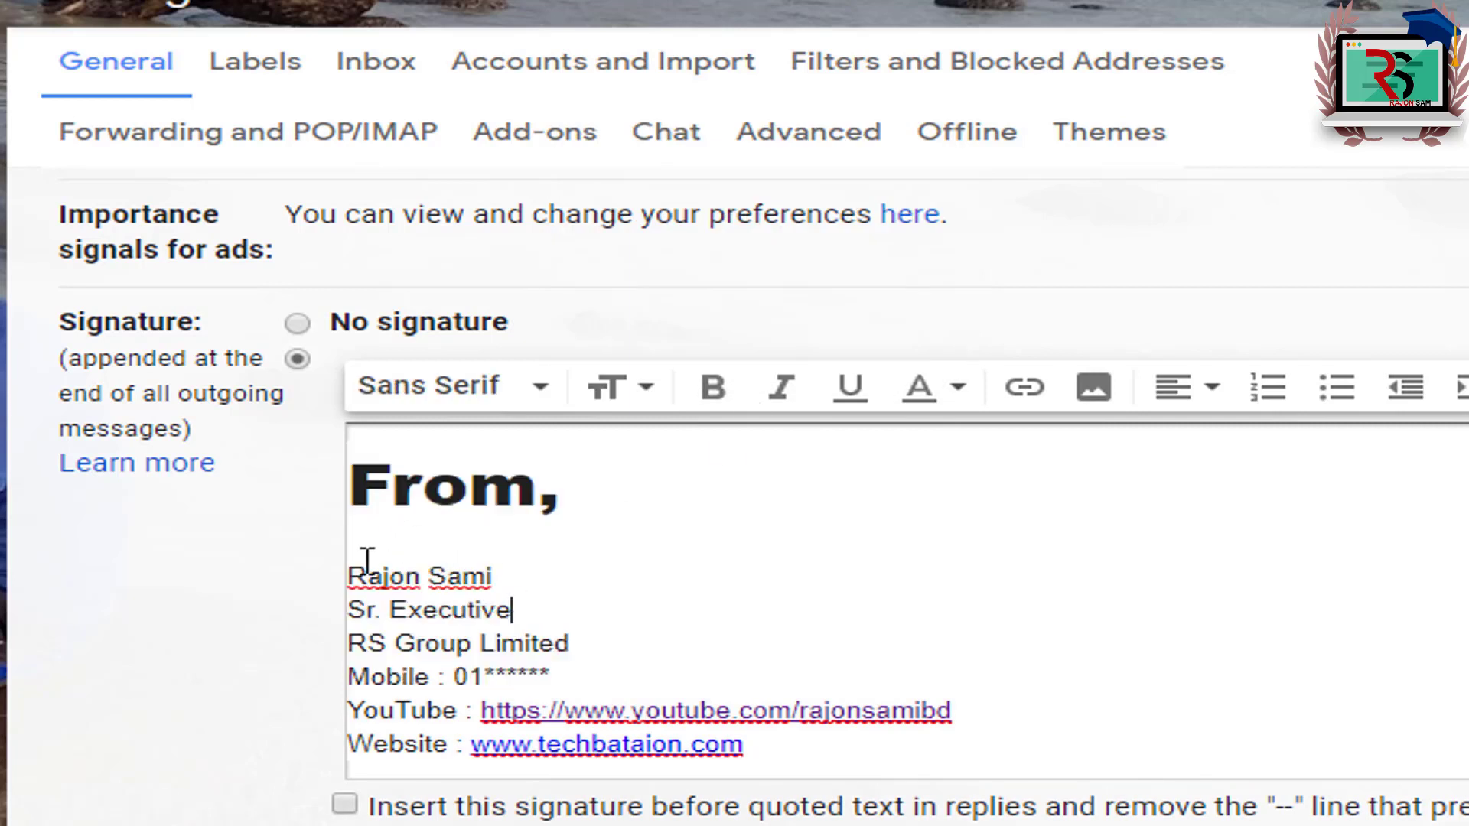
pyautogui.click(344, 589)
pyautogui.click(452, 610)
pyautogui.moveTo(349, 490); pyautogui.dragTo(567, 508)
pyautogui.click(451, 384)
pyautogui.click(428, 527)
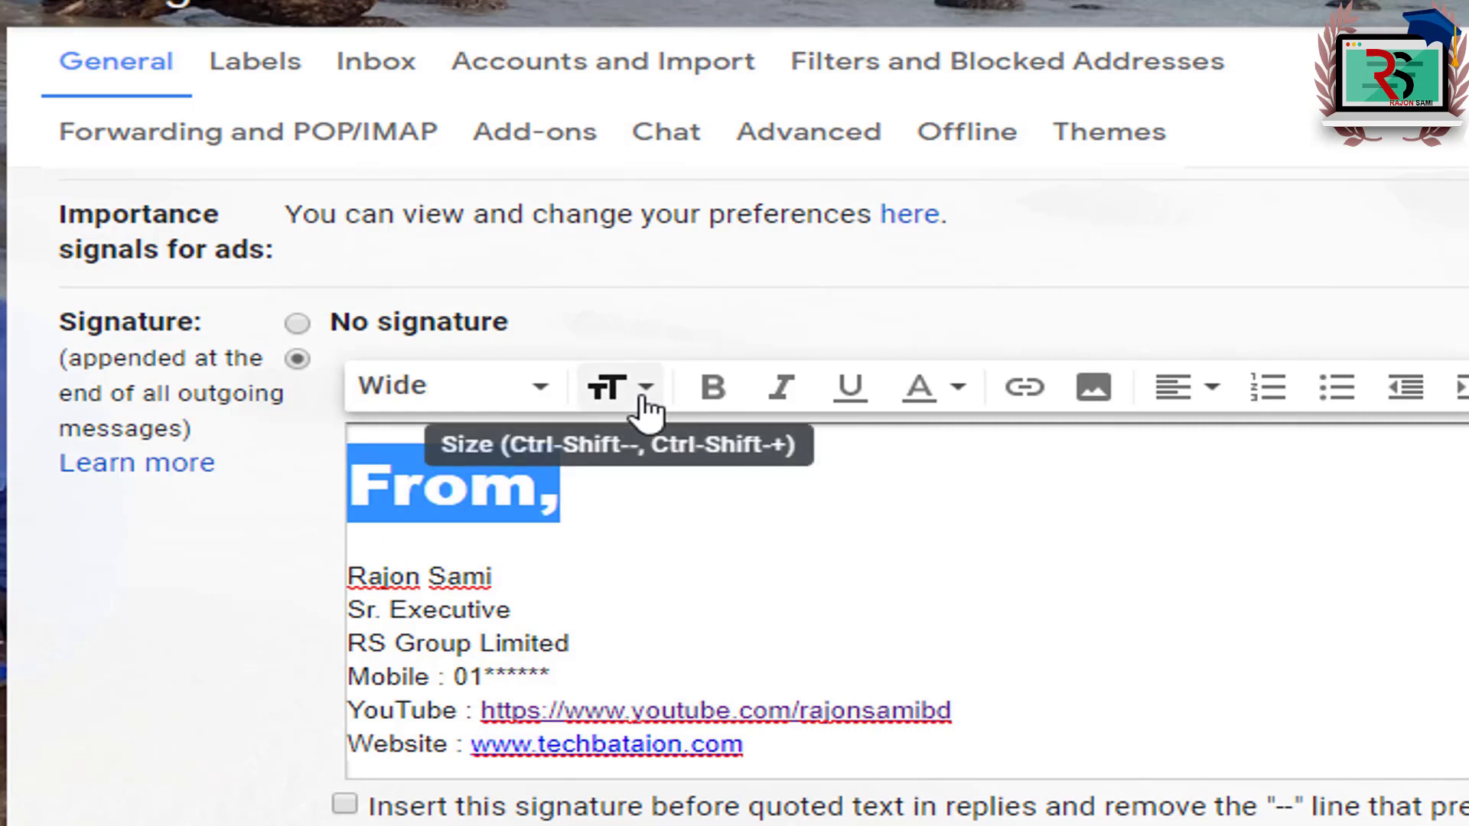
pyautogui.click(646, 406)
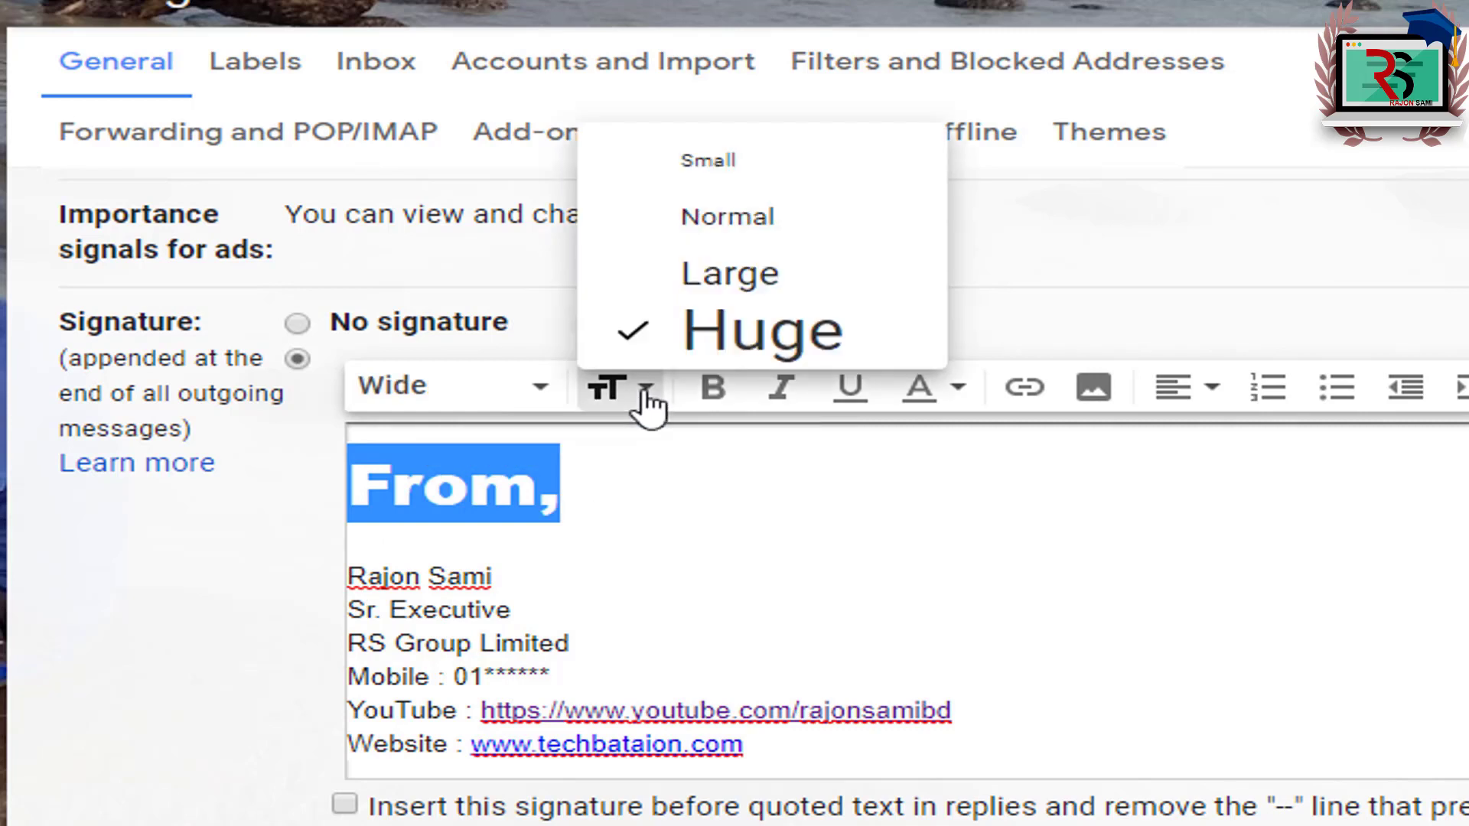
pyautogui.click(741, 295)
pyautogui.click(543, 522)
pyautogui.click(382, 511)
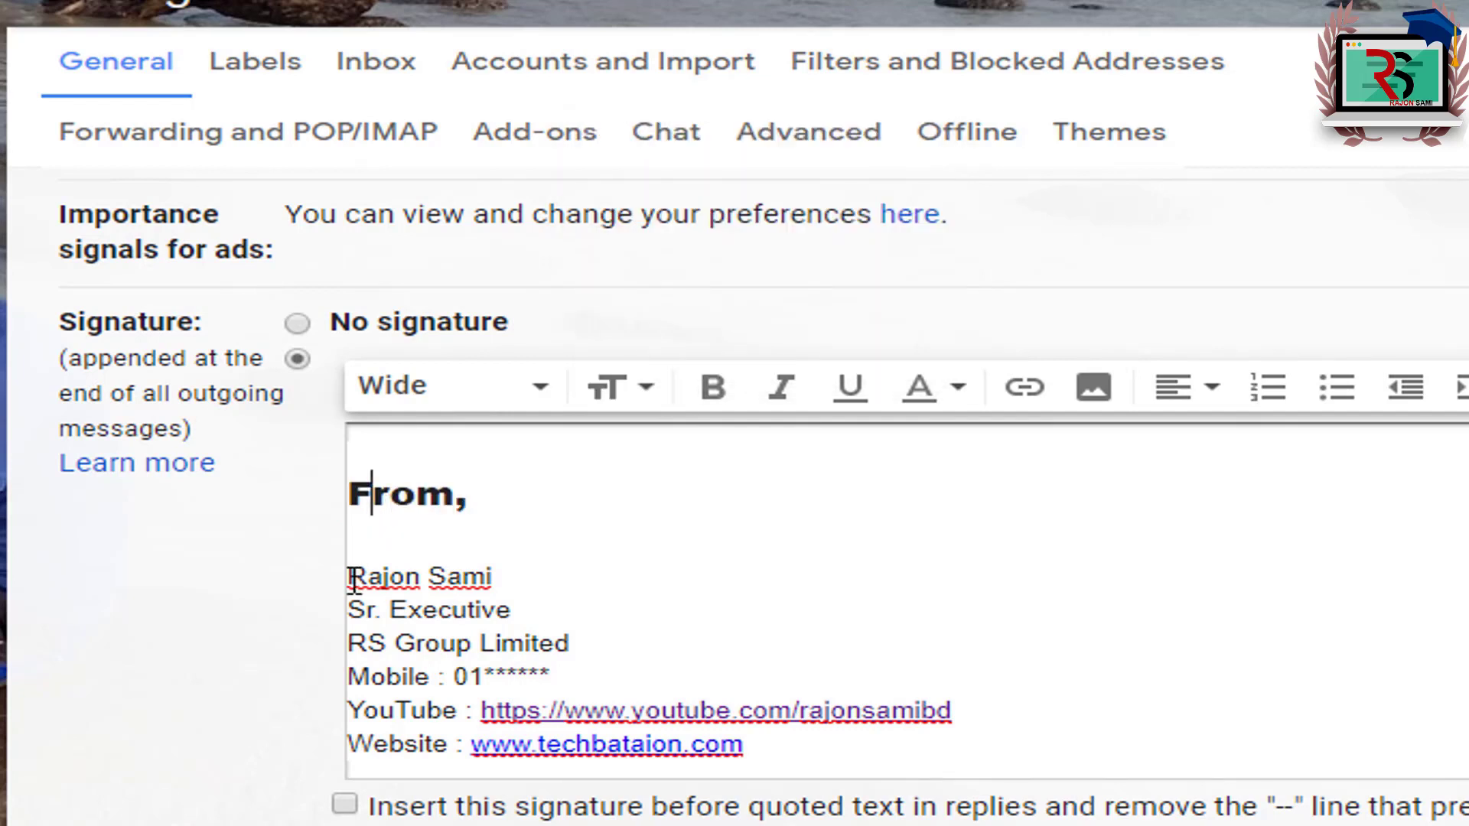
# Step: Set the signature's name line in the Wide font
pyautogui.moveTo(351, 579); pyautogui.dragTo(580, 563)
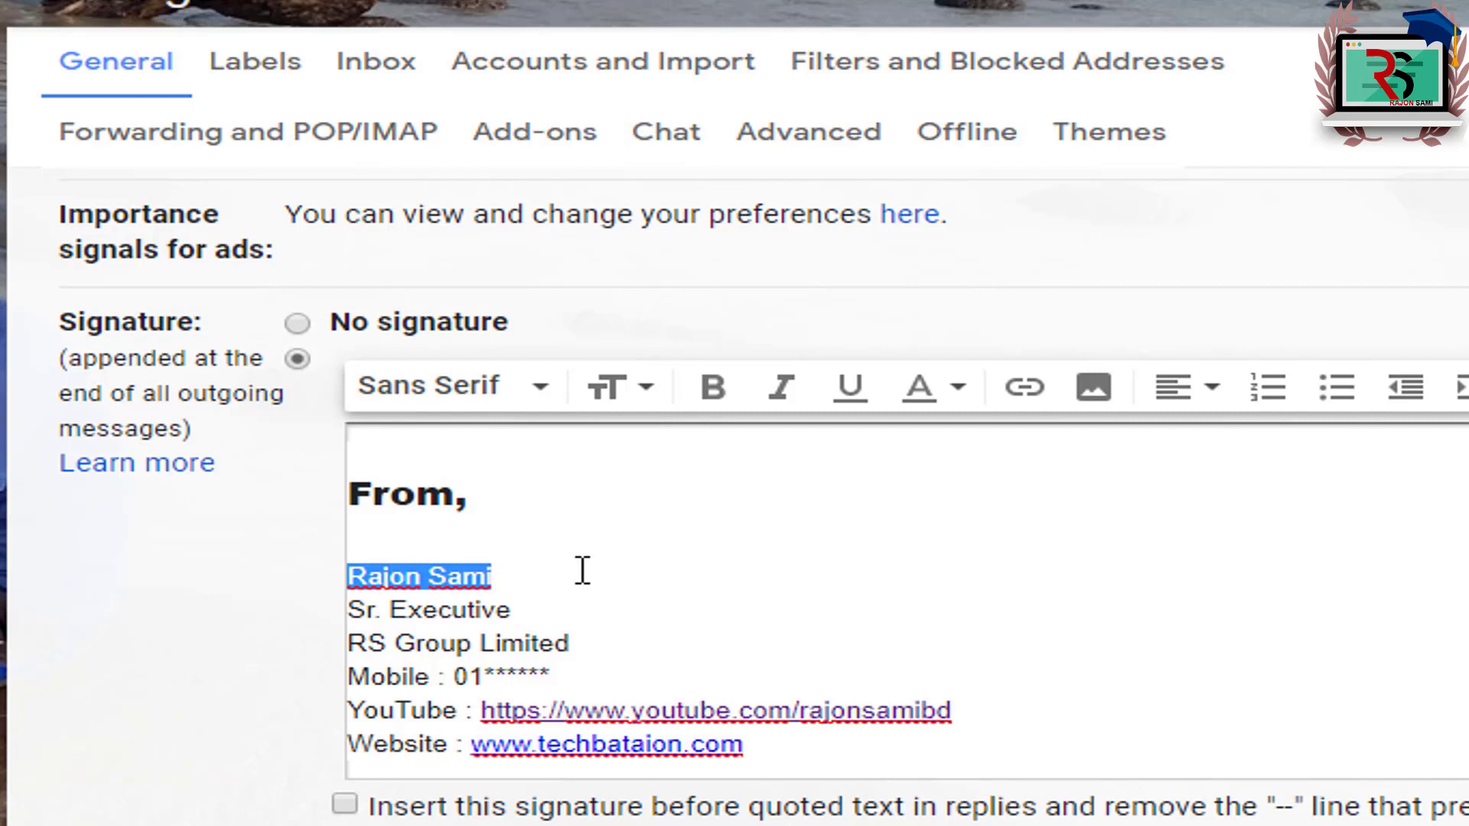
pyautogui.click(538, 387)
pyautogui.click(577, 56)
pyautogui.click(358, 610)
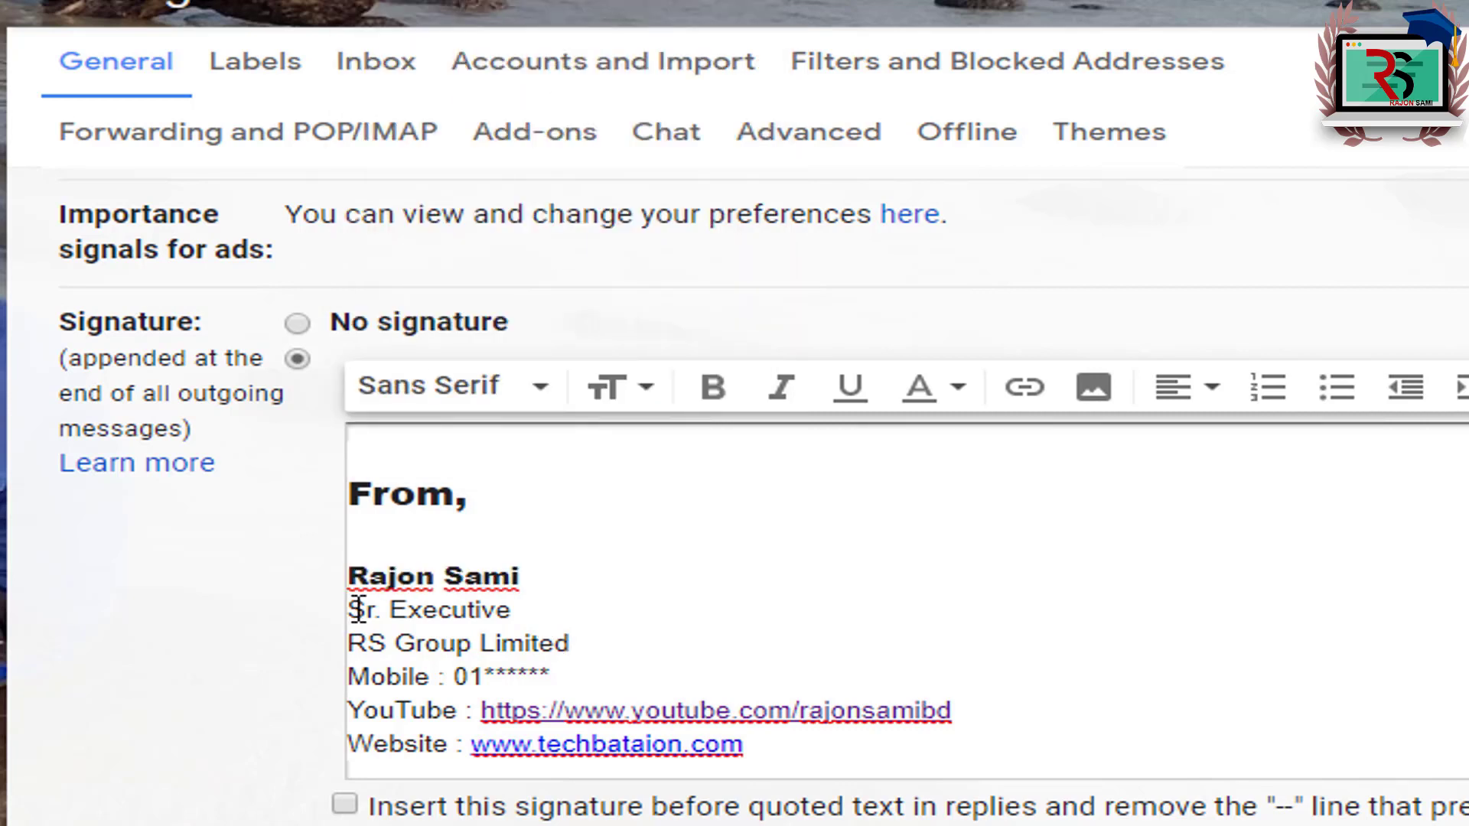
# Step: Make the Sr. Executive line bold, then select the RS Group Limited line
pyautogui.keyDown('shift'); pyautogui.click(552, 612); pyautogui.keyUp('shift')
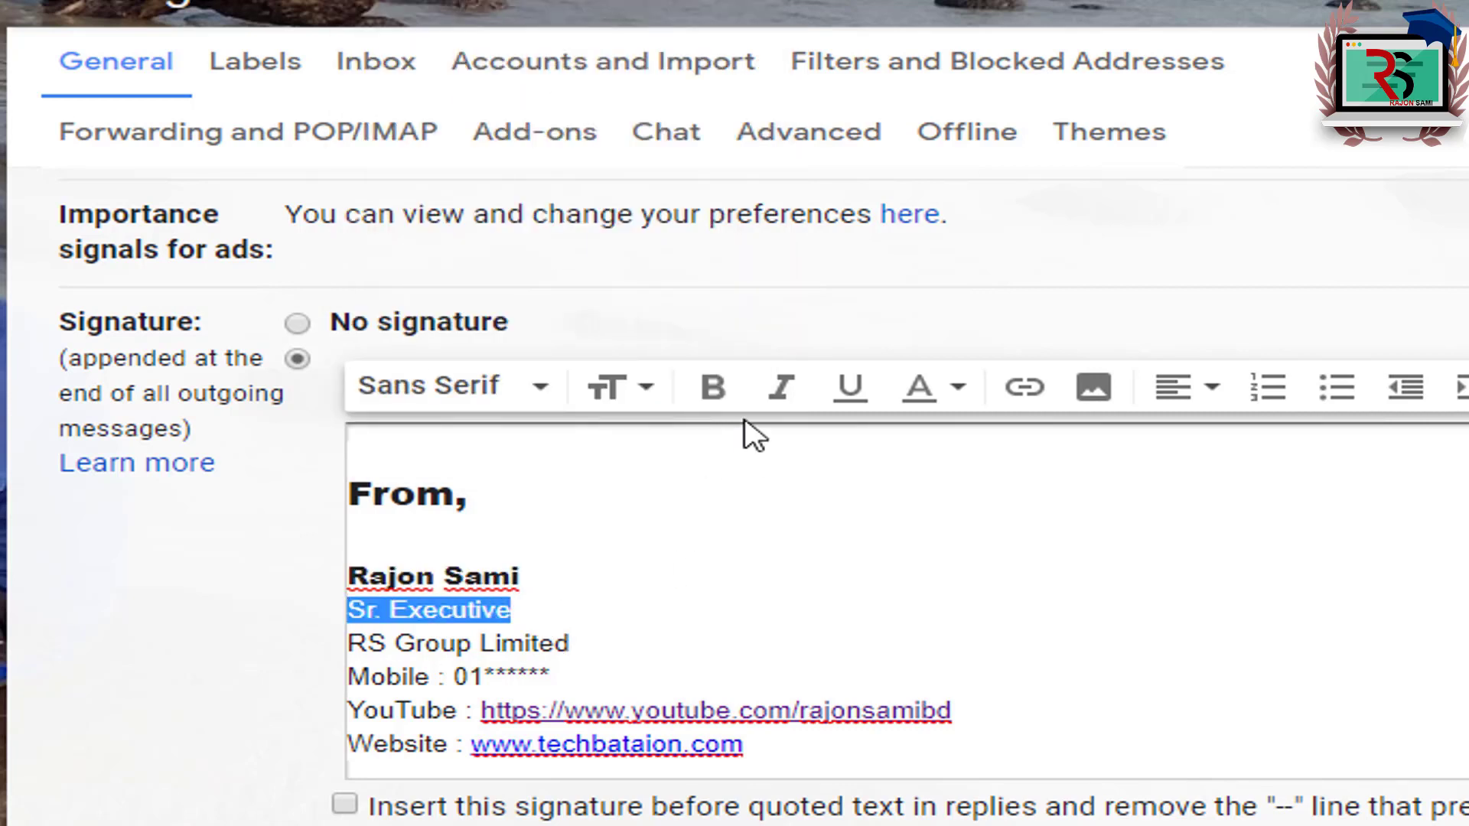
pyautogui.click(713, 390)
pyautogui.click(397, 640)
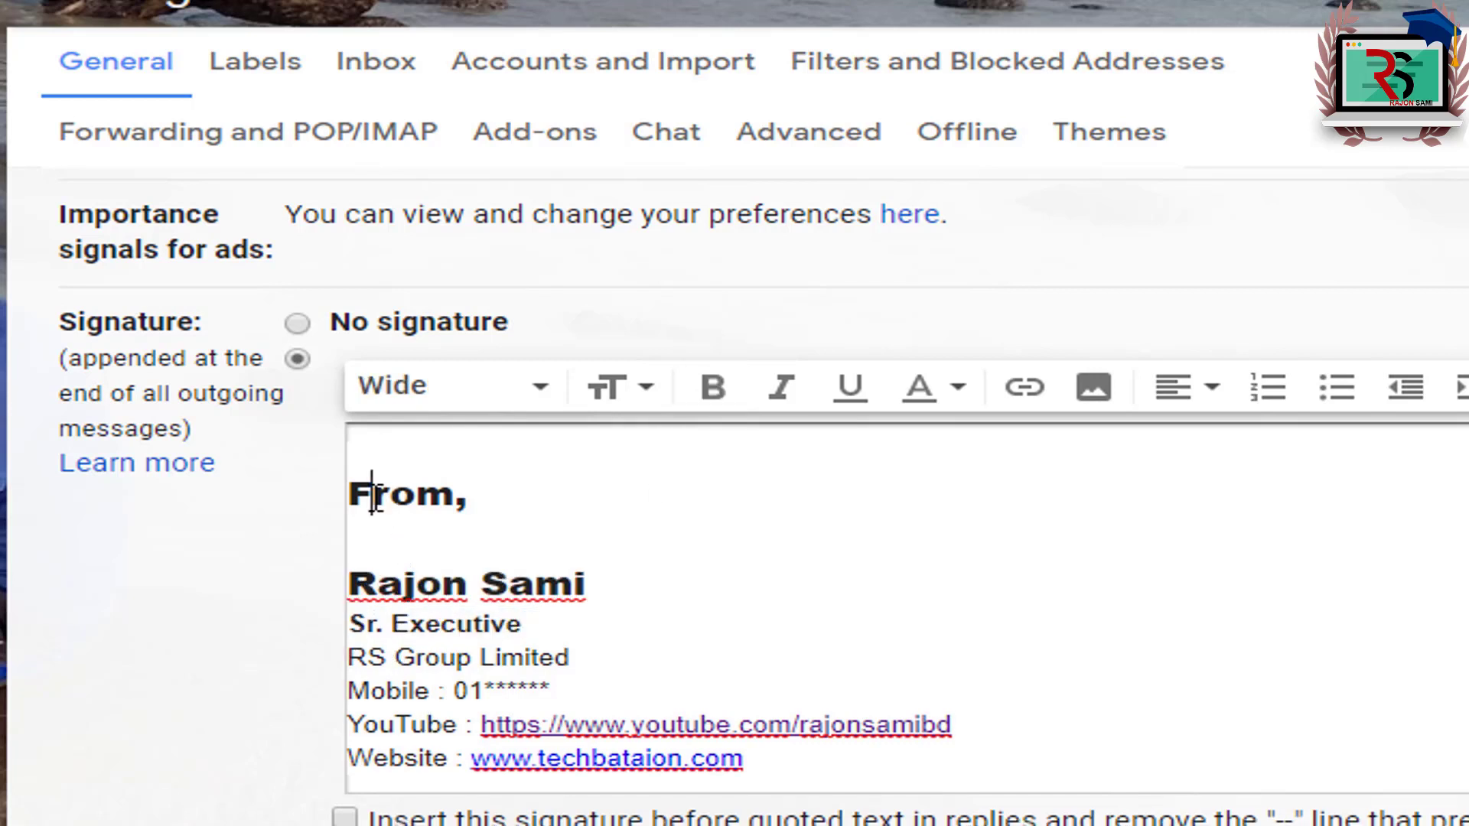
pyautogui.moveTo(348, 657); pyautogui.dragTo(619, 659)
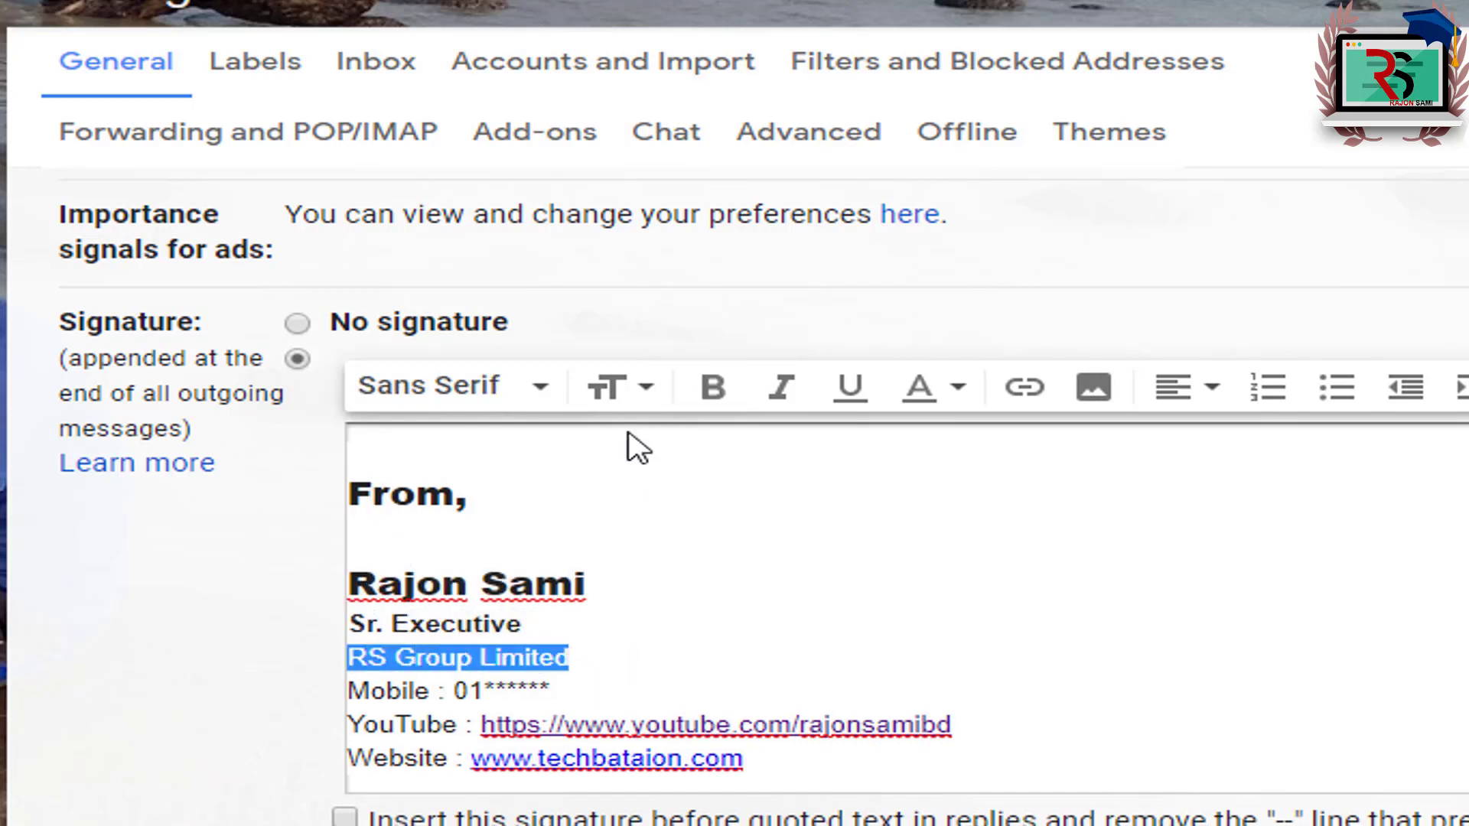
pyautogui.click(788, 398)
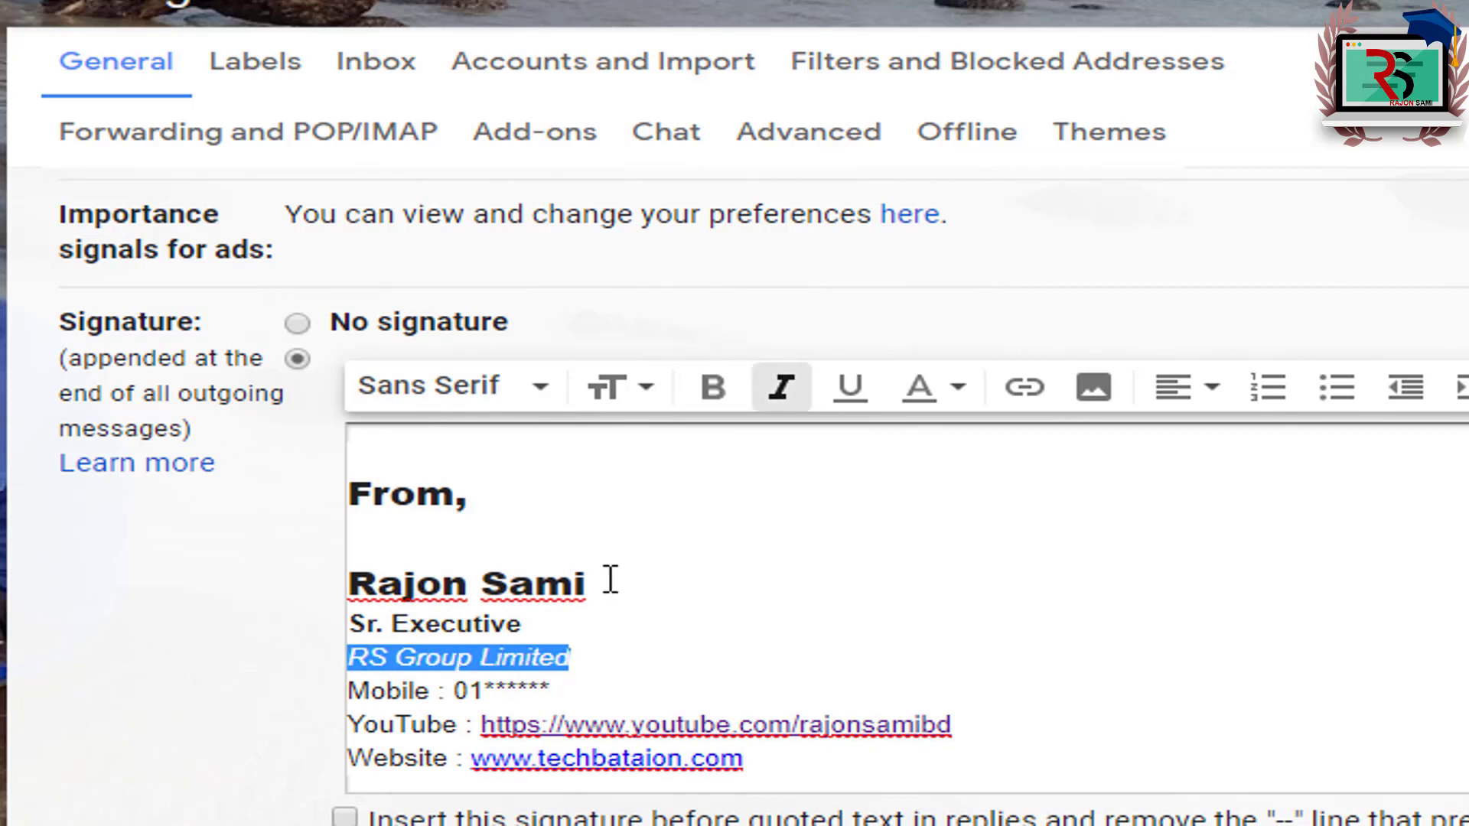
pyautogui.click(555, 658)
pyautogui.moveTo(351, 659); pyautogui.dragTo(597, 659)
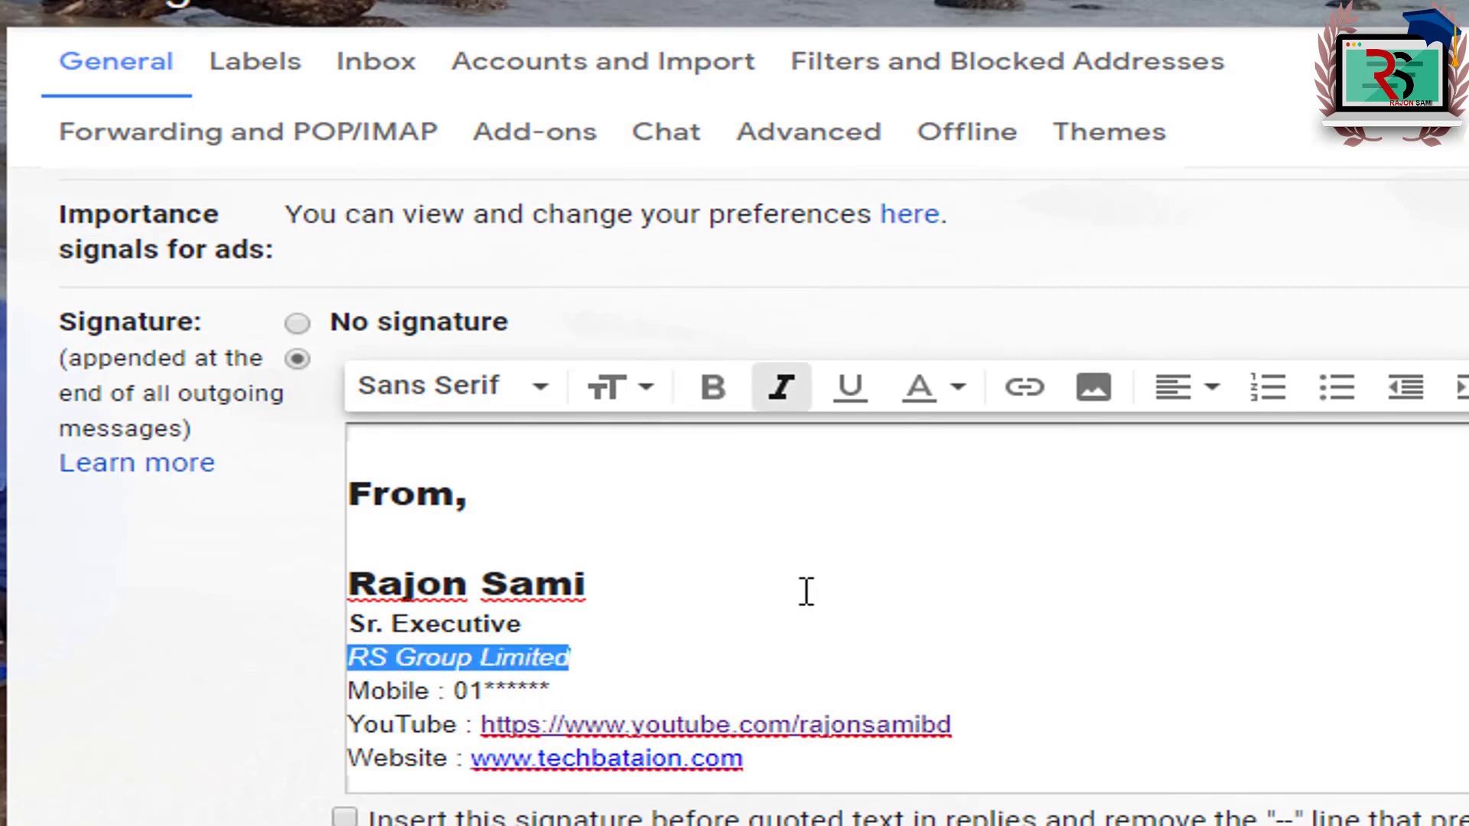
pyautogui.click(853, 394)
pyautogui.click(458, 658)
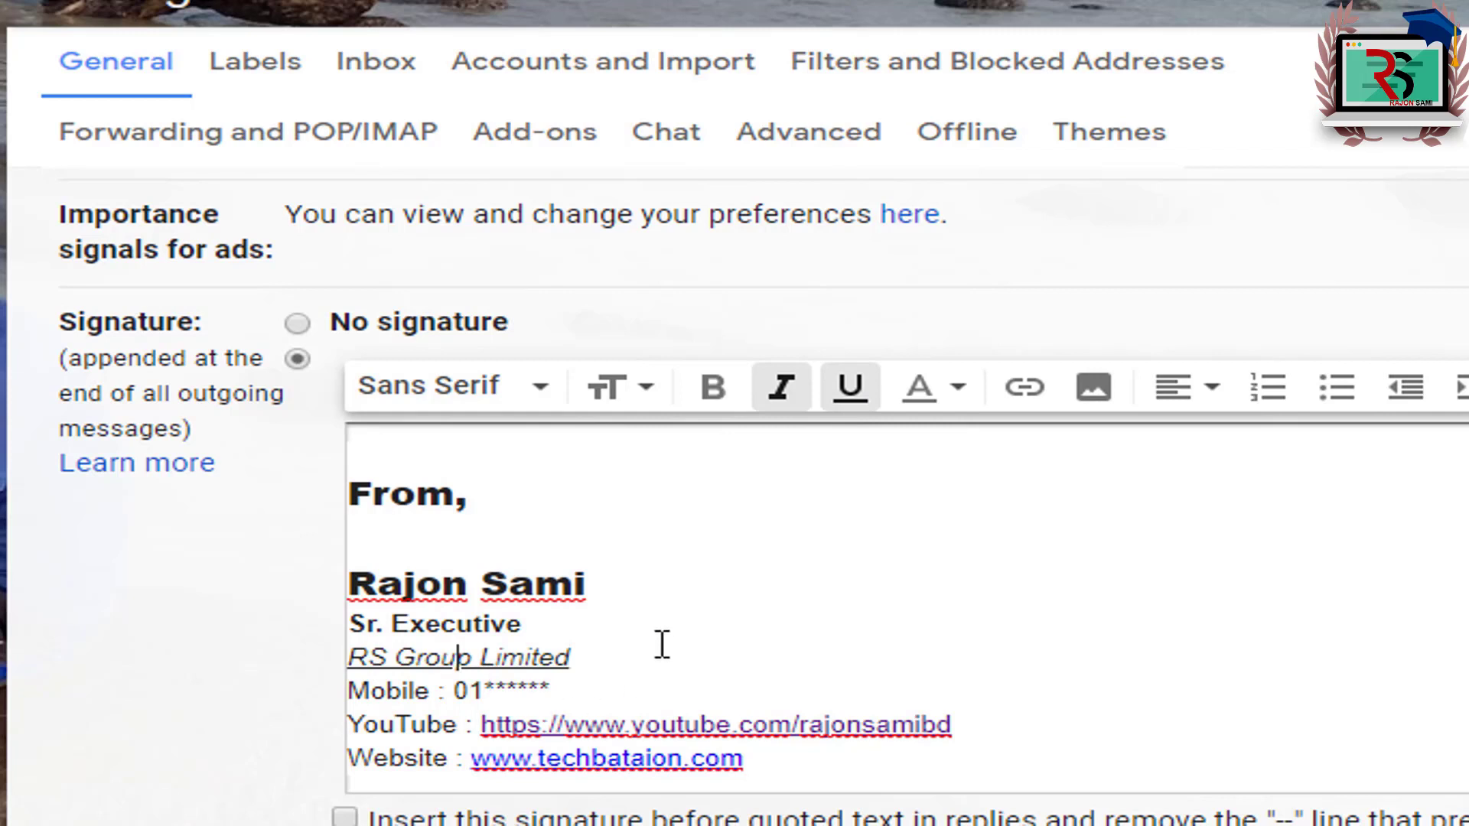
pyautogui.moveTo(354, 656); pyautogui.dragTo(570, 657)
pyautogui.click(851, 389)
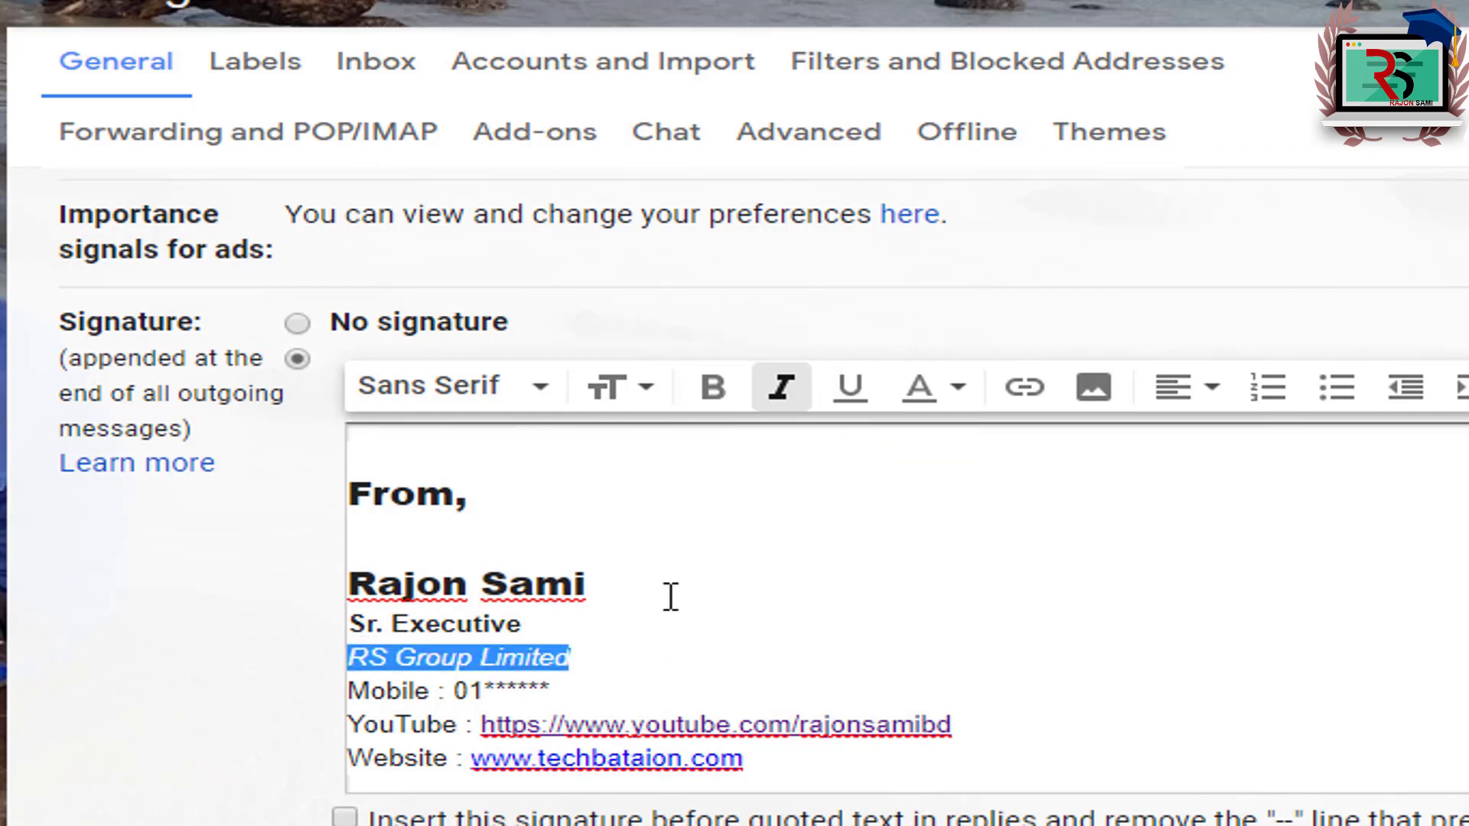
pyautogui.click(397, 658)
pyautogui.click(780, 386)
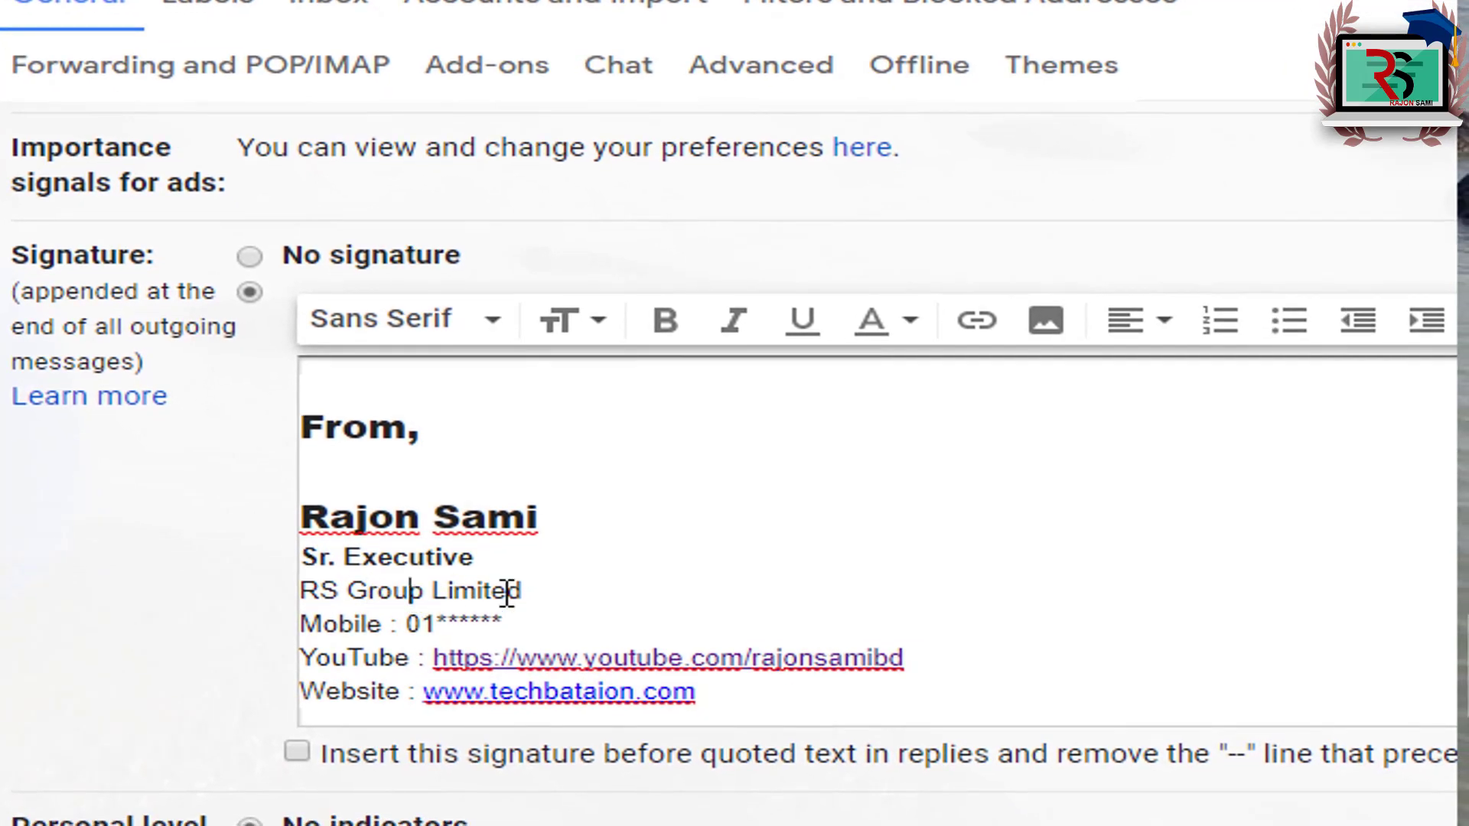
# Step: Colour the RS Group Limited company line red with the Text color palette
pyautogui.click(369, 592)
pyautogui.moveTo(310, 590); pyautogui.dragTo(570, 585)
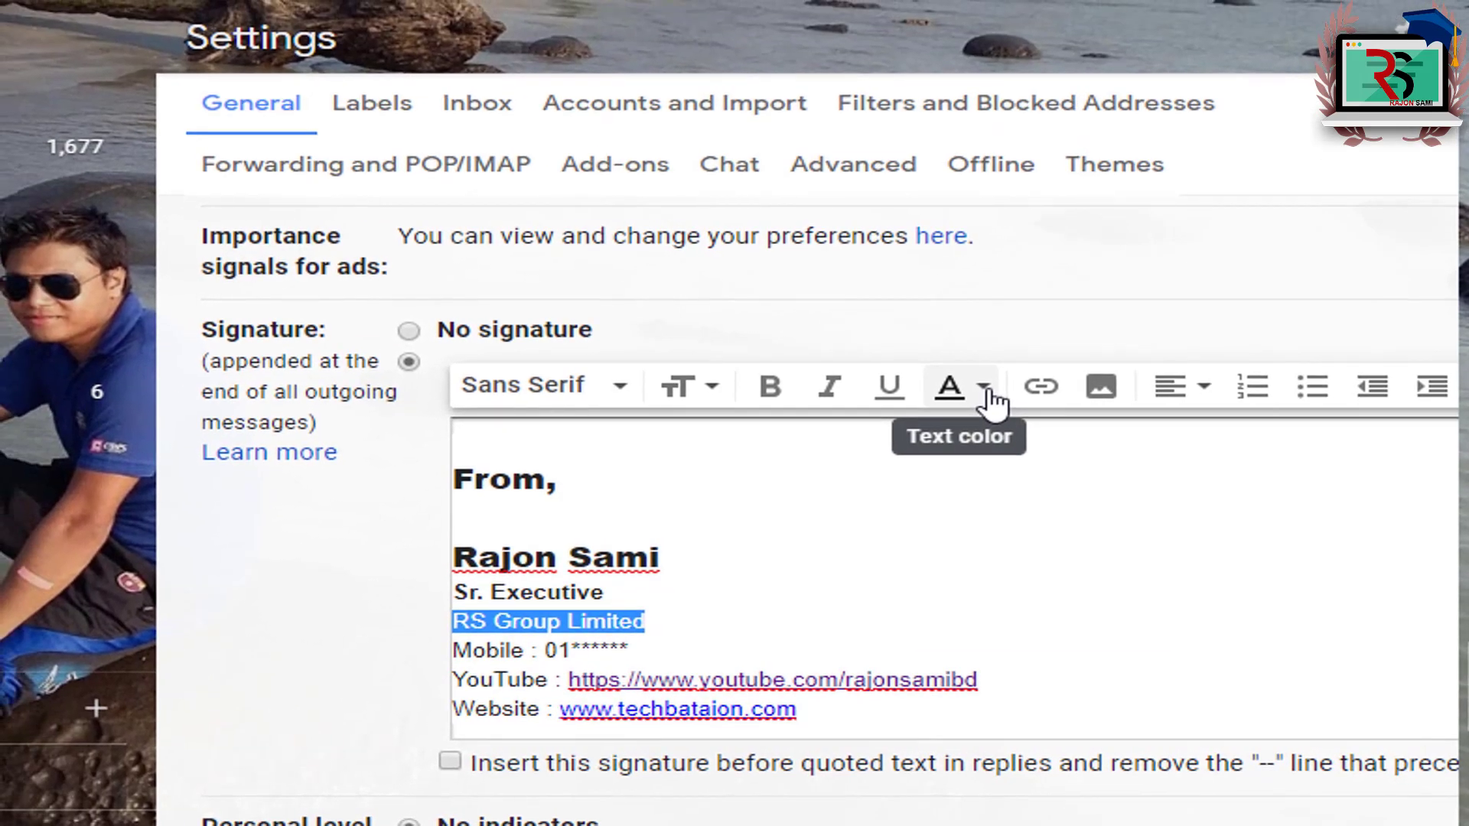
pyautogui.click(918, 323)
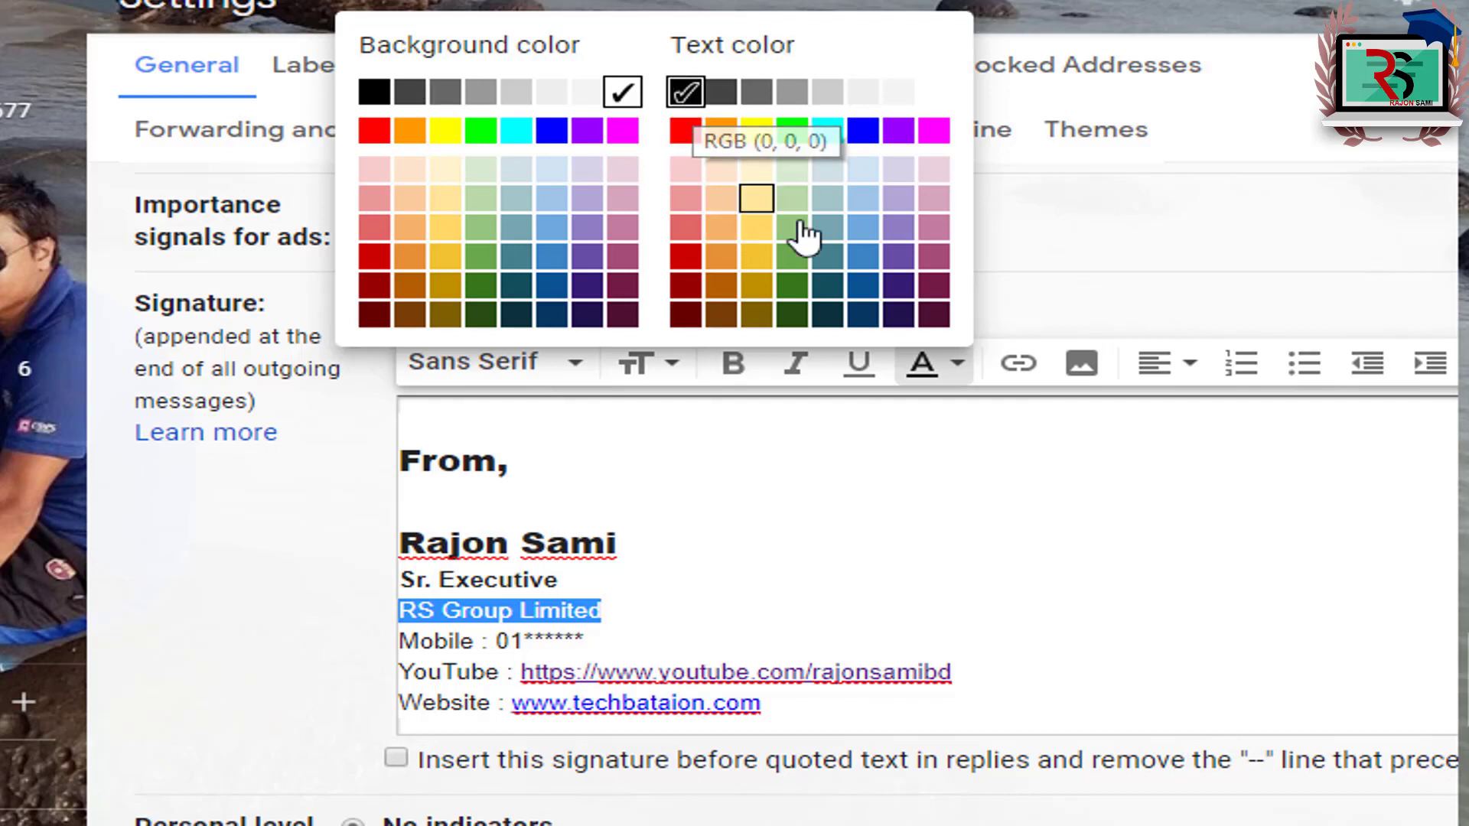
pyautogui.click(685, 131)
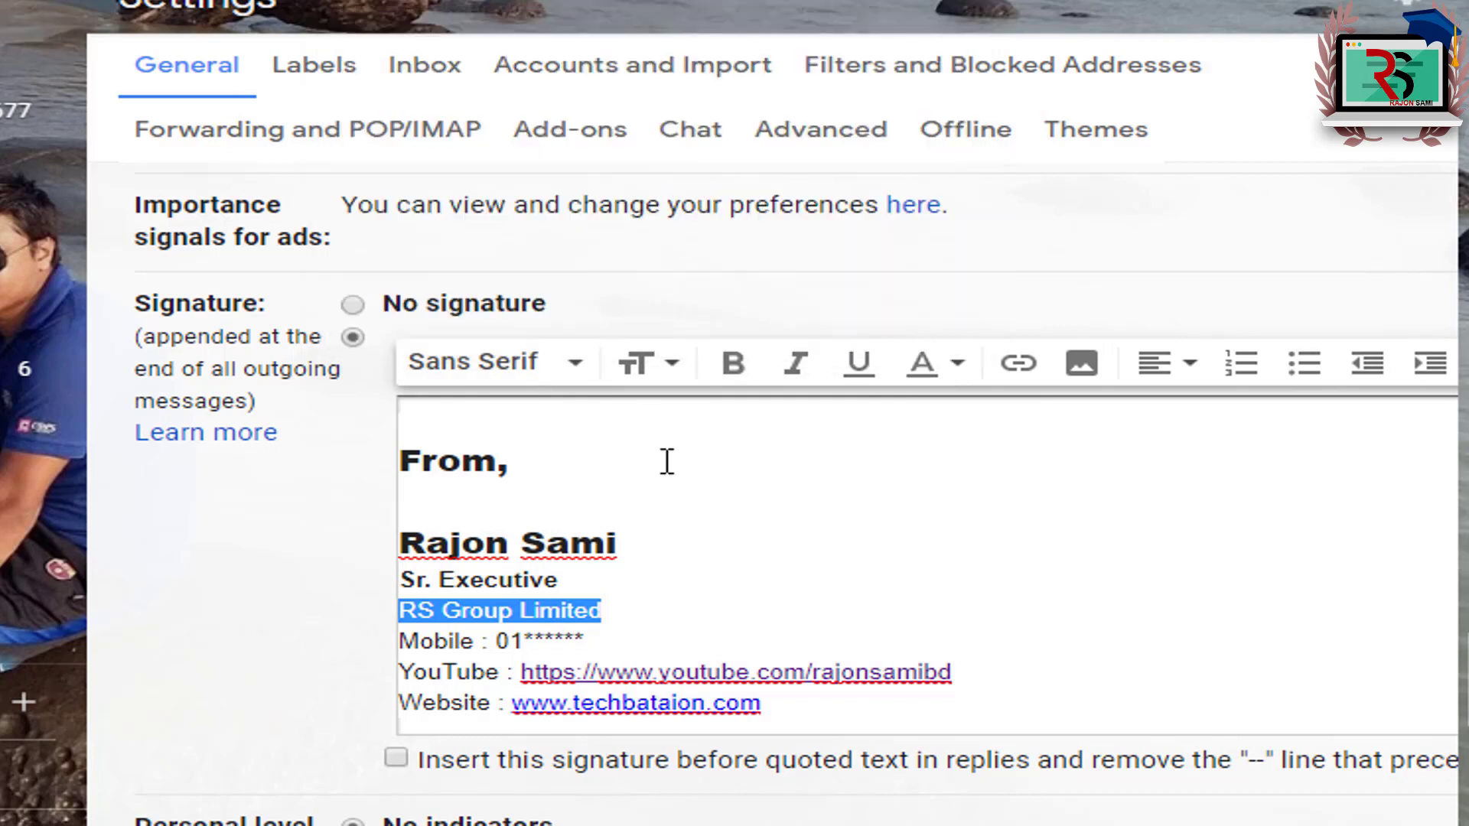
pyautogui.click(563, 616)
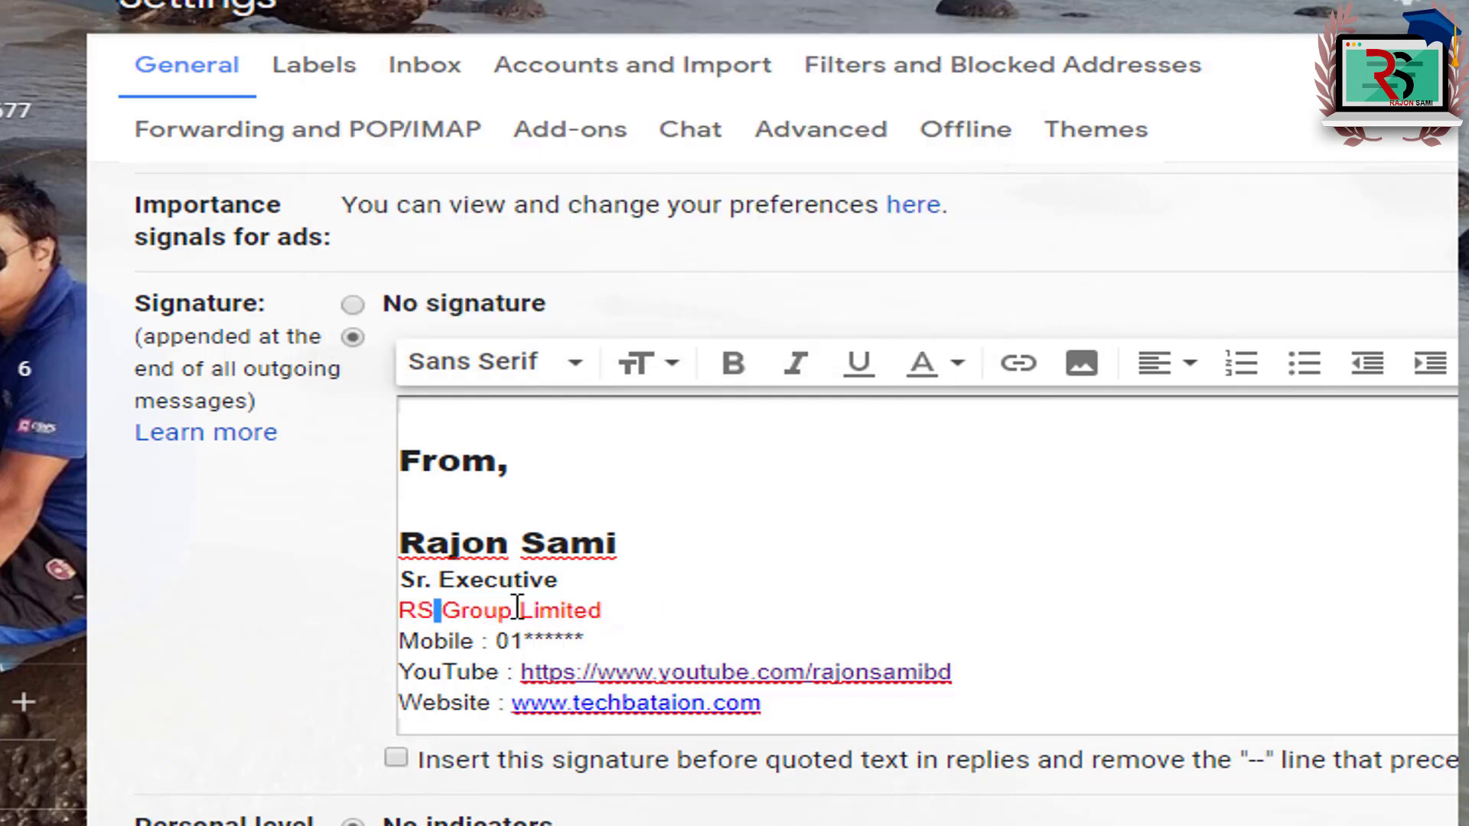
pyautogui.click(583, 614)
# Step: Give the "From," heading a black background colour
pyautogui.moveTo(404, 452); pyautogui.dragTo(524, 475)
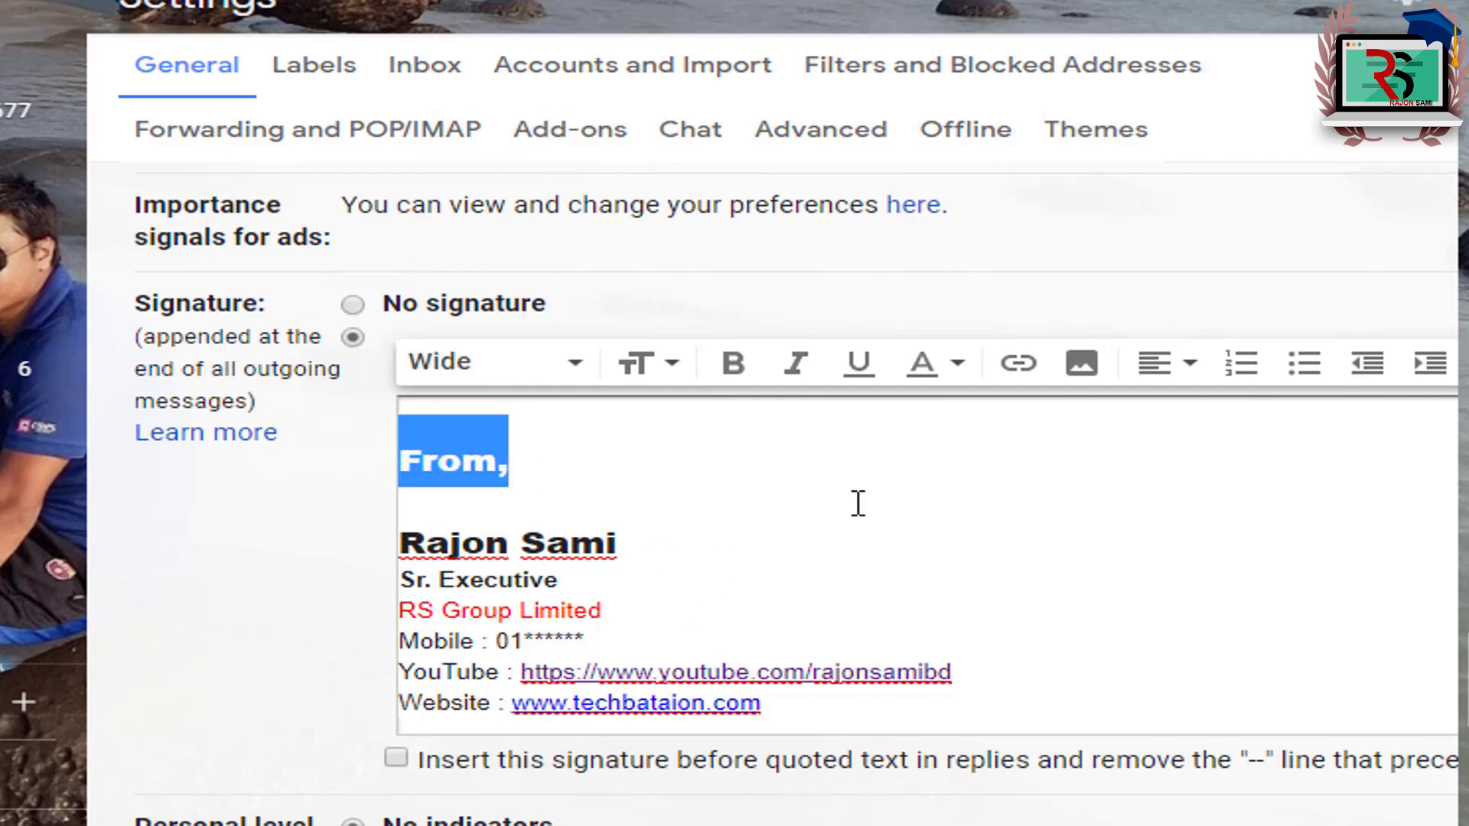
pyautogui.click(958, 365)
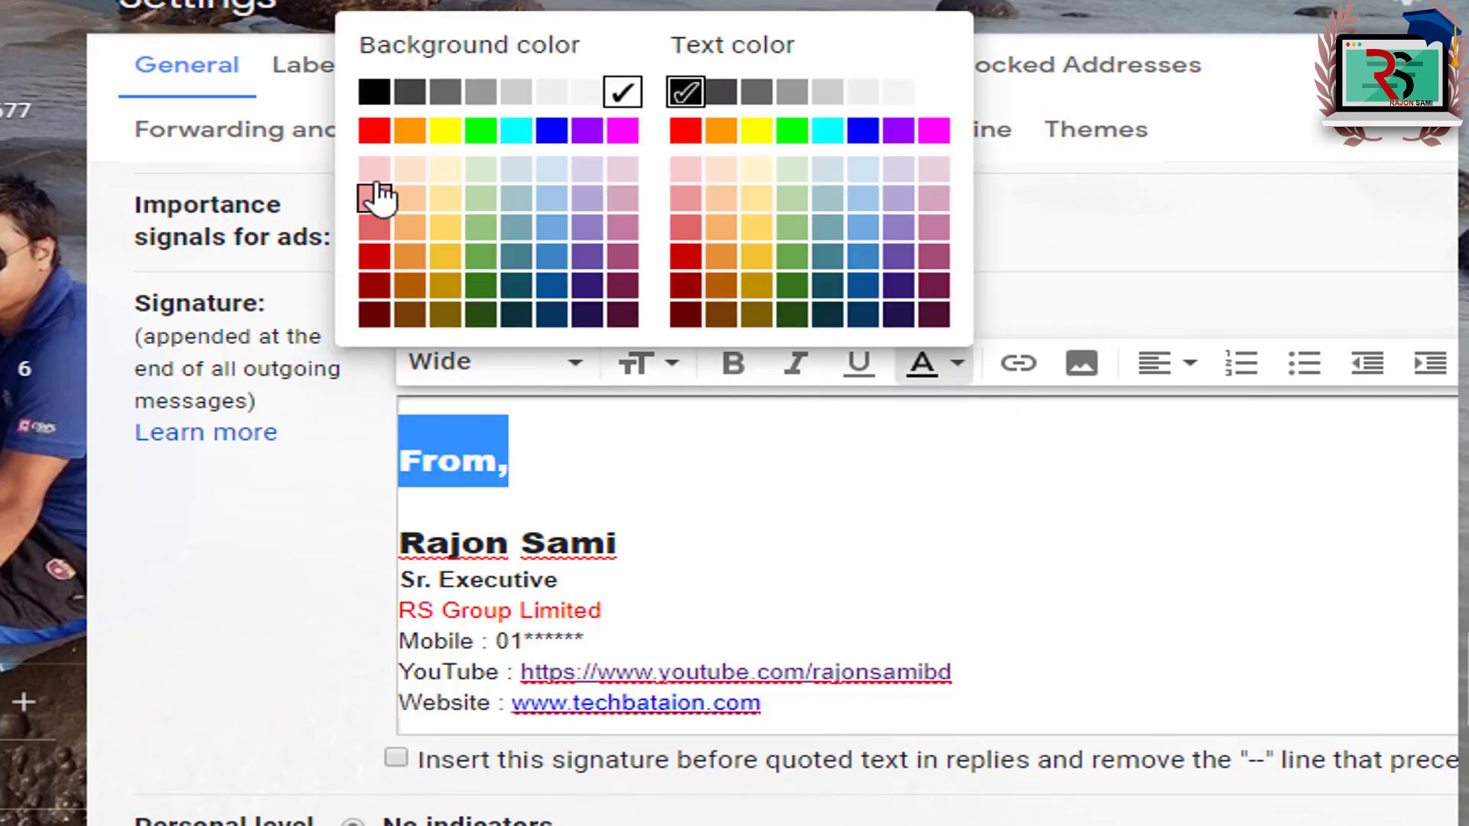
pyautogui.click(374, 92)
pyautogui.click(598, 515)
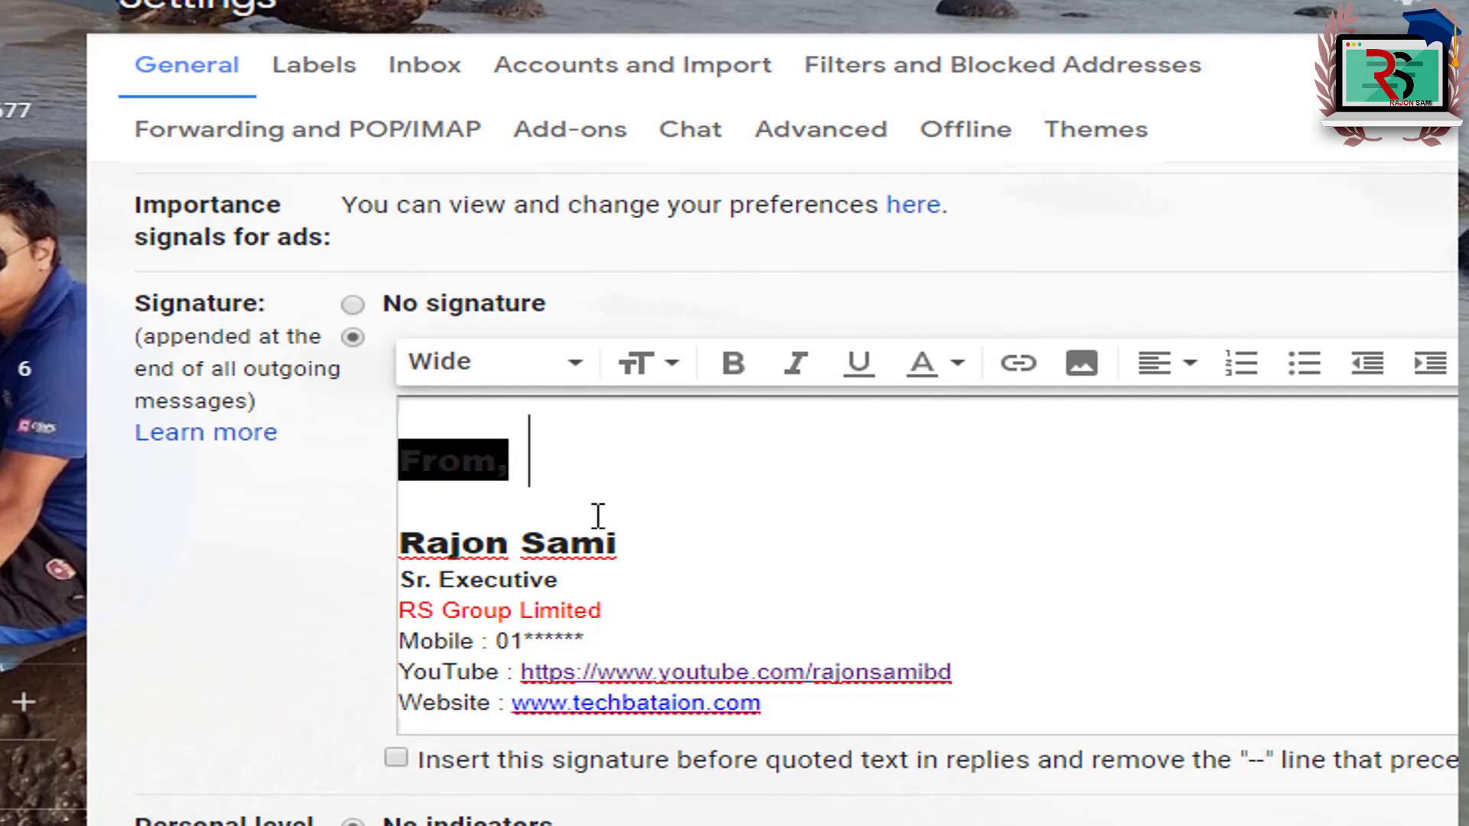
# Step: Make the "From," heading text white
pyautogui.moveTo(400, 459); pyautogui.dragTo(565, 459)
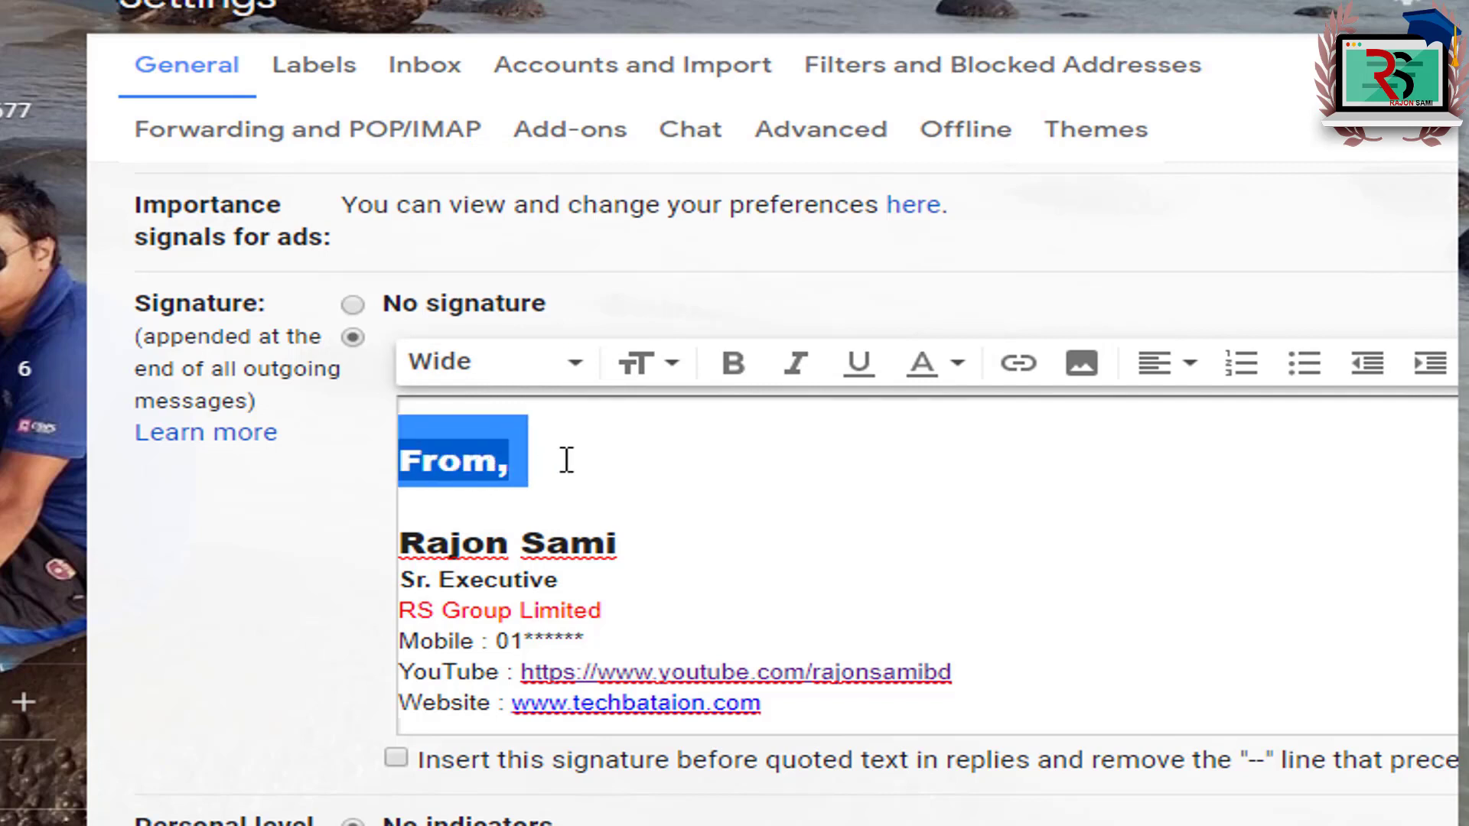
pyautogui.click(958, 365)
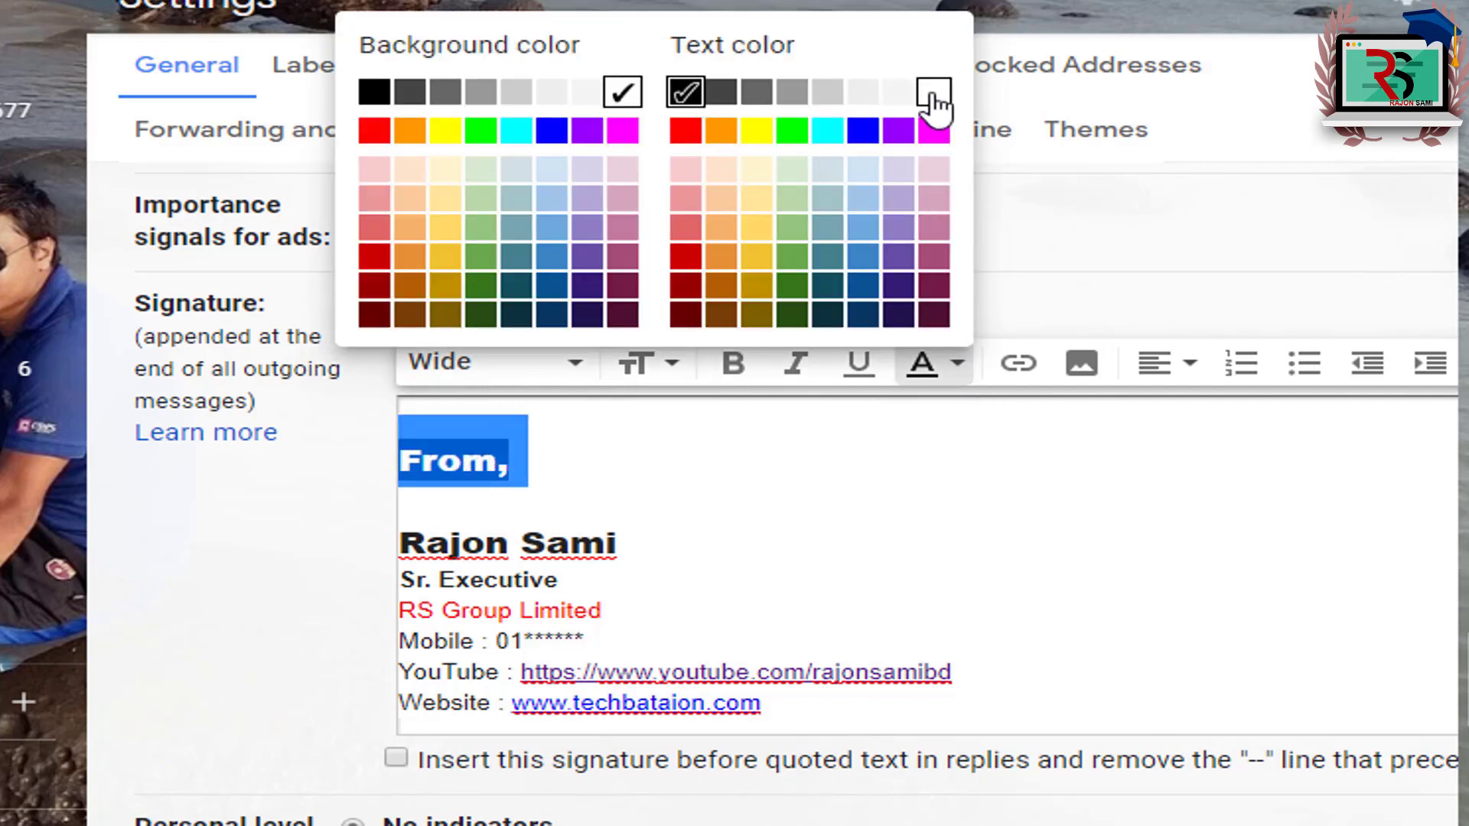
pyautogui.click(934, 95)
pyautogui.click(442, 530)
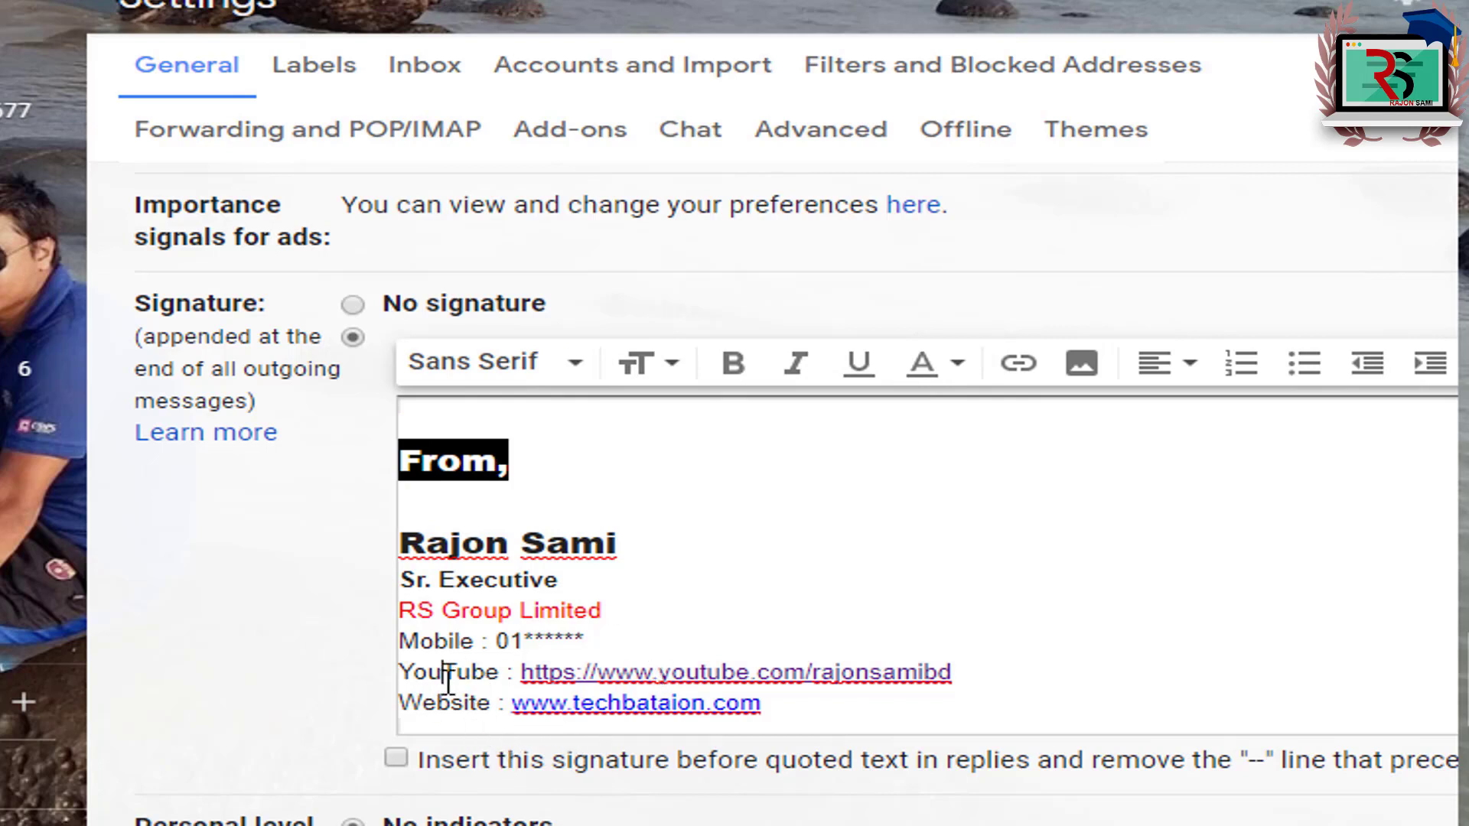
# Step: Make the "YouTube :" label dark green and bold
pyautogui.moveTo(511, 677); pyautogui.dragTo(397, 678)
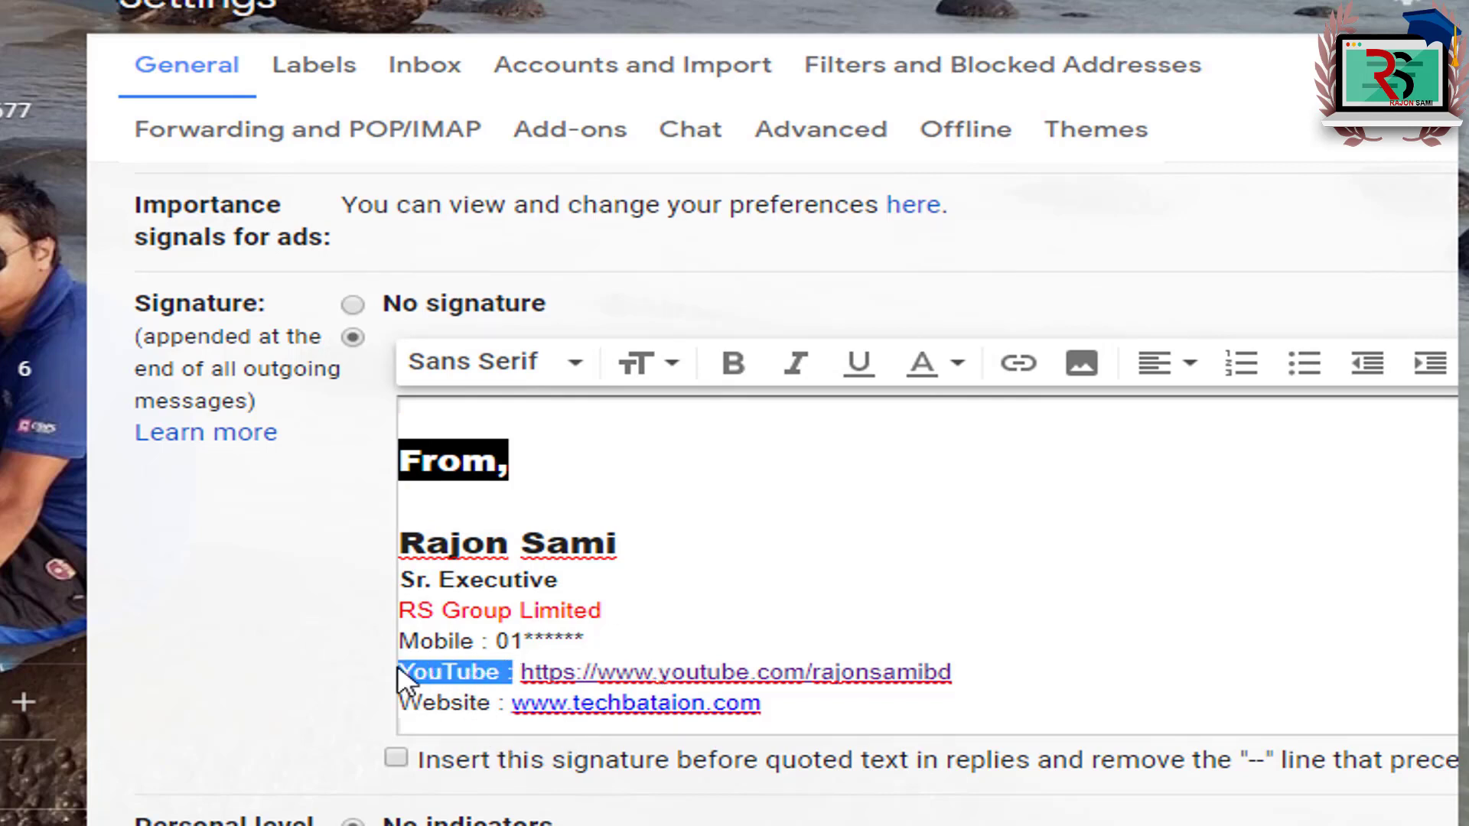
pyautogui.click(958, 366)
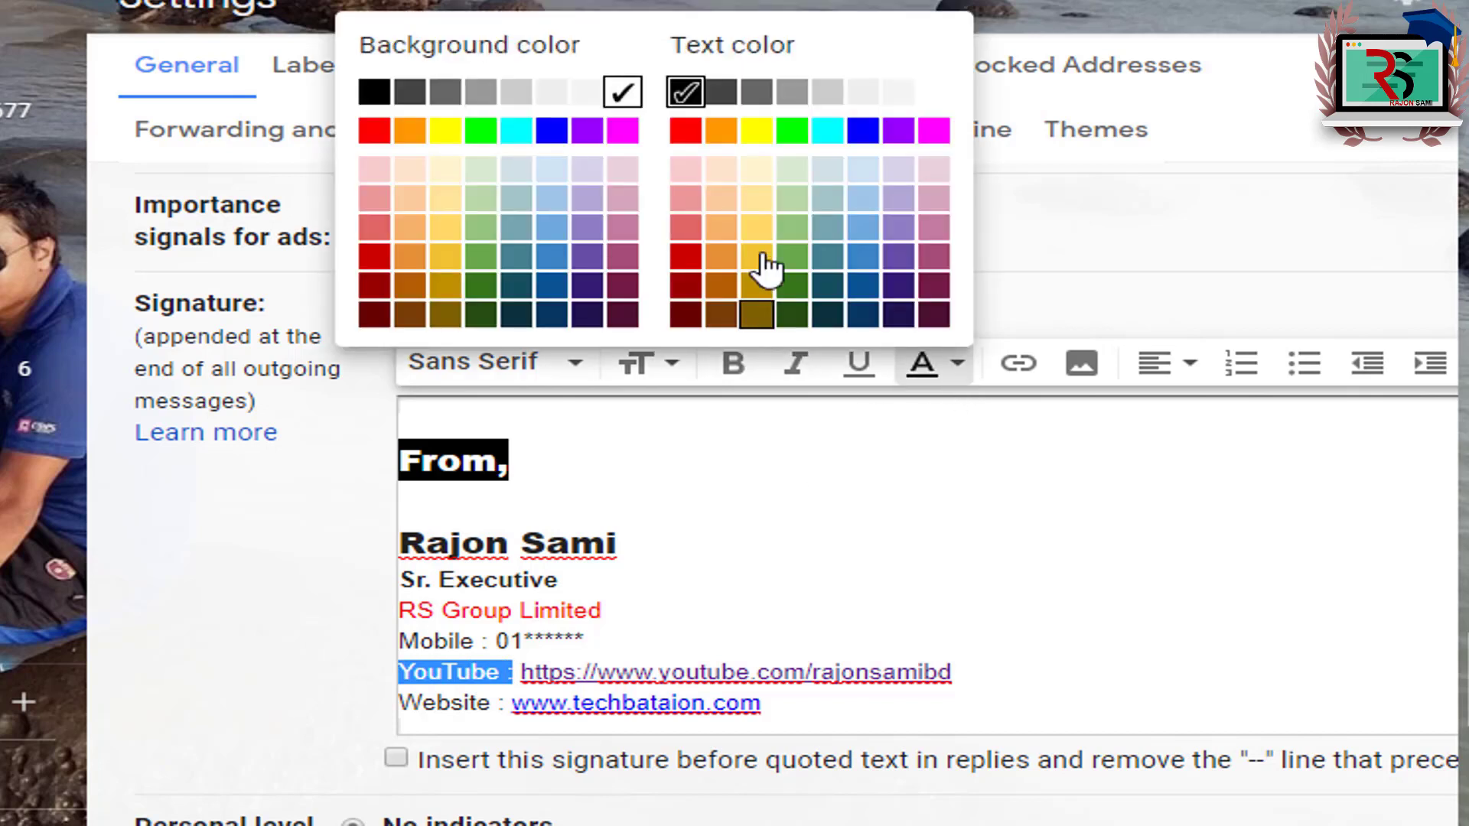
pyautogui.click(791, 313)
pyautogui.click(647, 610)
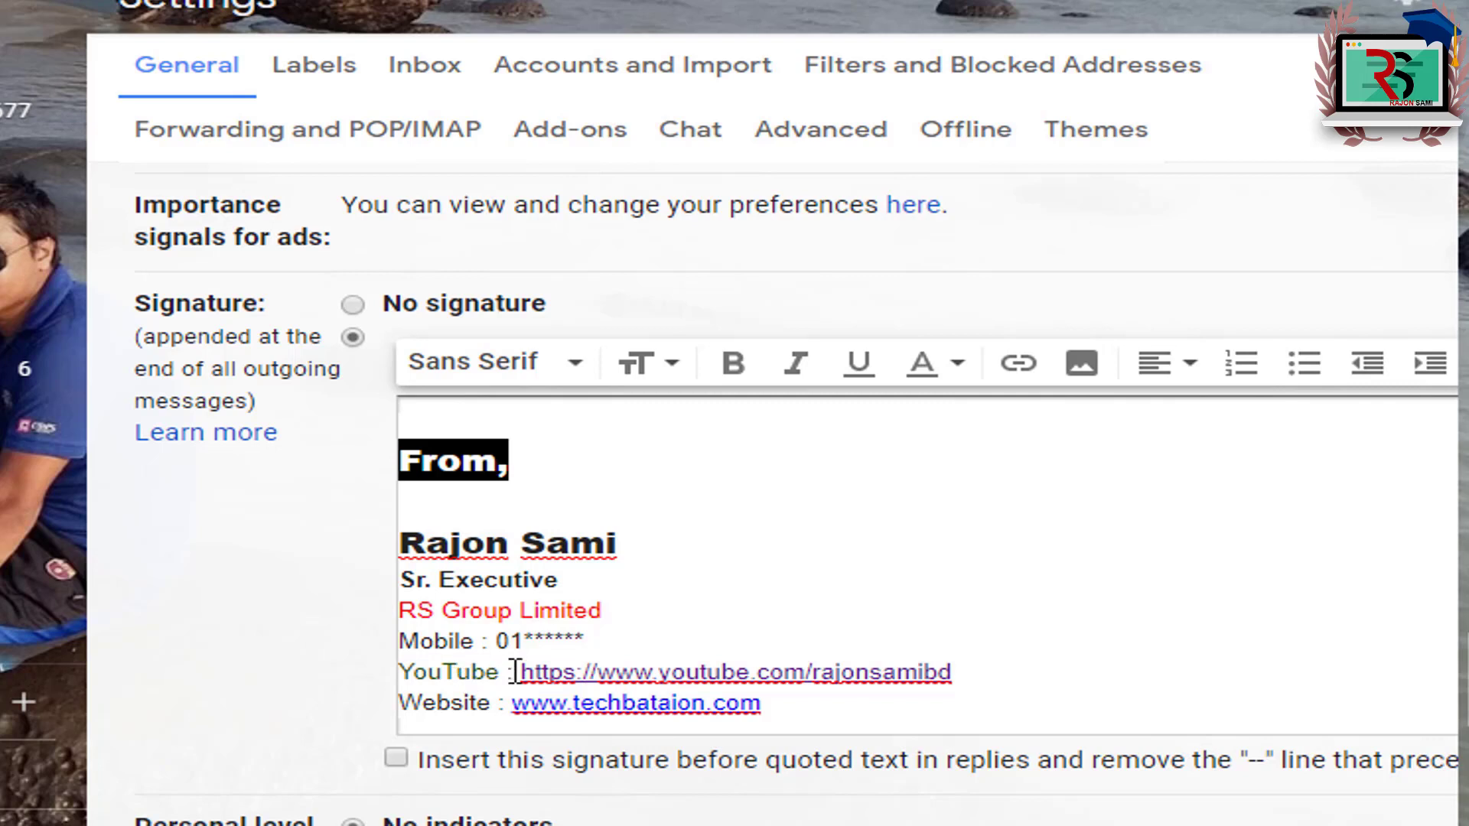
pyautogui.moveTo(516, 675); pyautogui.dragTo(397, 673)
pyautogui.click(733, 364)
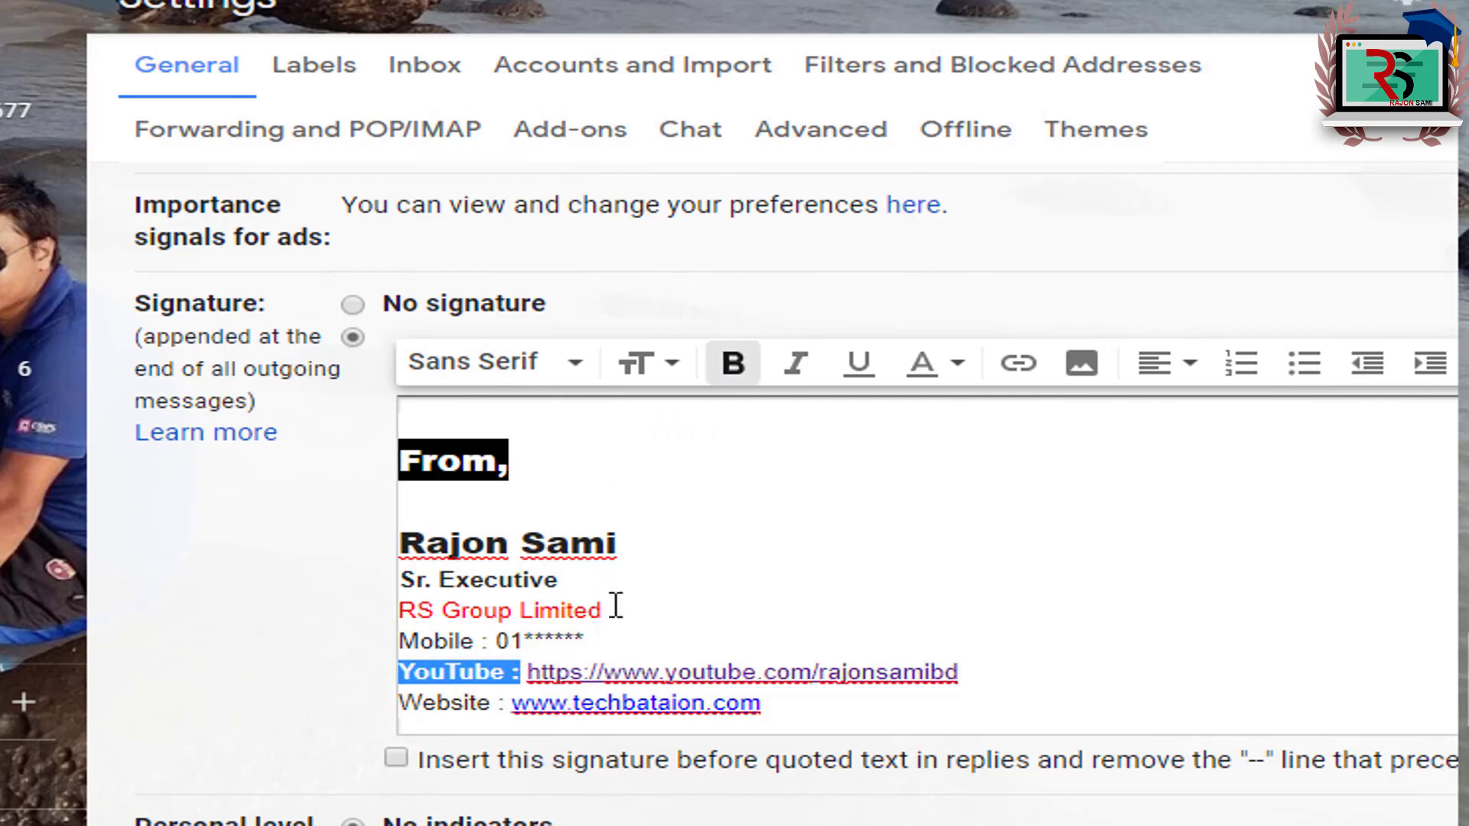
pyautogui.click(696, 585)
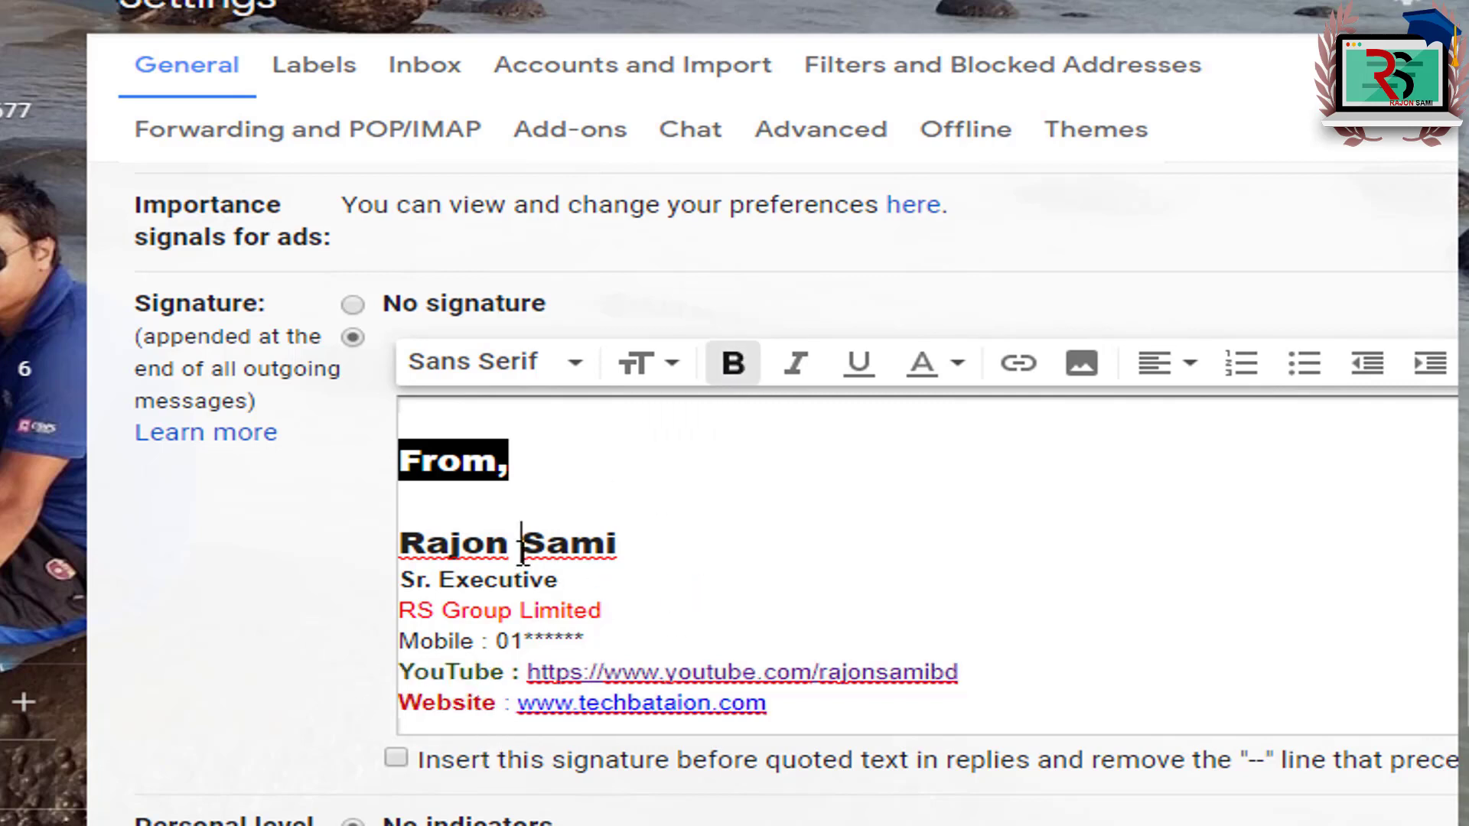
# Step: Check the Sr. Executive and company lines' formatting and select both lines
pyautogui.click(515, 542)
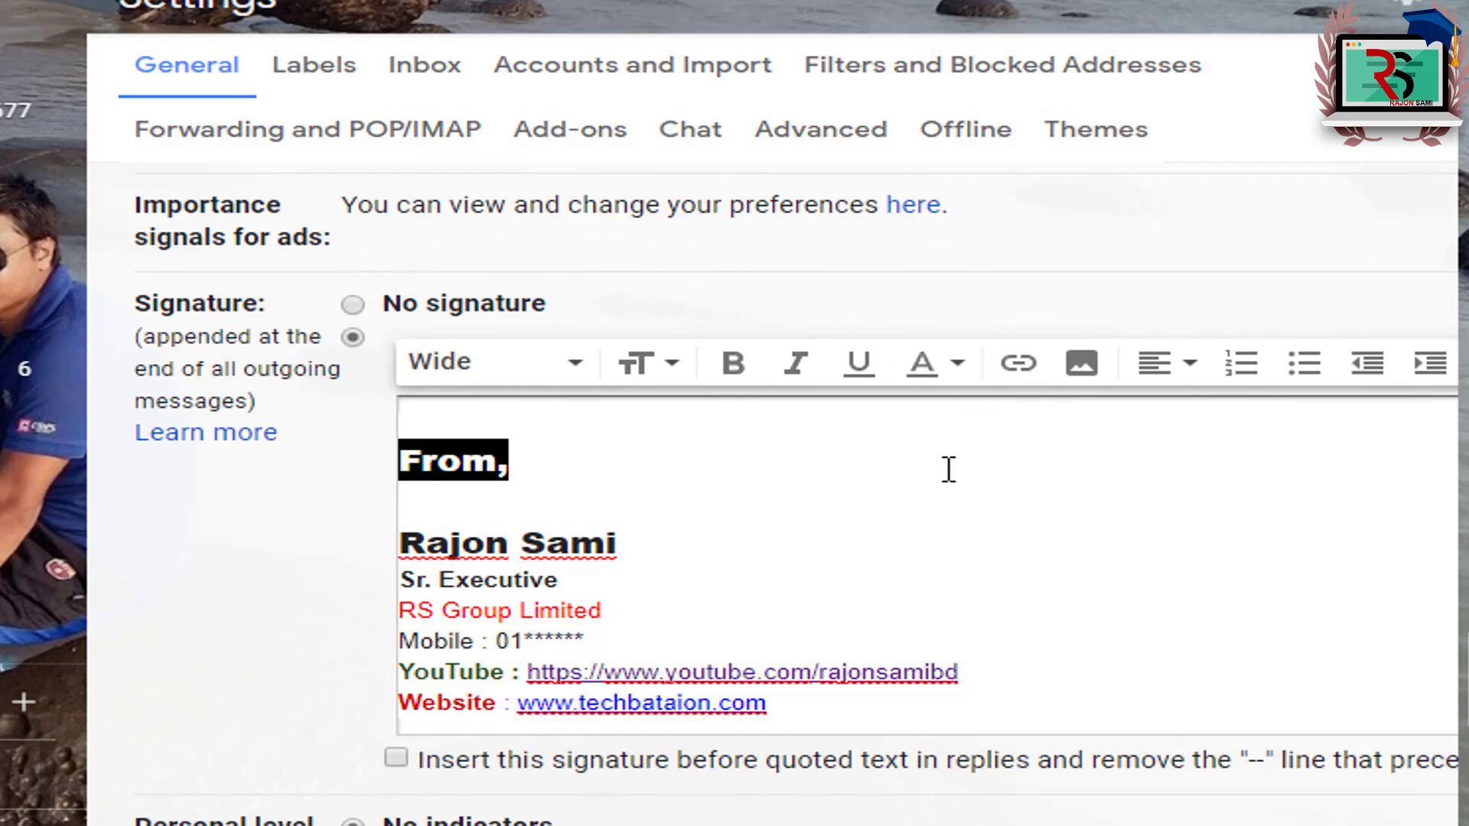
pyautogui.click(439, 580)
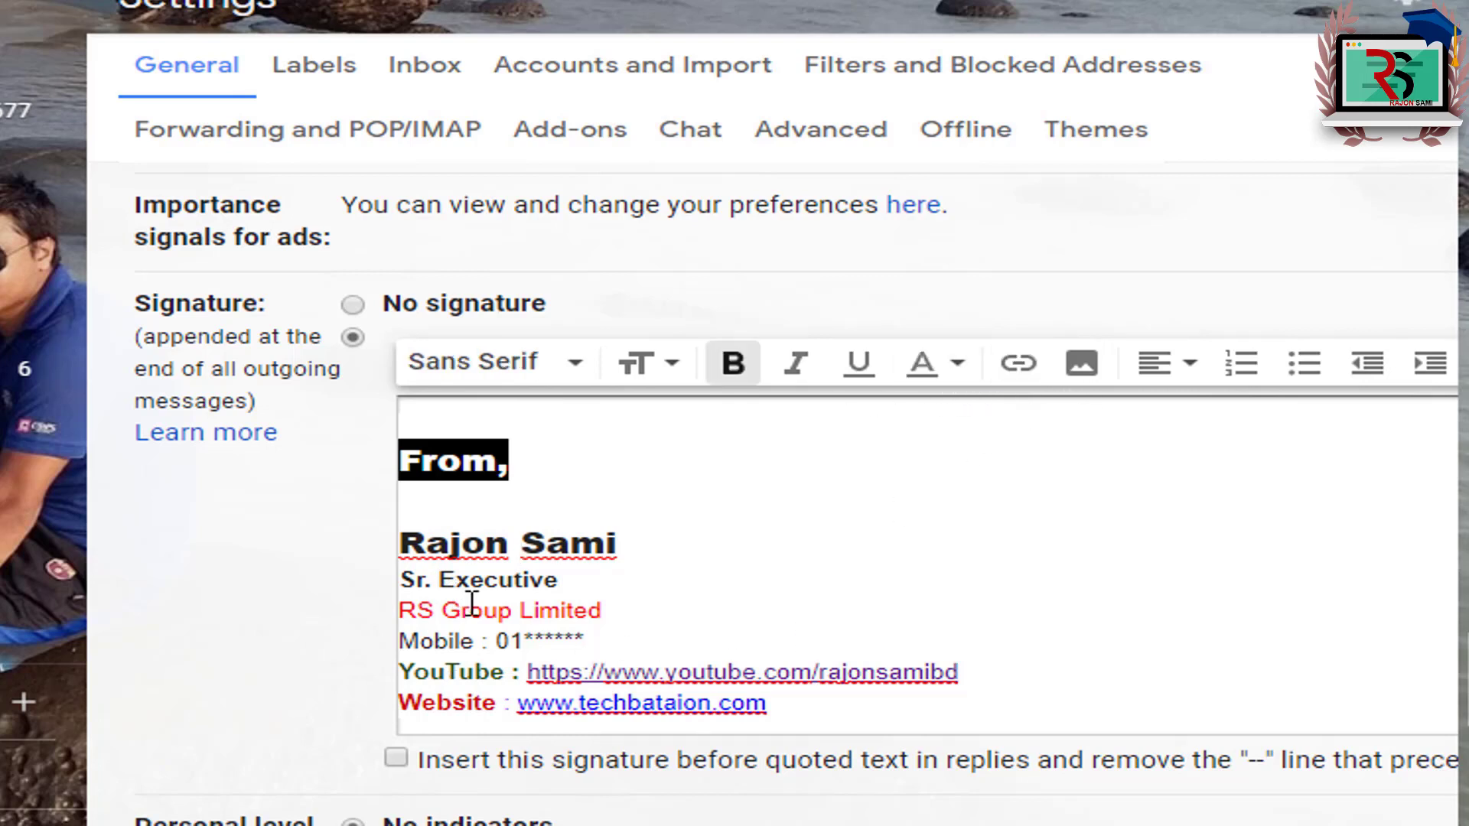
pyautogui.click(444, 609)
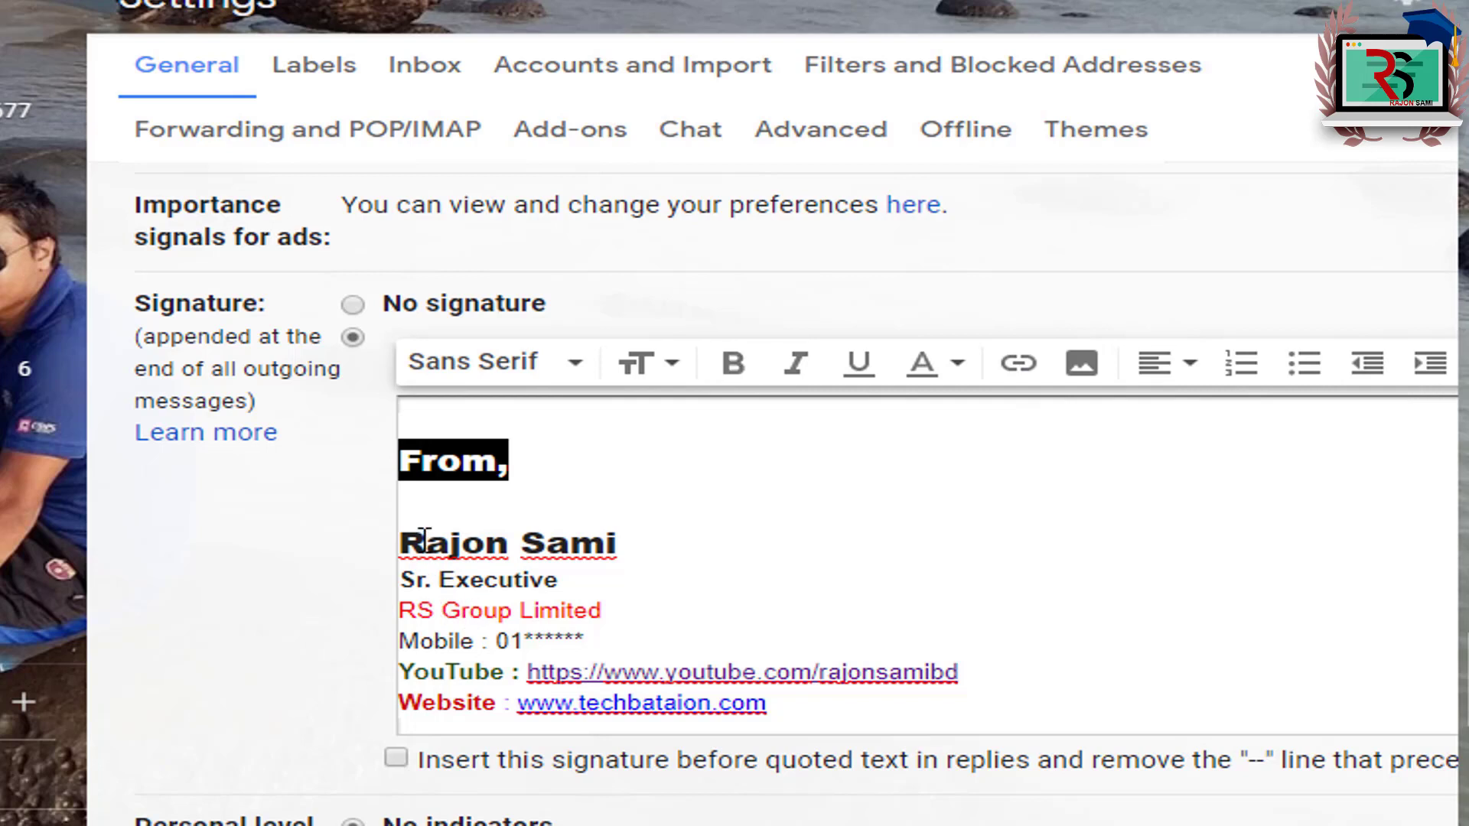
pyautogui.moveTo(425, 536); pyautogui.dragTo(441, 605)
# Step: Center the Sr. Executive and company lines
pyautogui.click(463, 610)
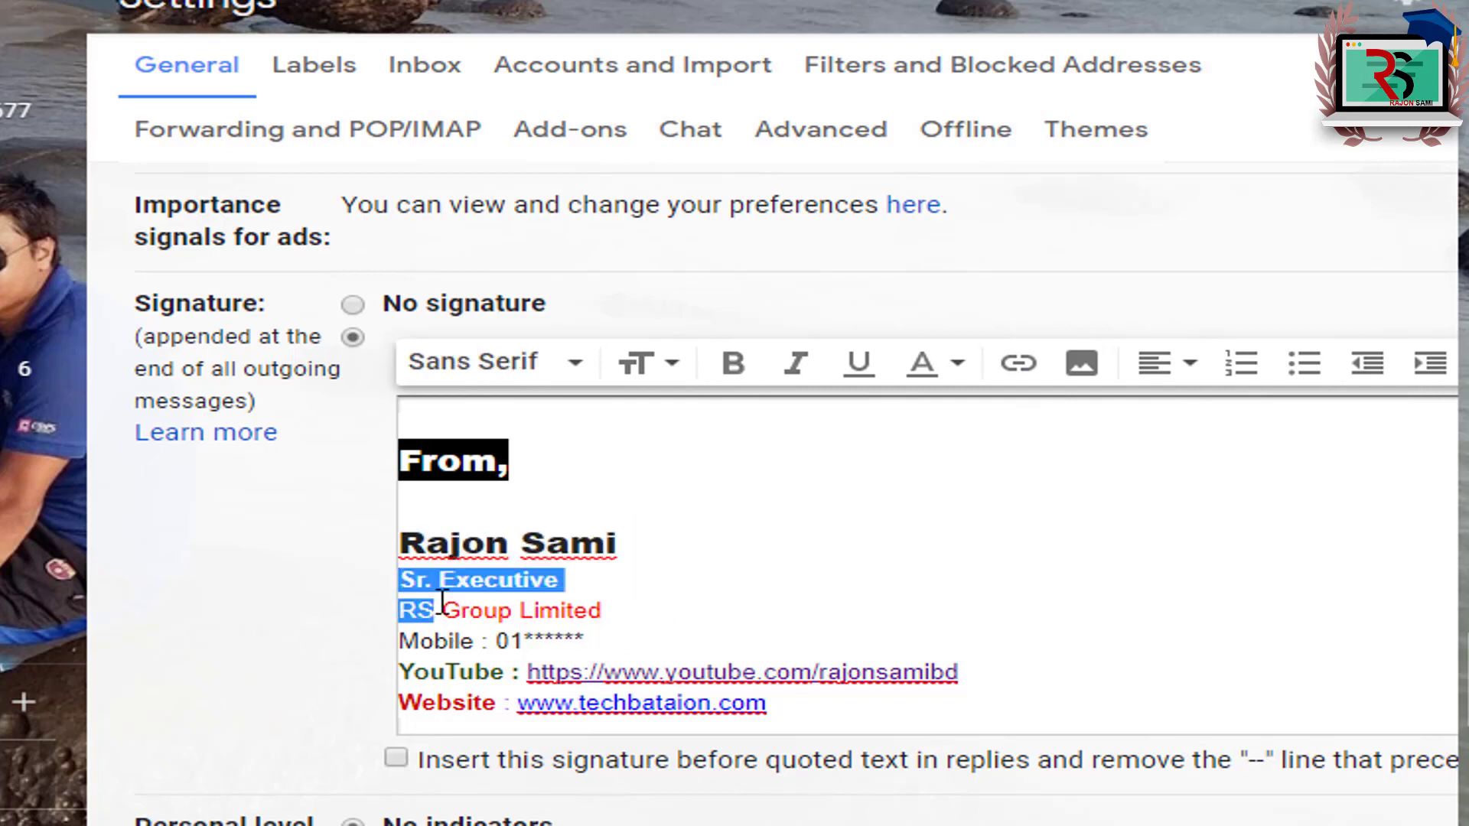
pyautogui.click(1186, 367)
pyautogui.click(1159, 272)
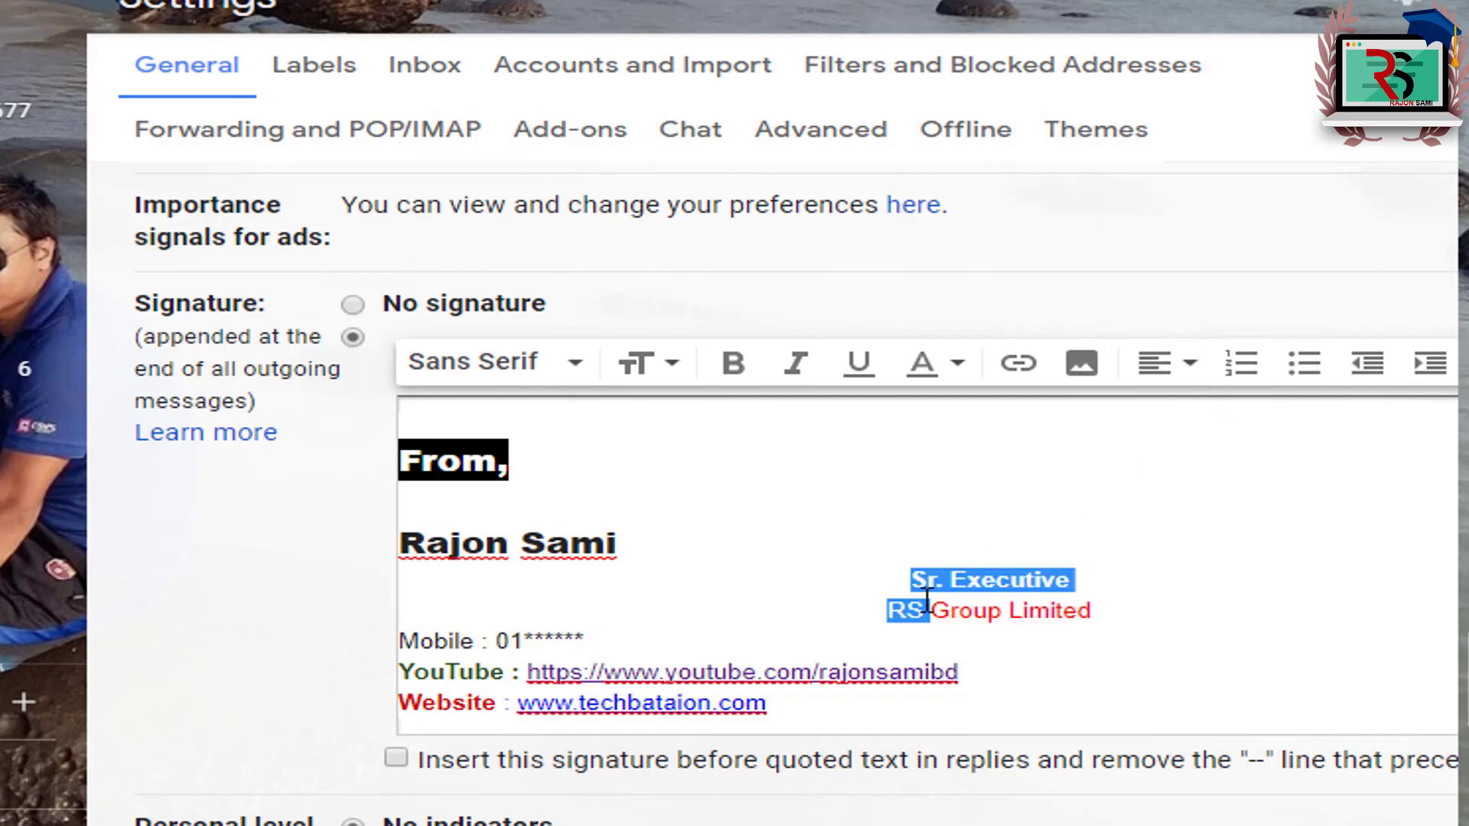
pyautogui.click(1009, 612)
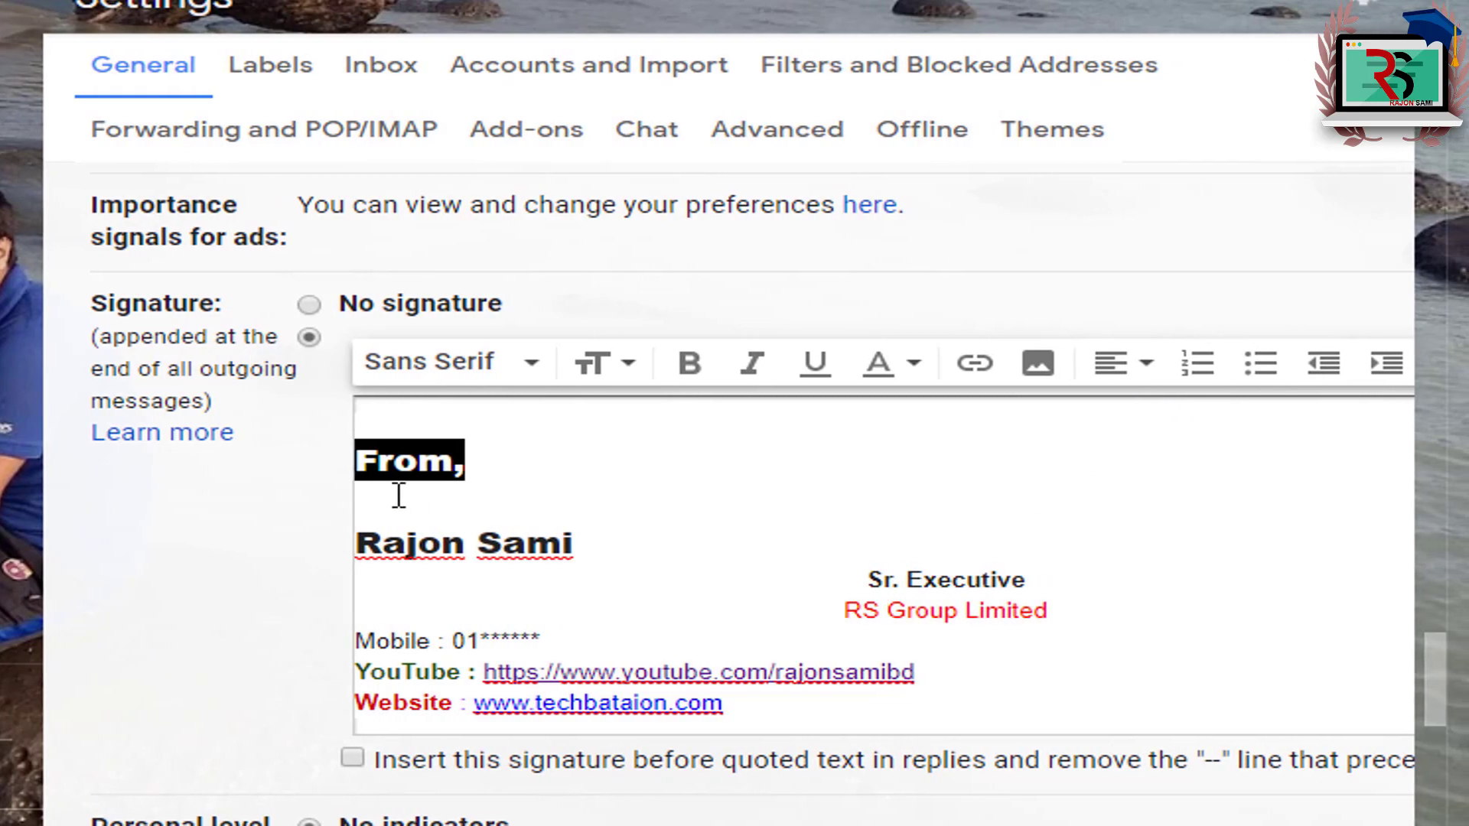
# Step: Left-align, then center, the signature lines from "From," to Website
pyautogui.moveTo(394, 459)
pyautogui.mouseDown()
pyautogui.moveTo(492, 593)
pyautogui.moveTo(442, 702)
pyautogui.mouseUp()
pyautogui.click(1123, 380)
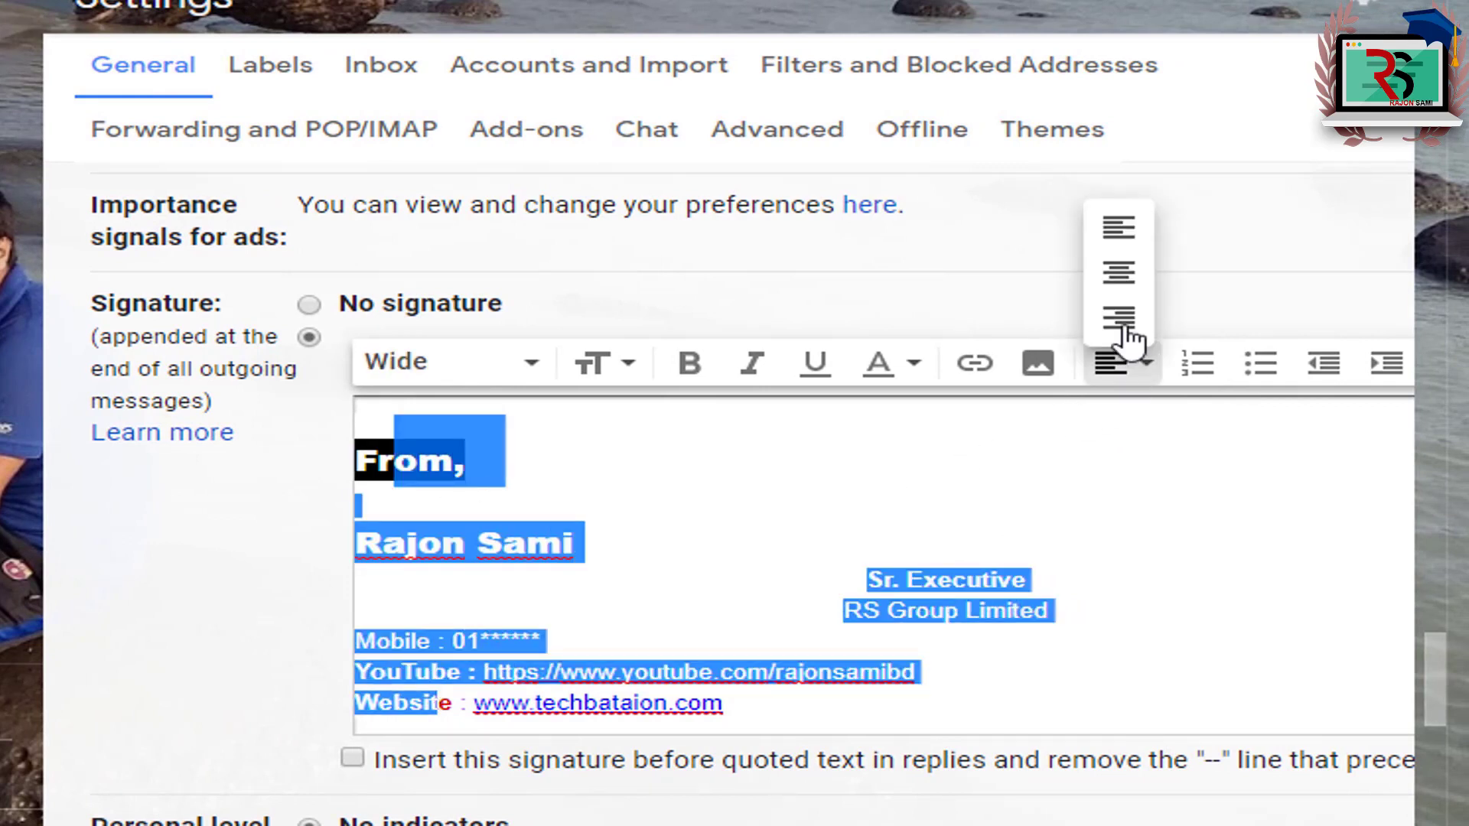
pyautogui.click(1113, 224)
pyautogui.click(1140, 365)
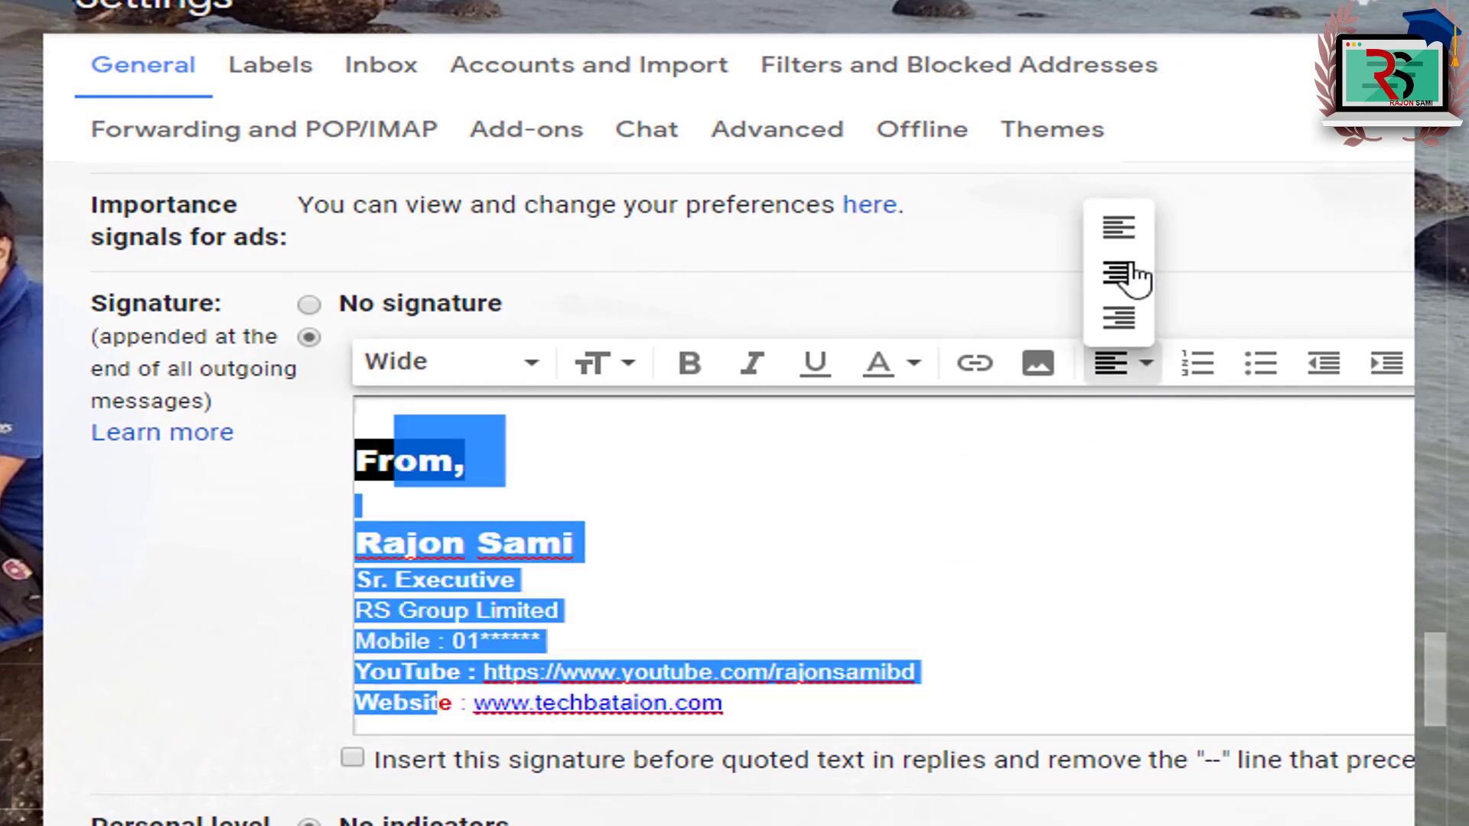
pyautogui.click(1131, 275)
pyautogui.click(967, 589)
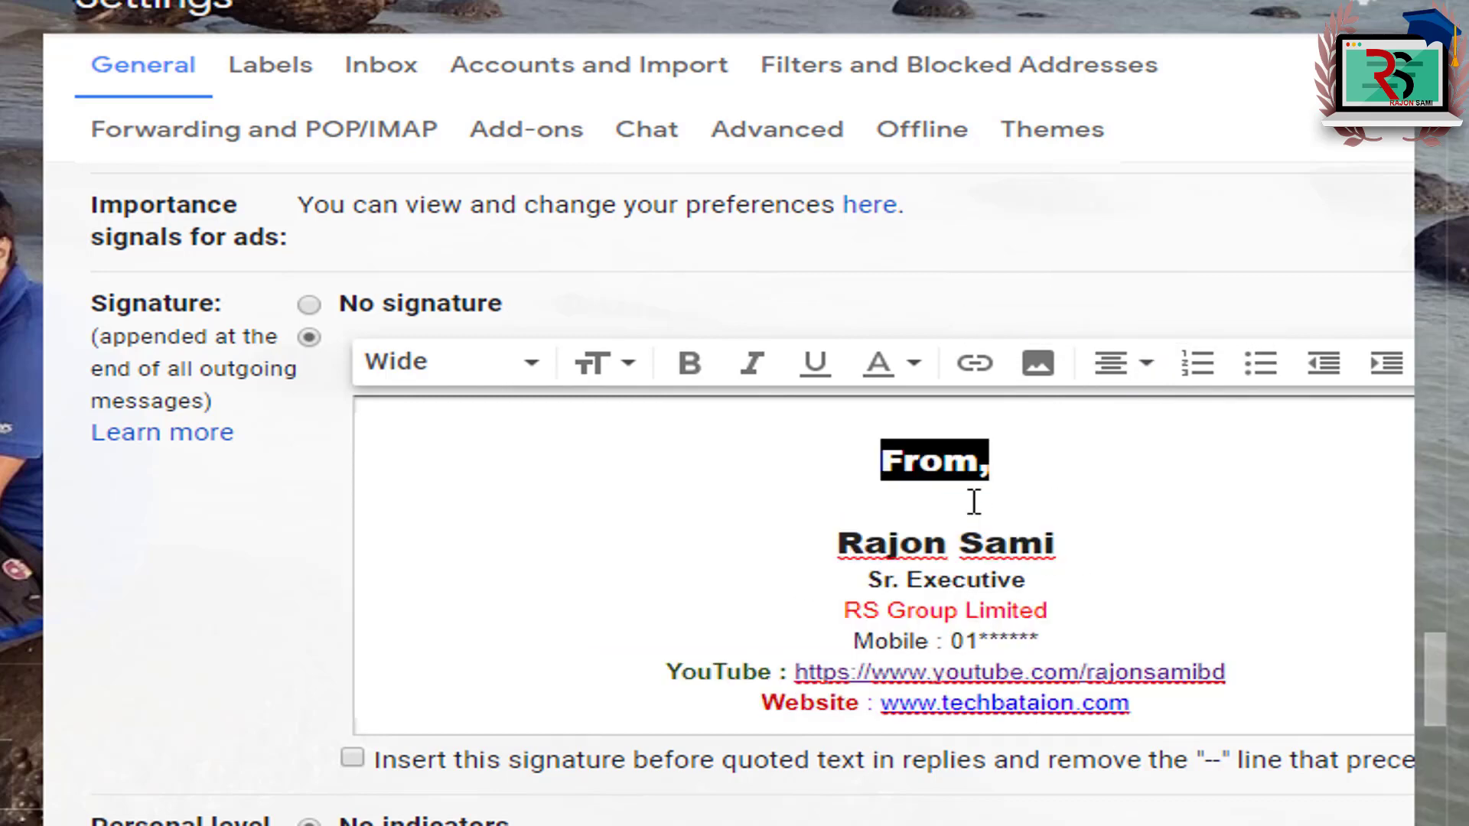
# Step: Left-align the whole signature
pyautogui.moveTo(927, 471); pyautogui.dragTo(1173, 708)
pyautogui.click(1124, 366)
pyautogui.click(1113, 225)
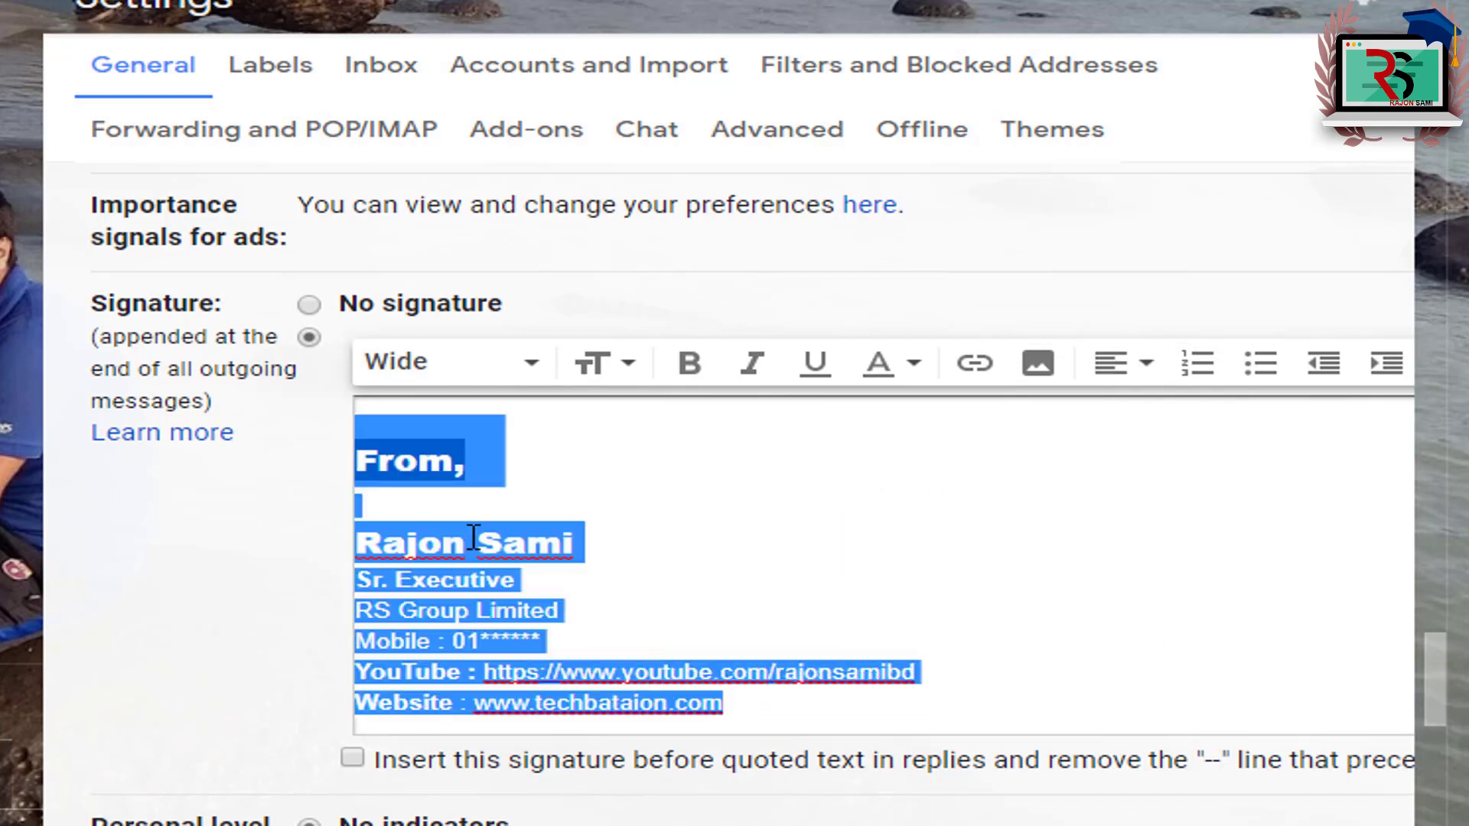
pyautogui.click(466, 543)
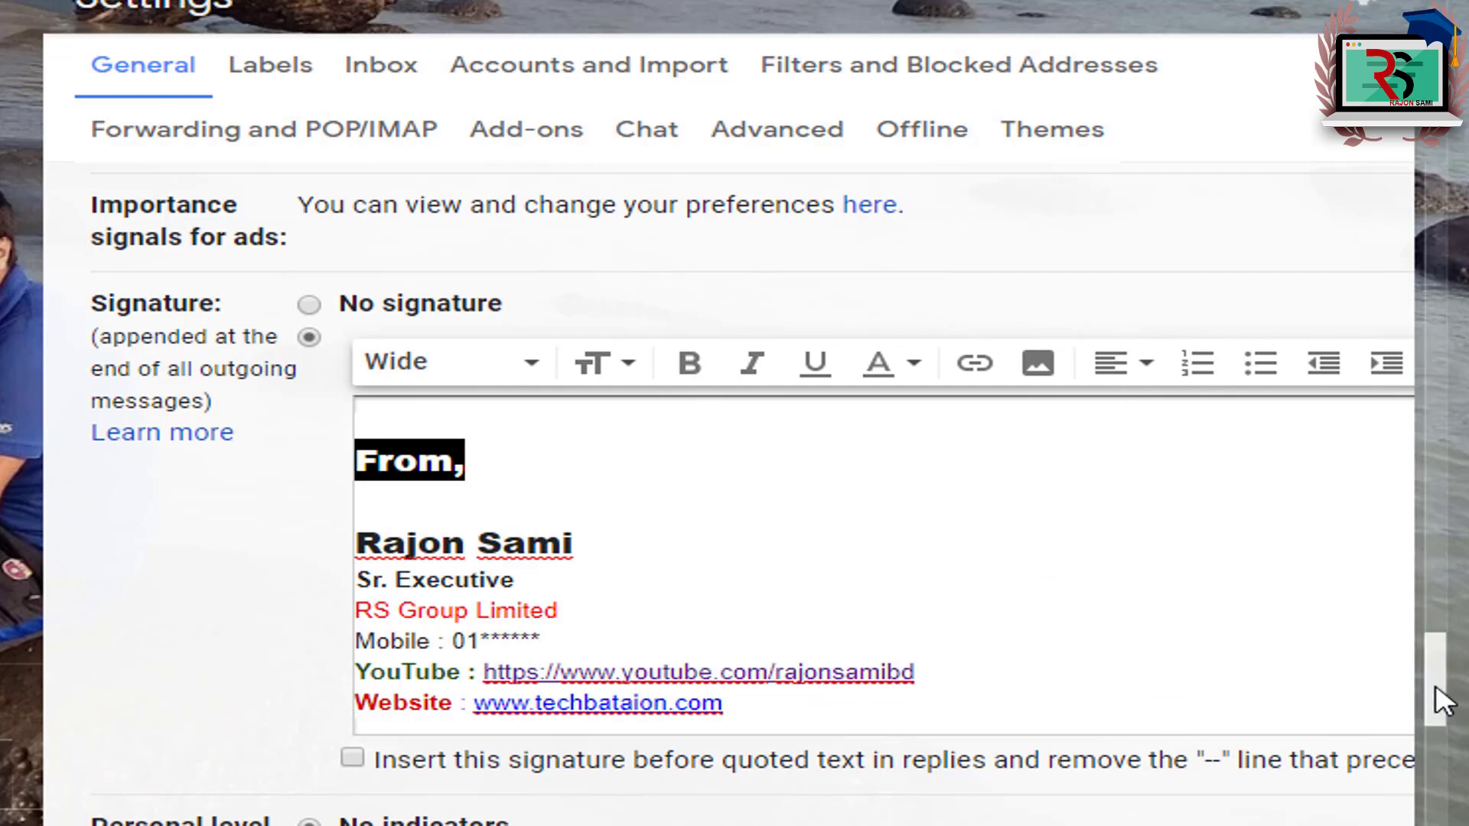
pyautogui.scroll(-1, 1436, 698)
pyautogui.click(381, 520)
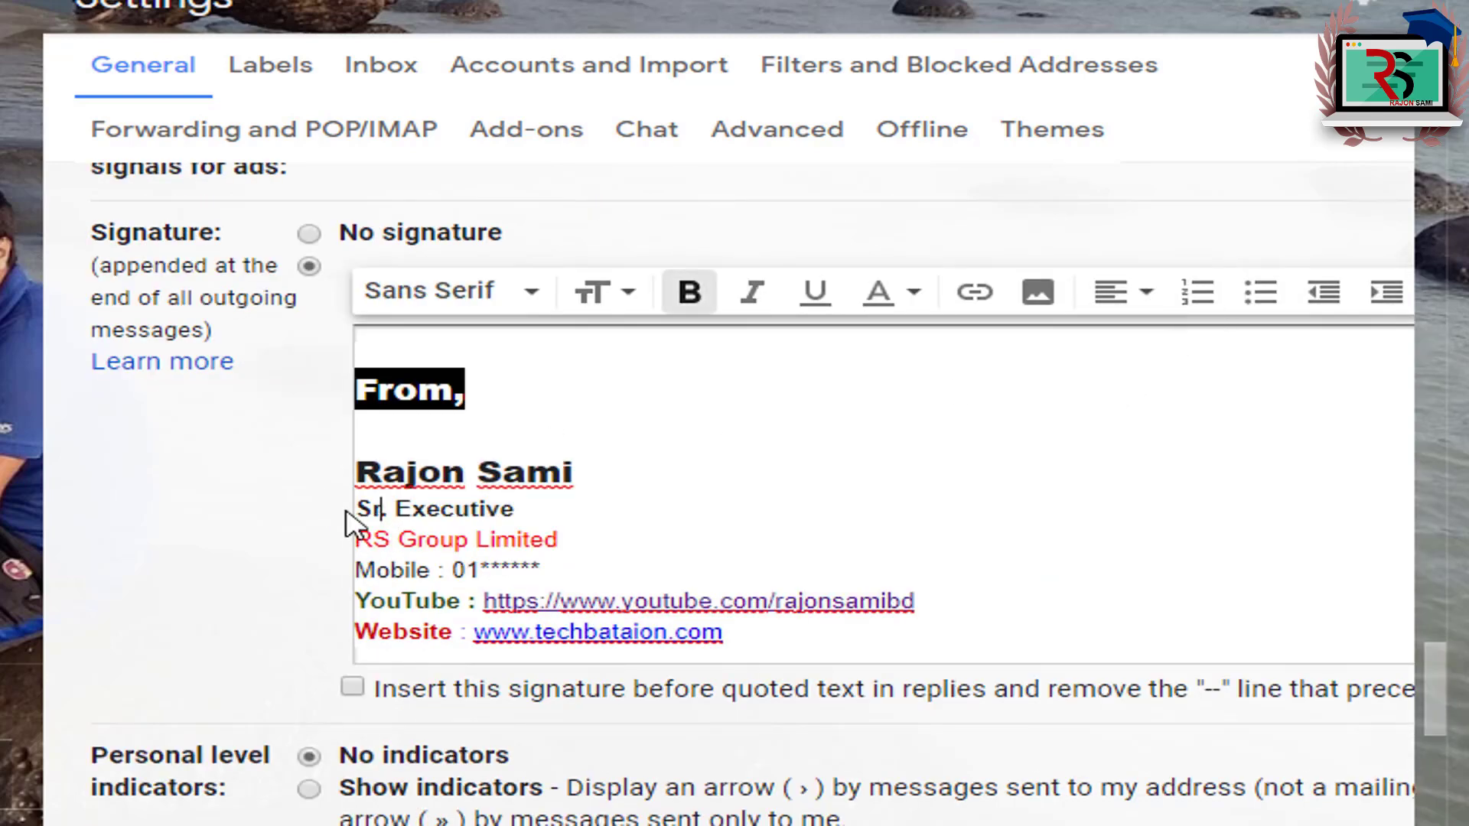
pyautogui.moveTo(356, 508); pyautogui.dragTo(438, 570)
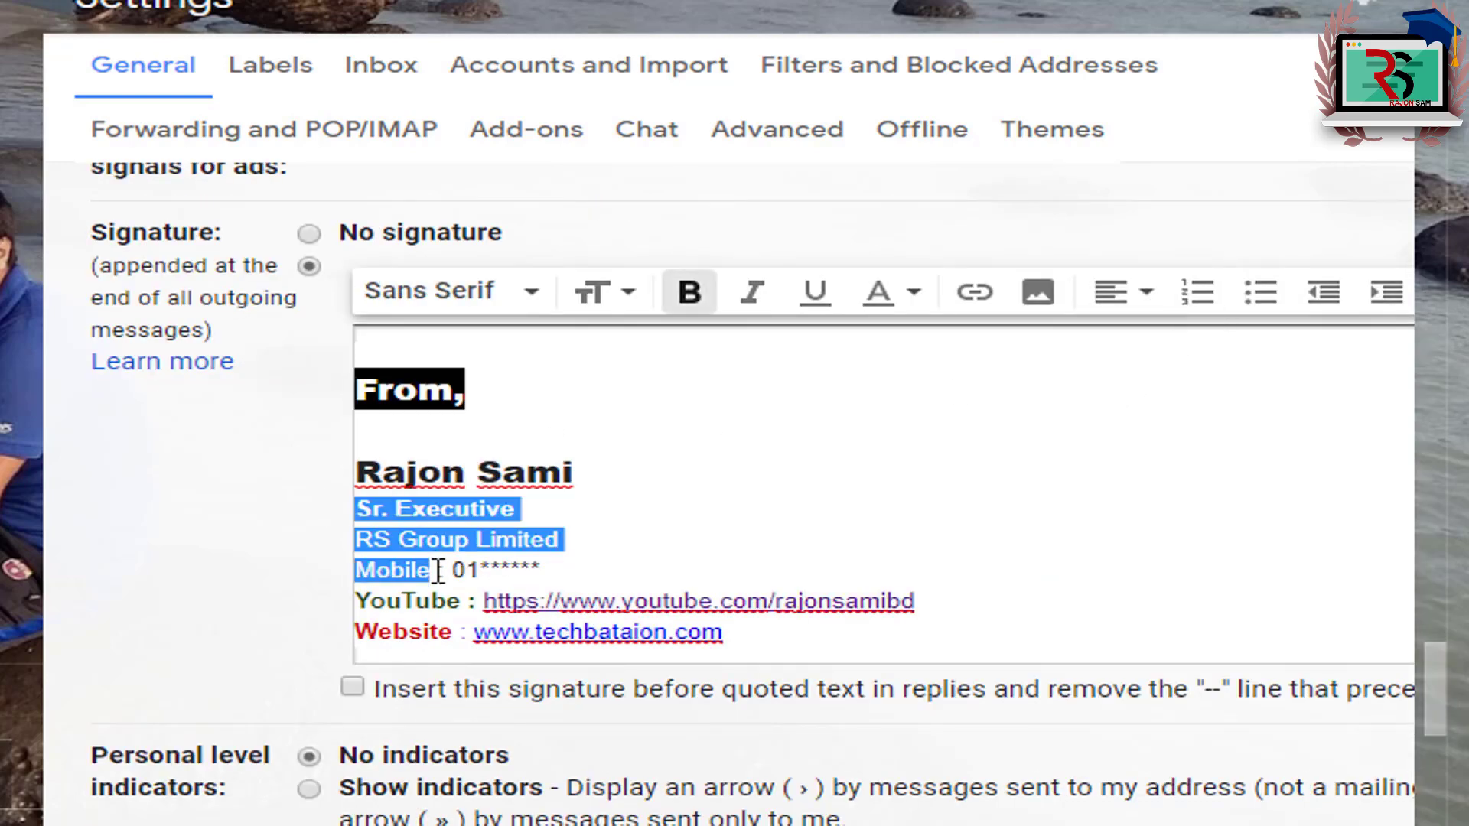
pyautogui.click(1197, 300)
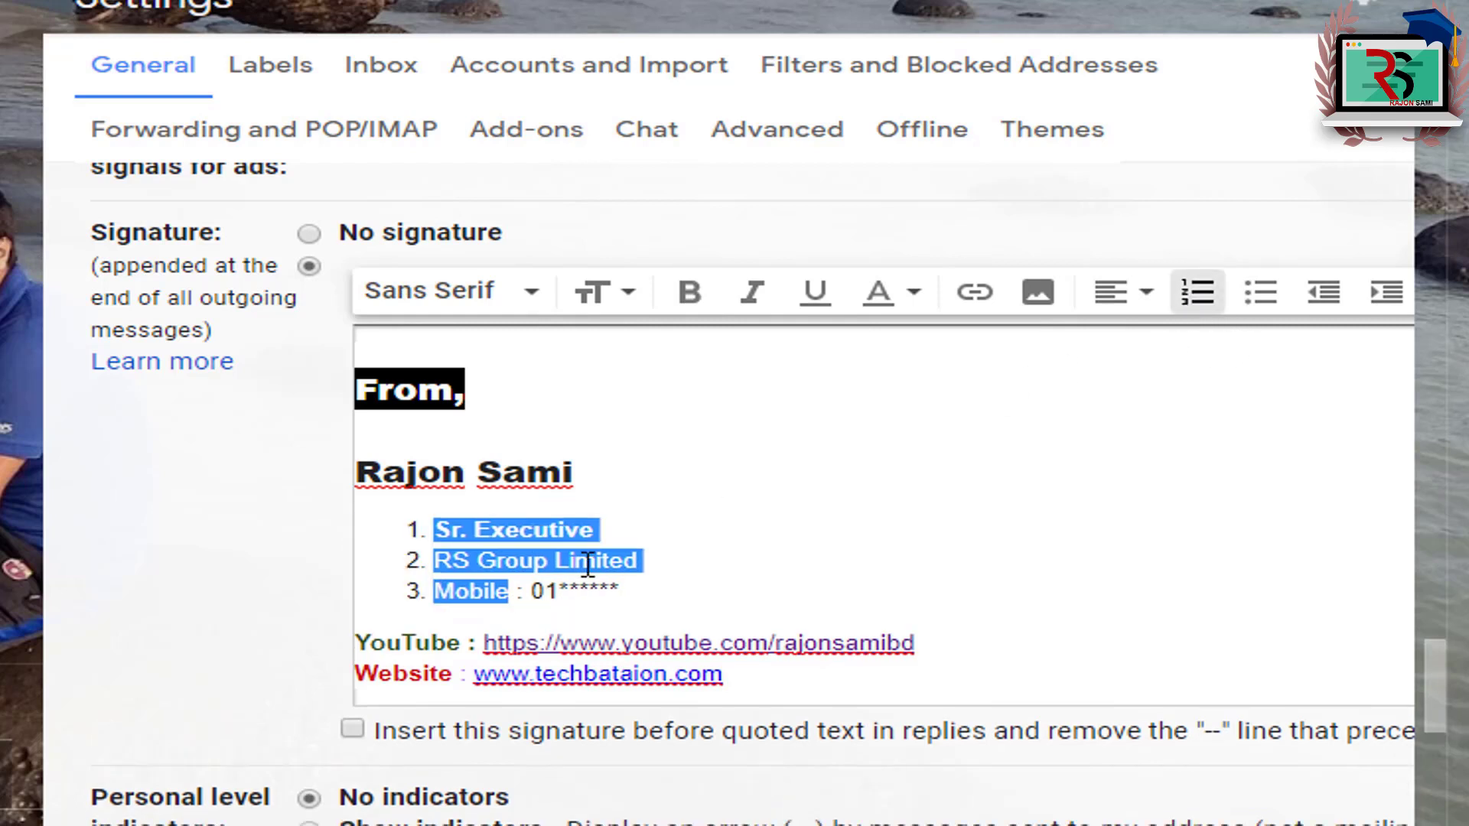
pyautogui.click(478, 593)
pyautogui.moveTo(402, 532); pyautogui.dragTo(570, 596)
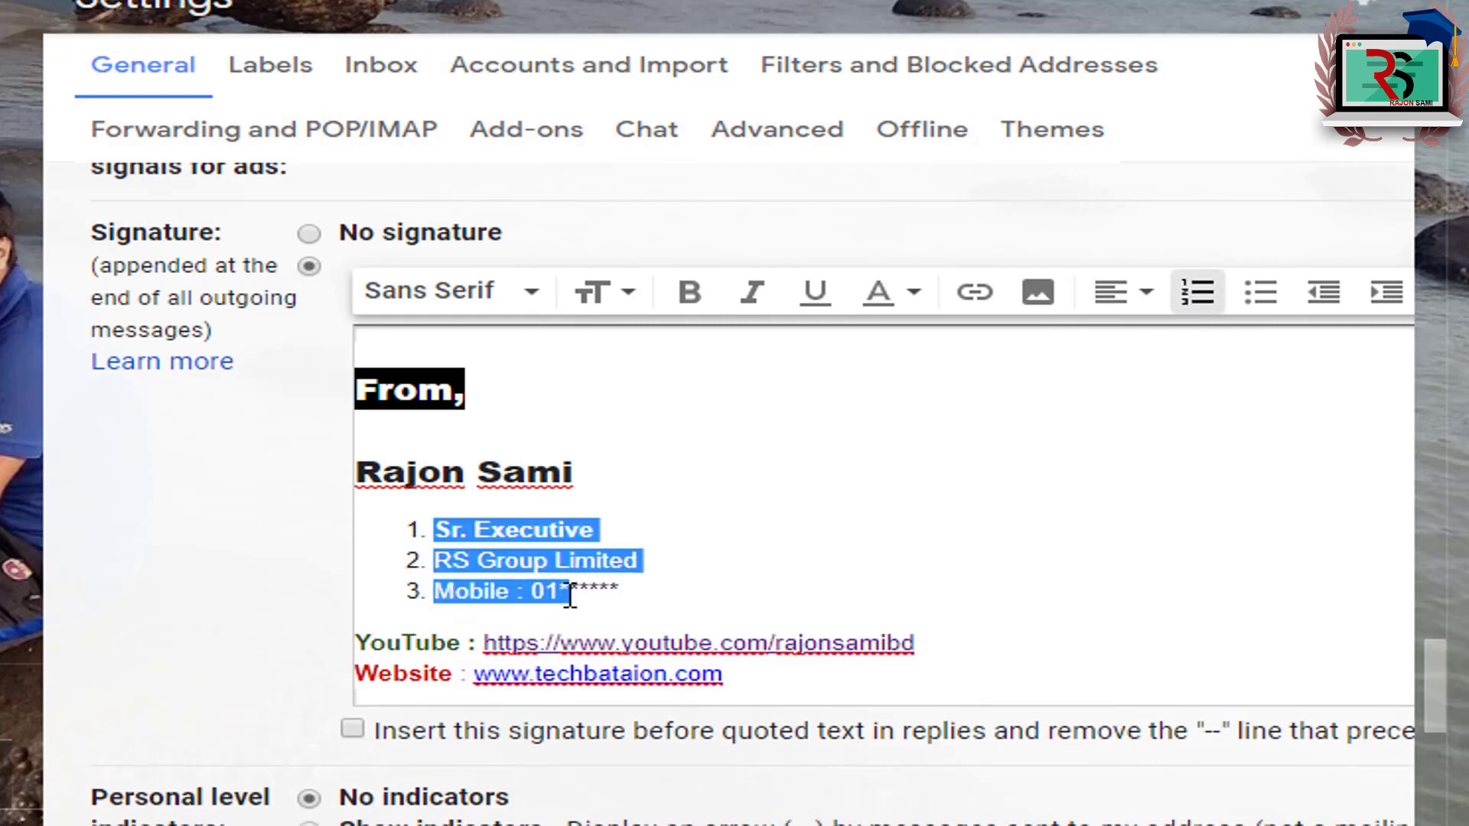
pyautogui.click(1196, 297)
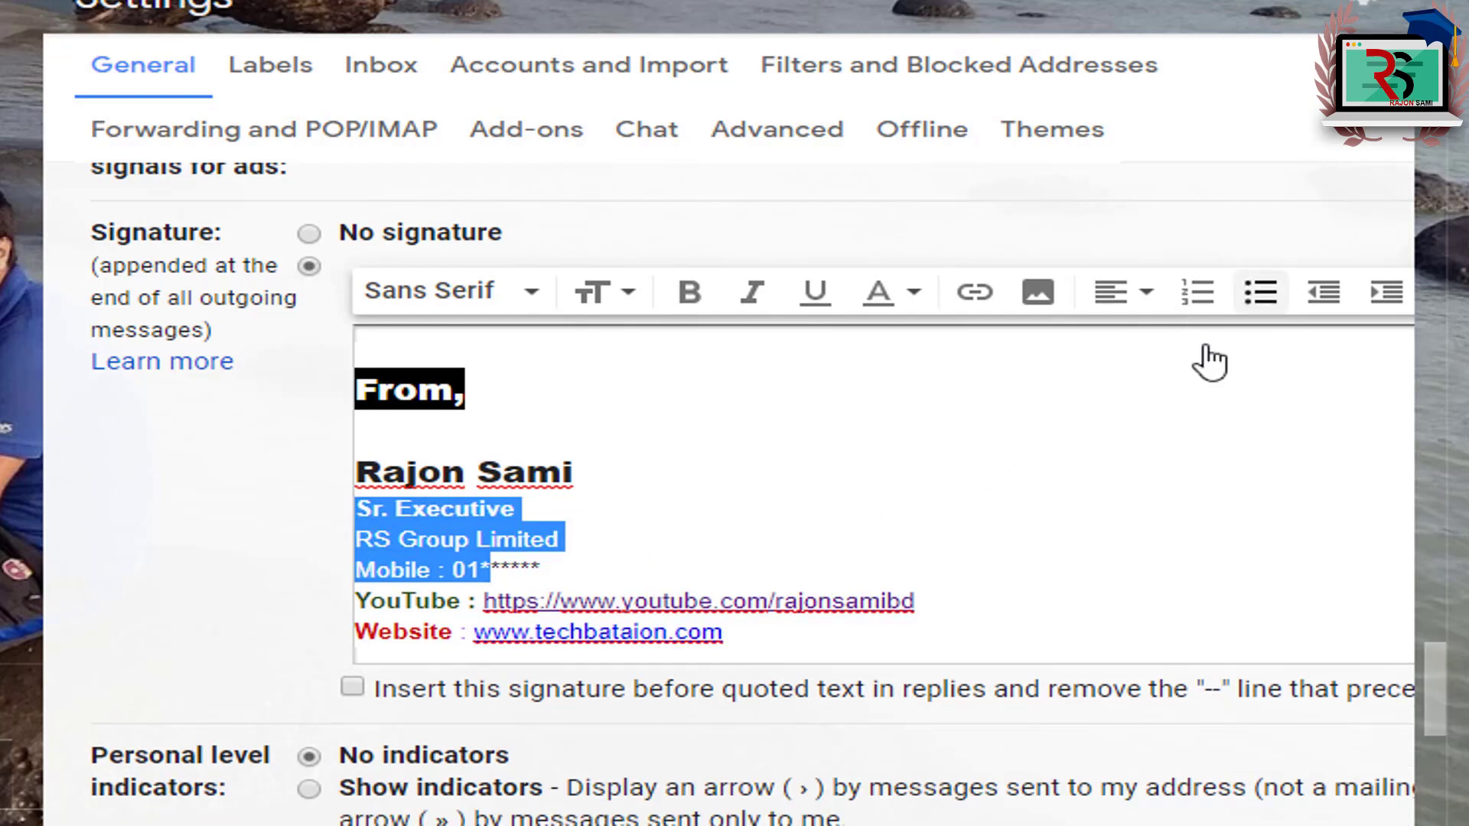
pyautogui.click(1261, 294)
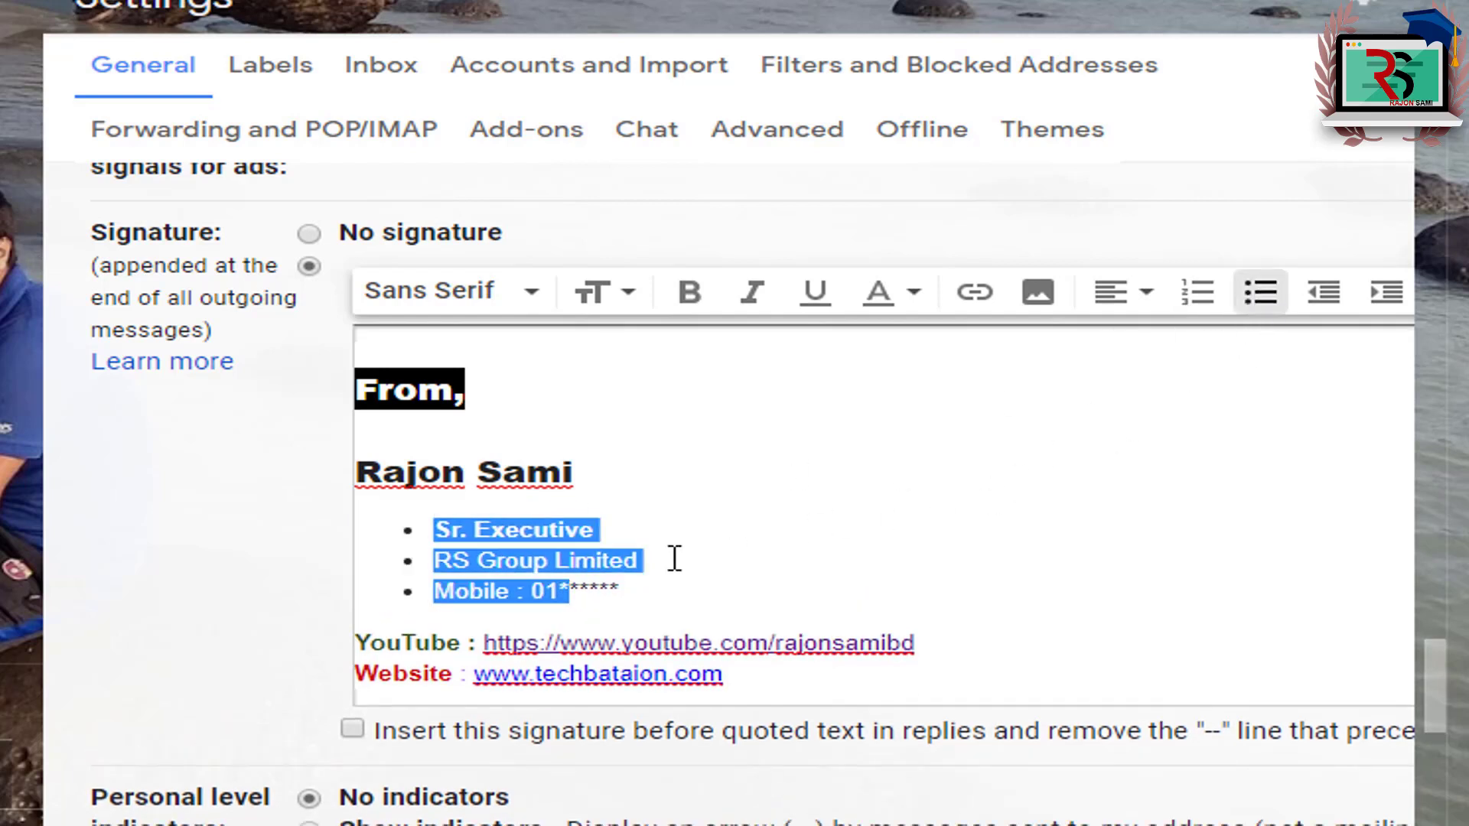
pyautogui.click(672, 557)
pyautogui.moveTo(434, 530); pyautogui.dragTo(551, 589)
pyautogui.click(1254, 306)
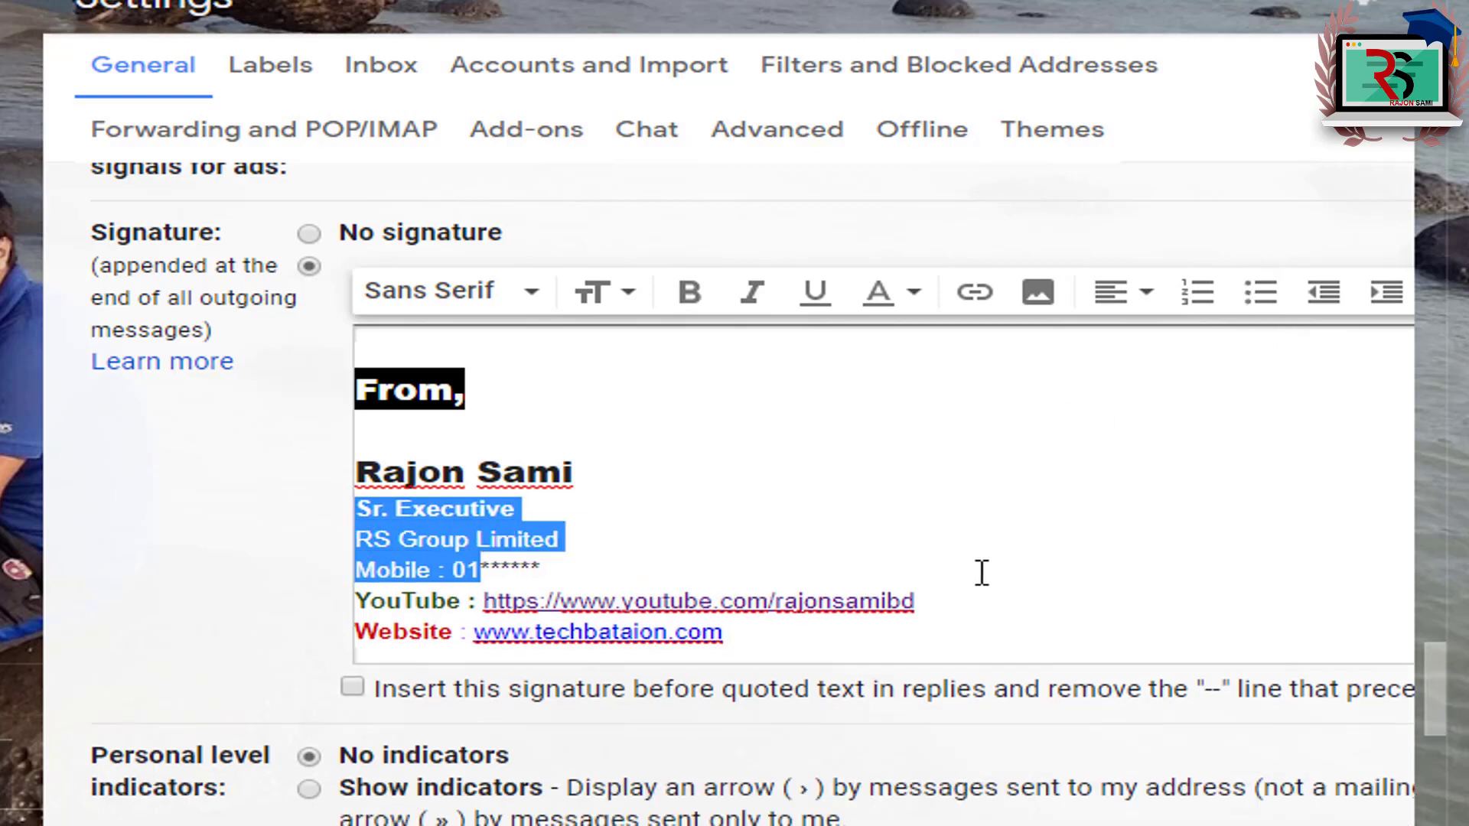
pyautogui.click(441, 507)
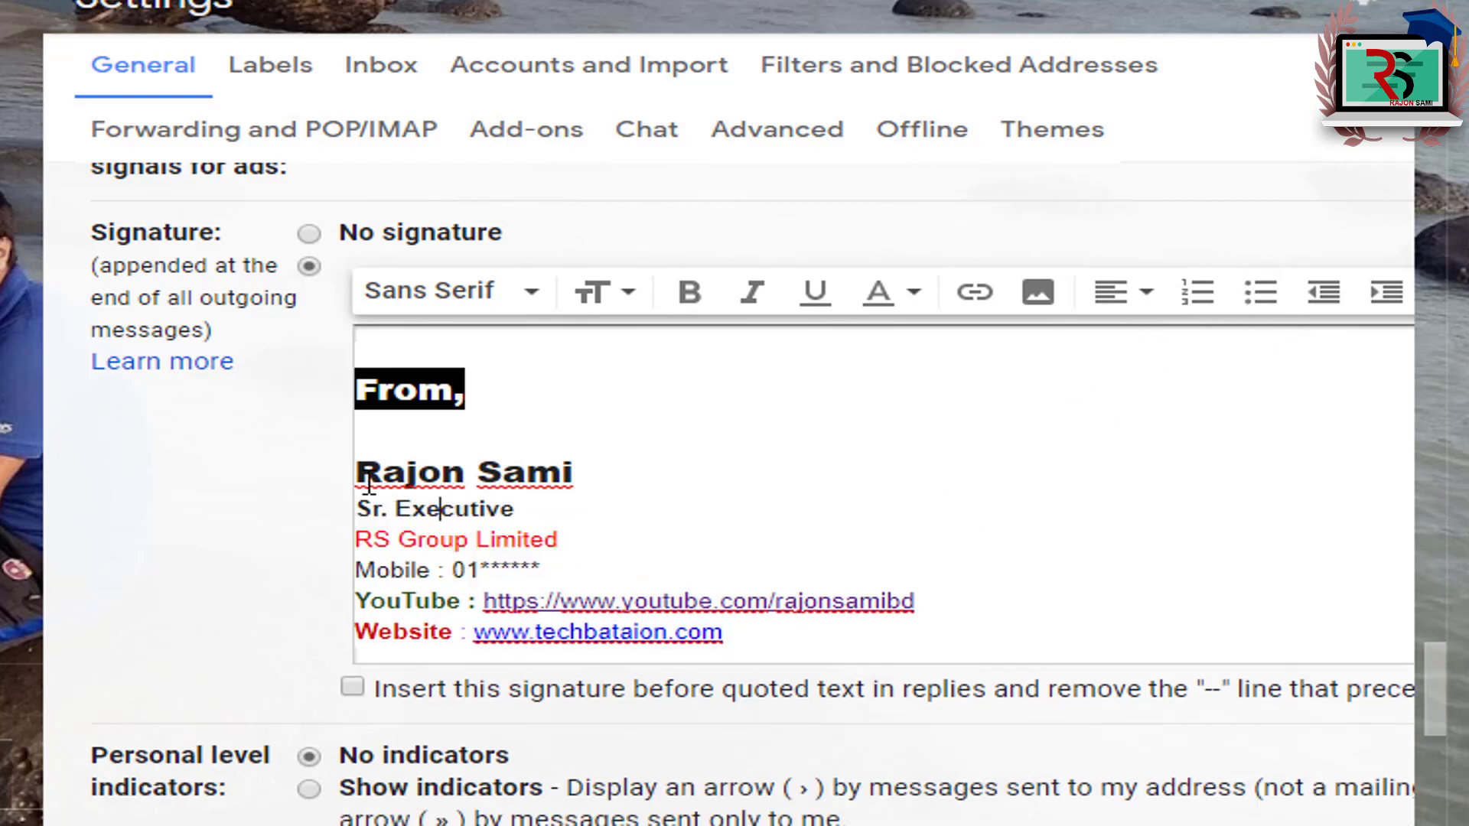
pyautogui.click(358, 512)
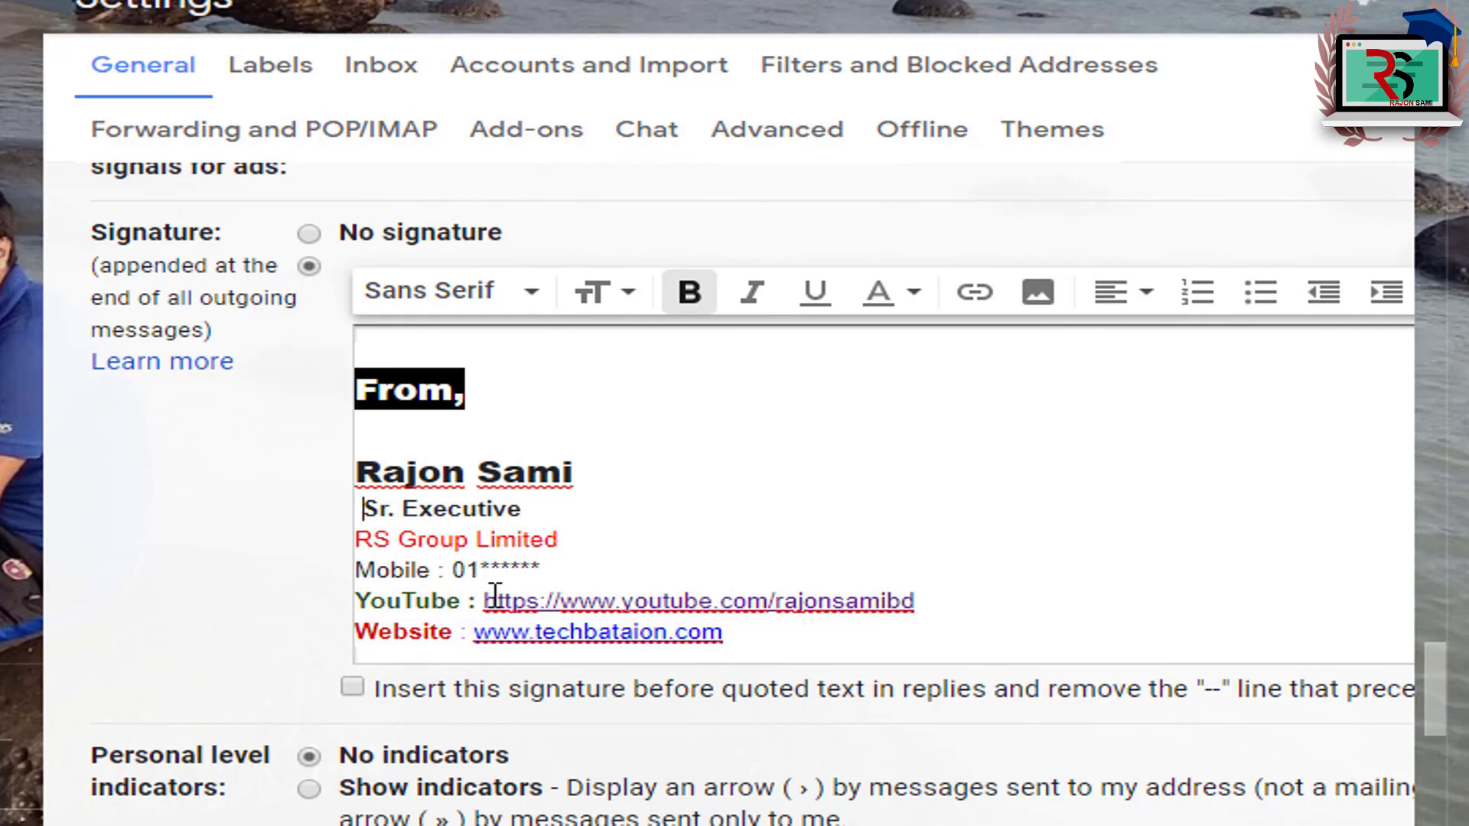
pyautogui.press('BackSpace')
pyautogui.press('BackSpace')
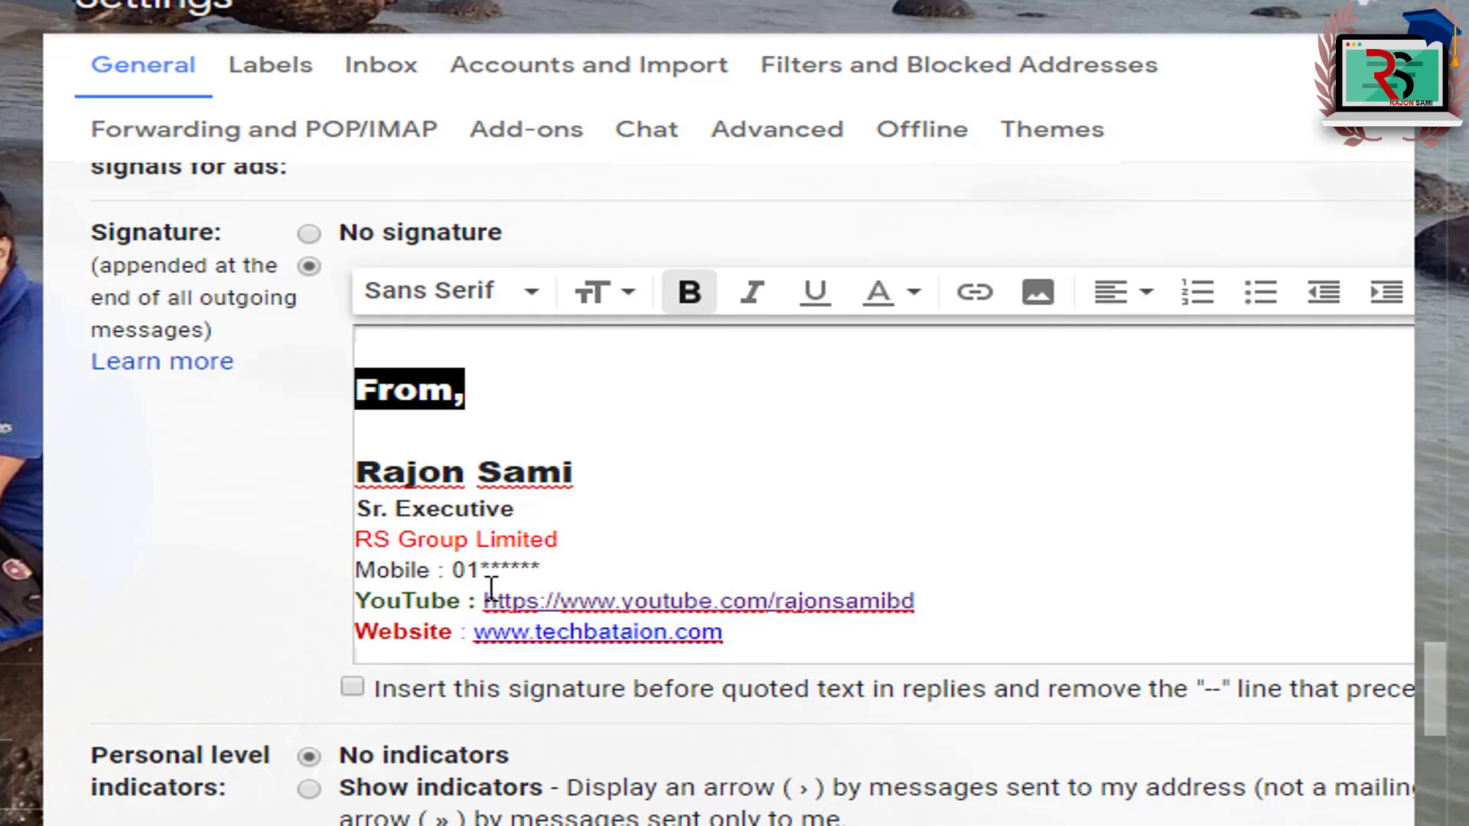
pyautogui.click(1386, 295)
pyautogui.click(1396, 310)
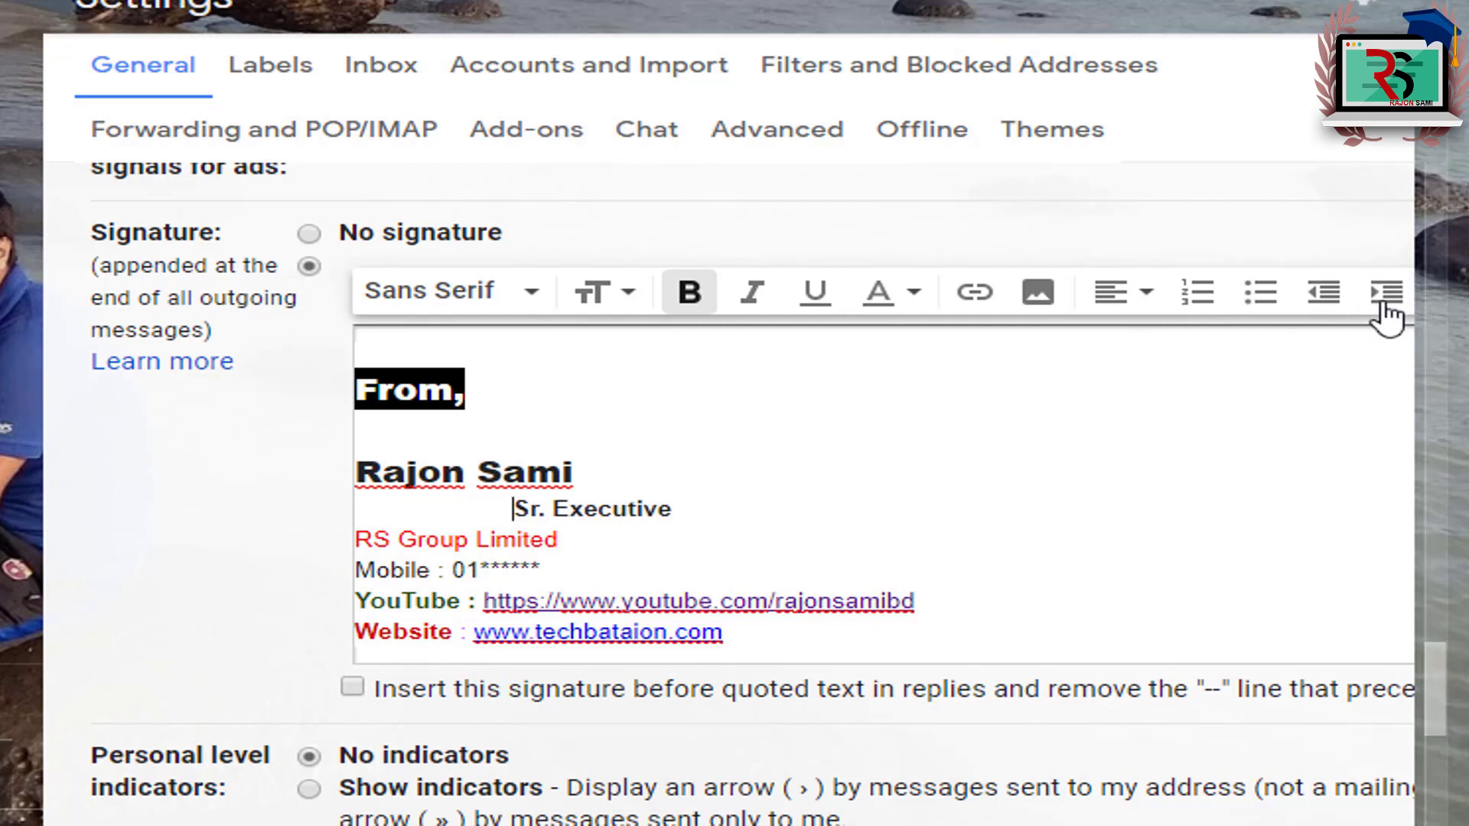
pyautogui.click(1386, 314)
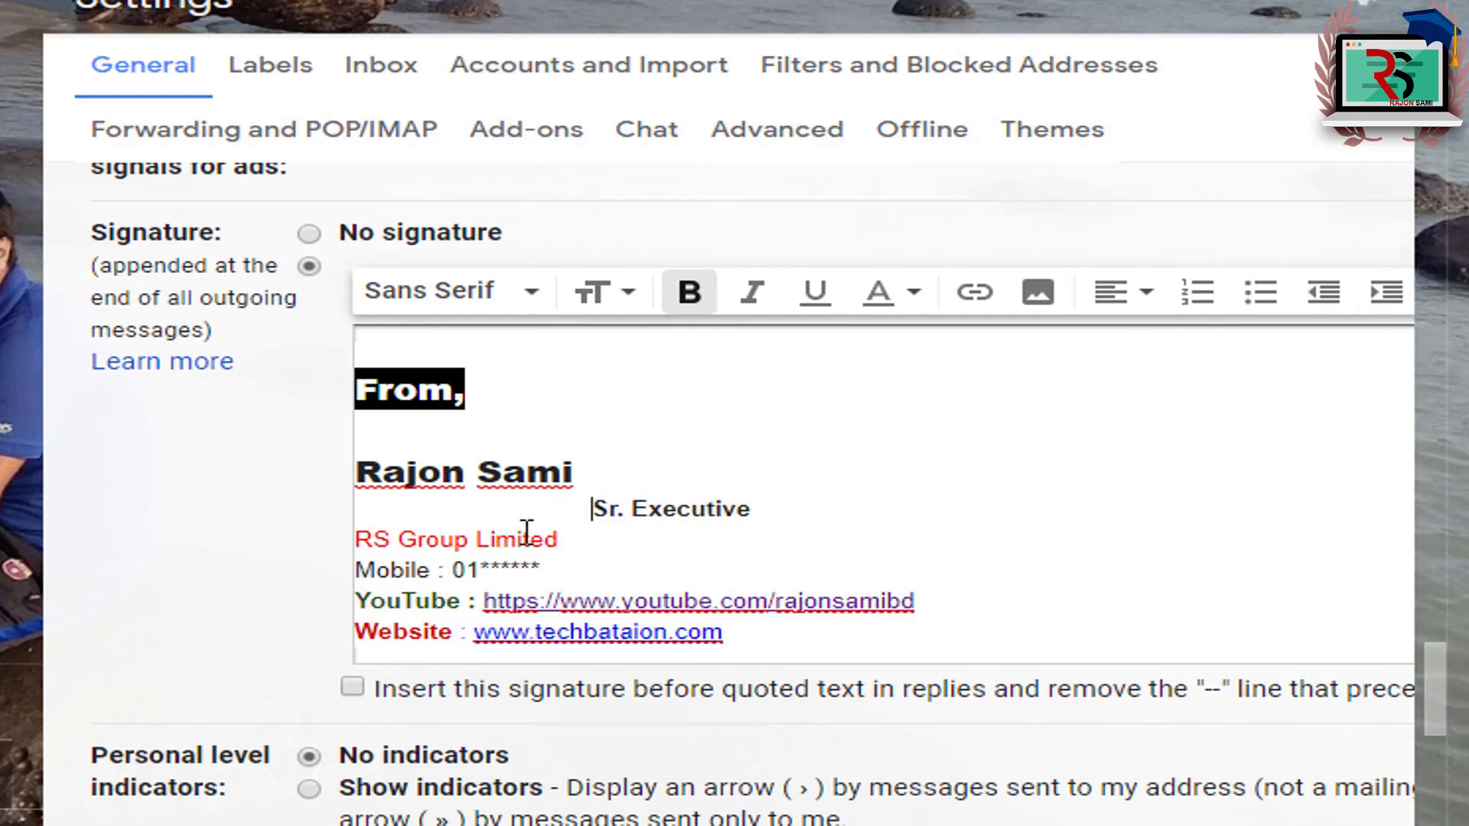
pyautogui.click(1322, 298)
pyautogui.click(1322, 298)
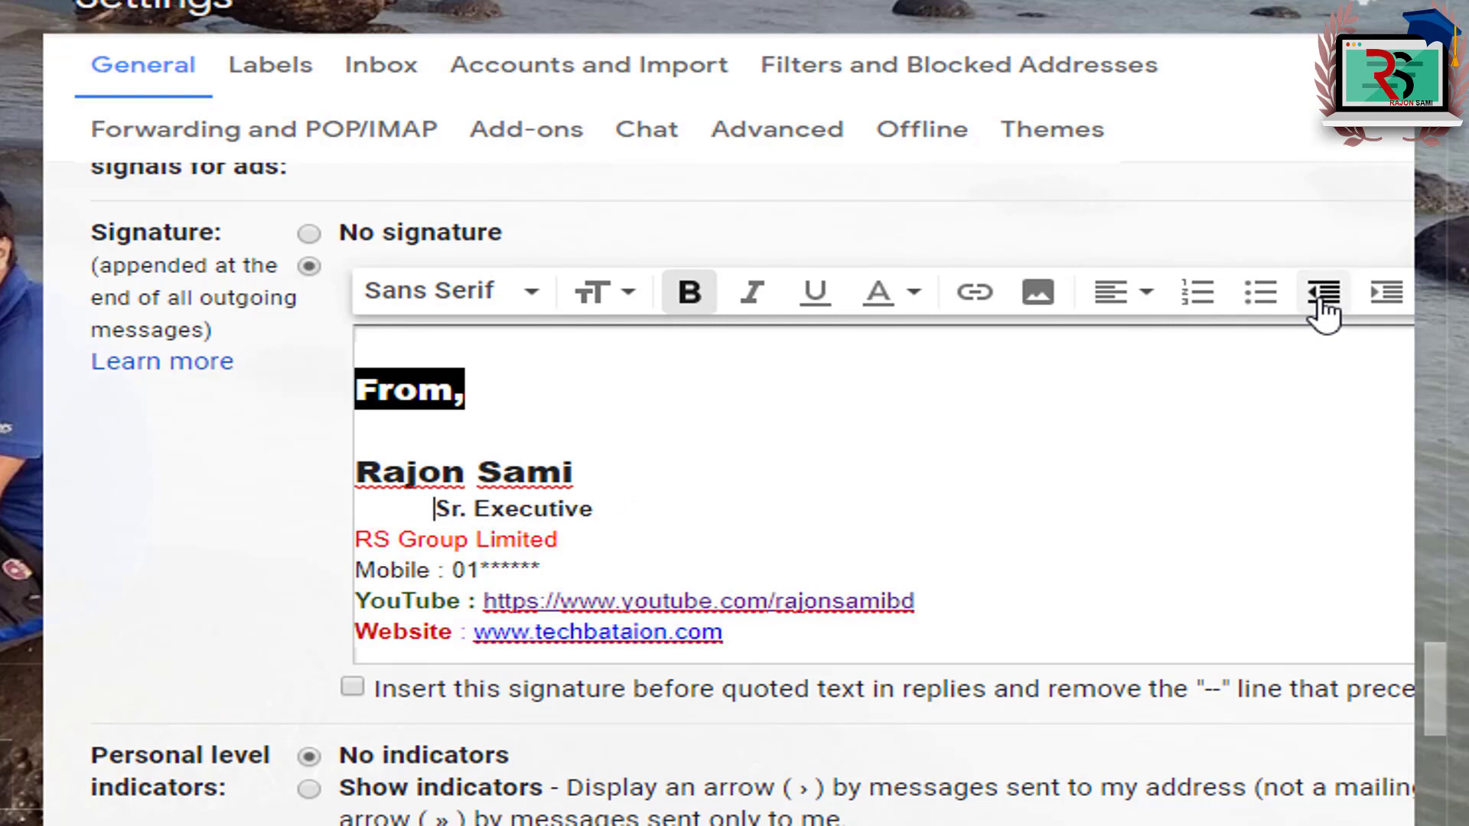
pyautogui.click(1322, 299)
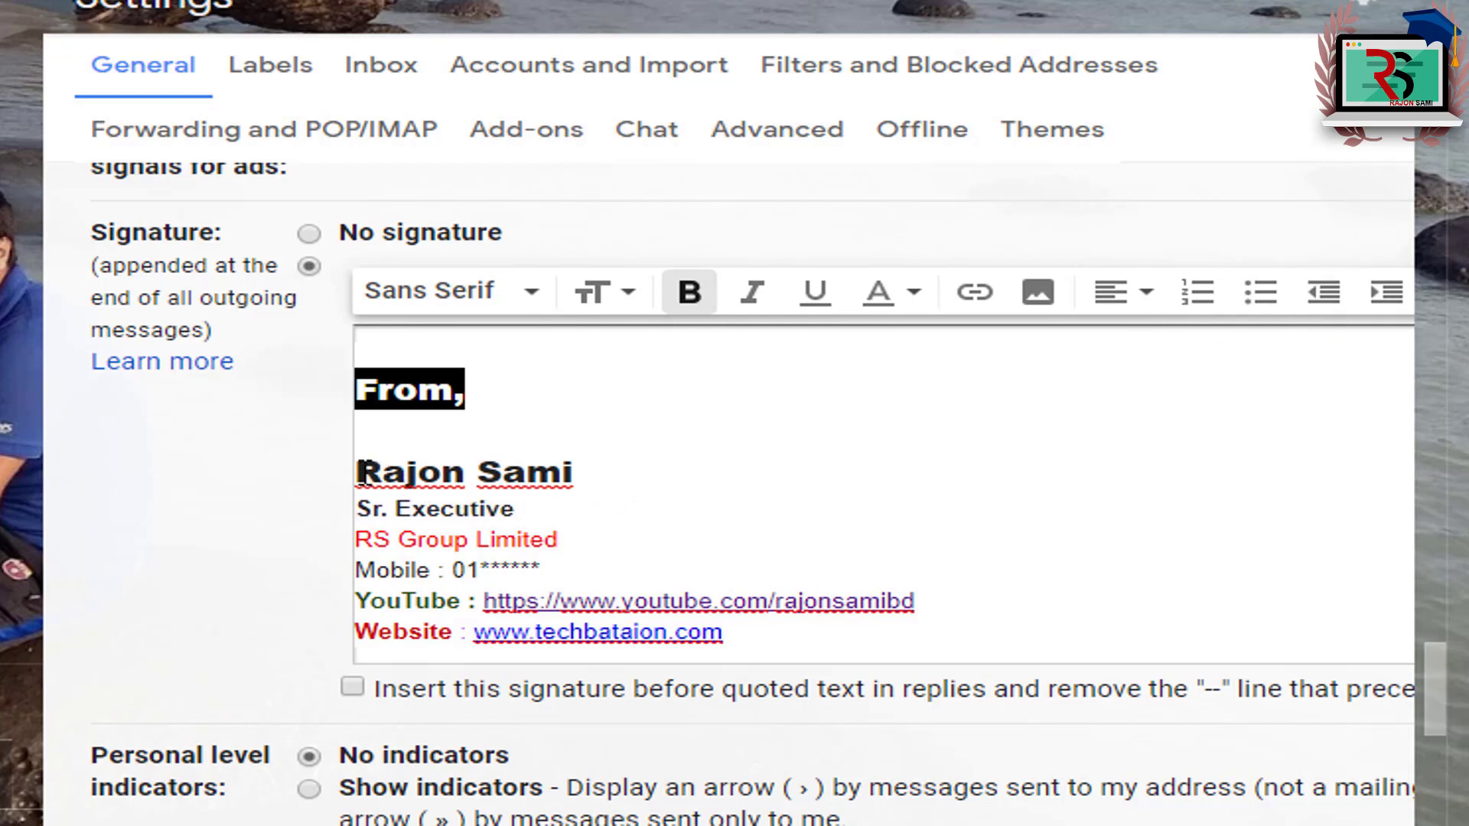
# Step: Indent the name-to-Website lines one step, then indent the "From," line to match
pyautogui.moveTo(365, 482)
pyautogui.mouseDown()
pyautogui.moveTo(367, 566)
pyautogui.moveTo(407, 630)
pyautogui.mouseUp()
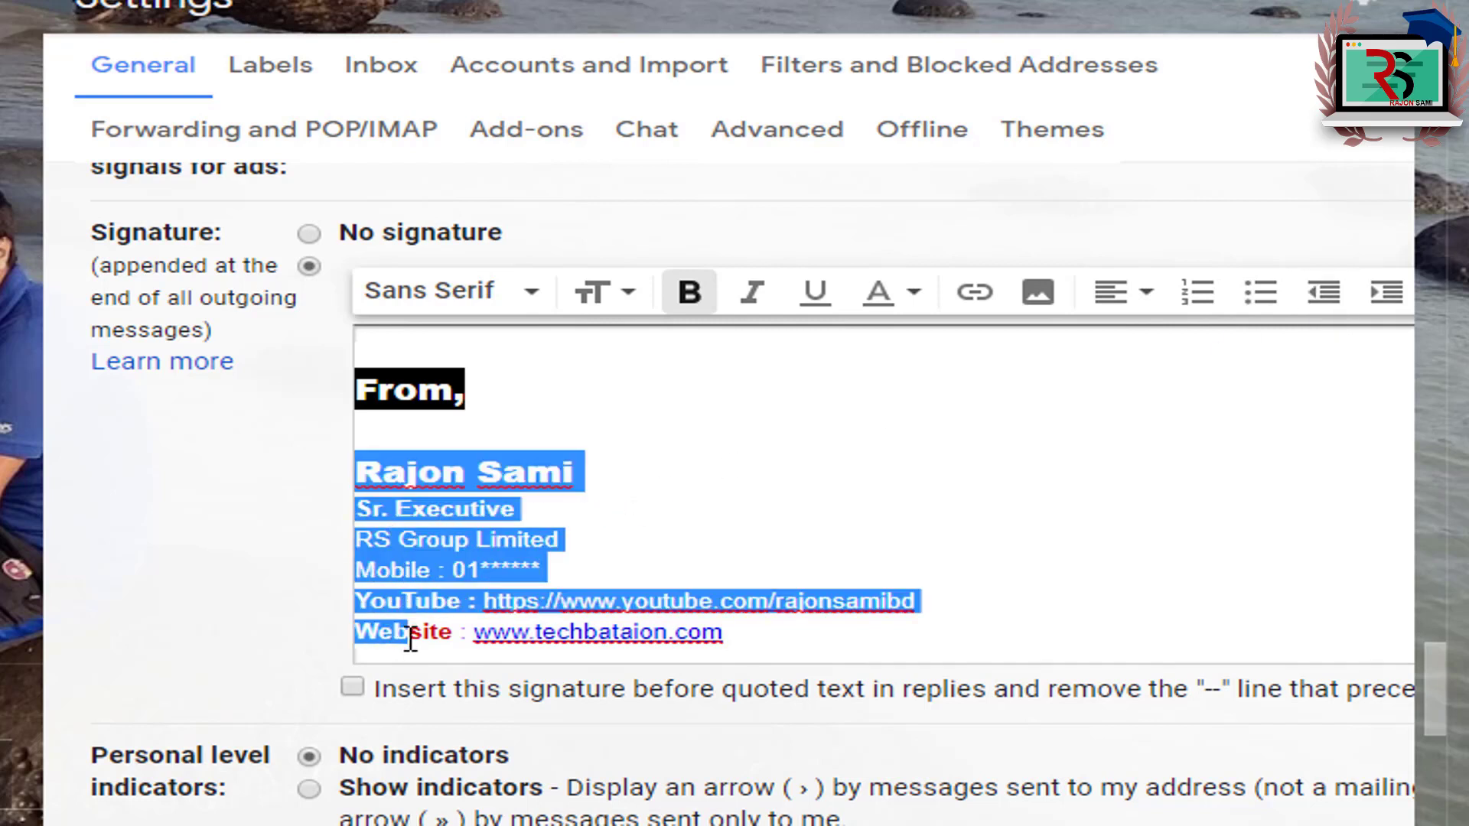
pyautogui.click(1387, 294)
pyautogui.click(540, 511)
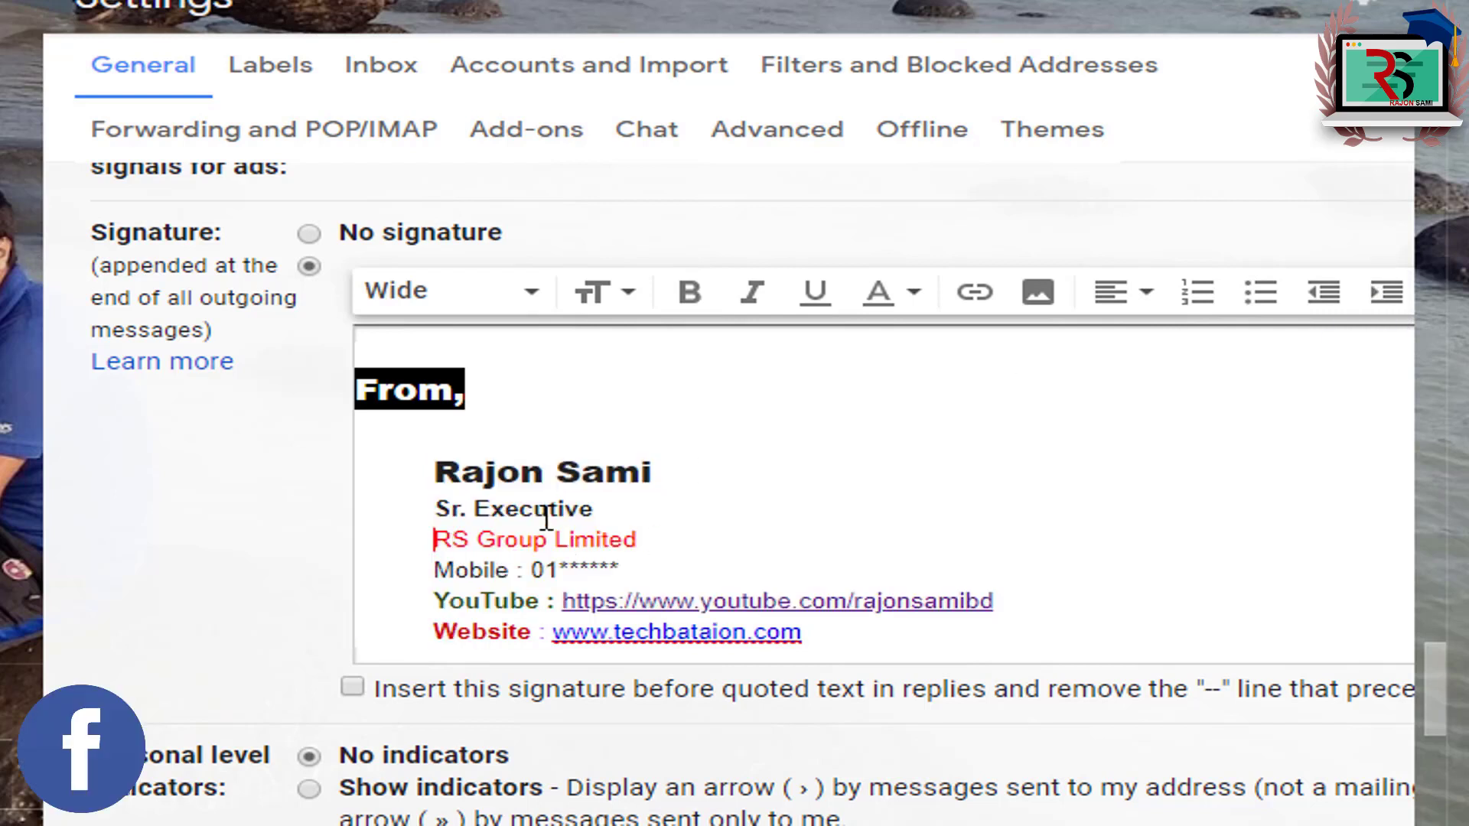
pyautogui.moveTo(538, 501); pyautogui.dragTo(558, 601)
pyautogui.click(557, 602)
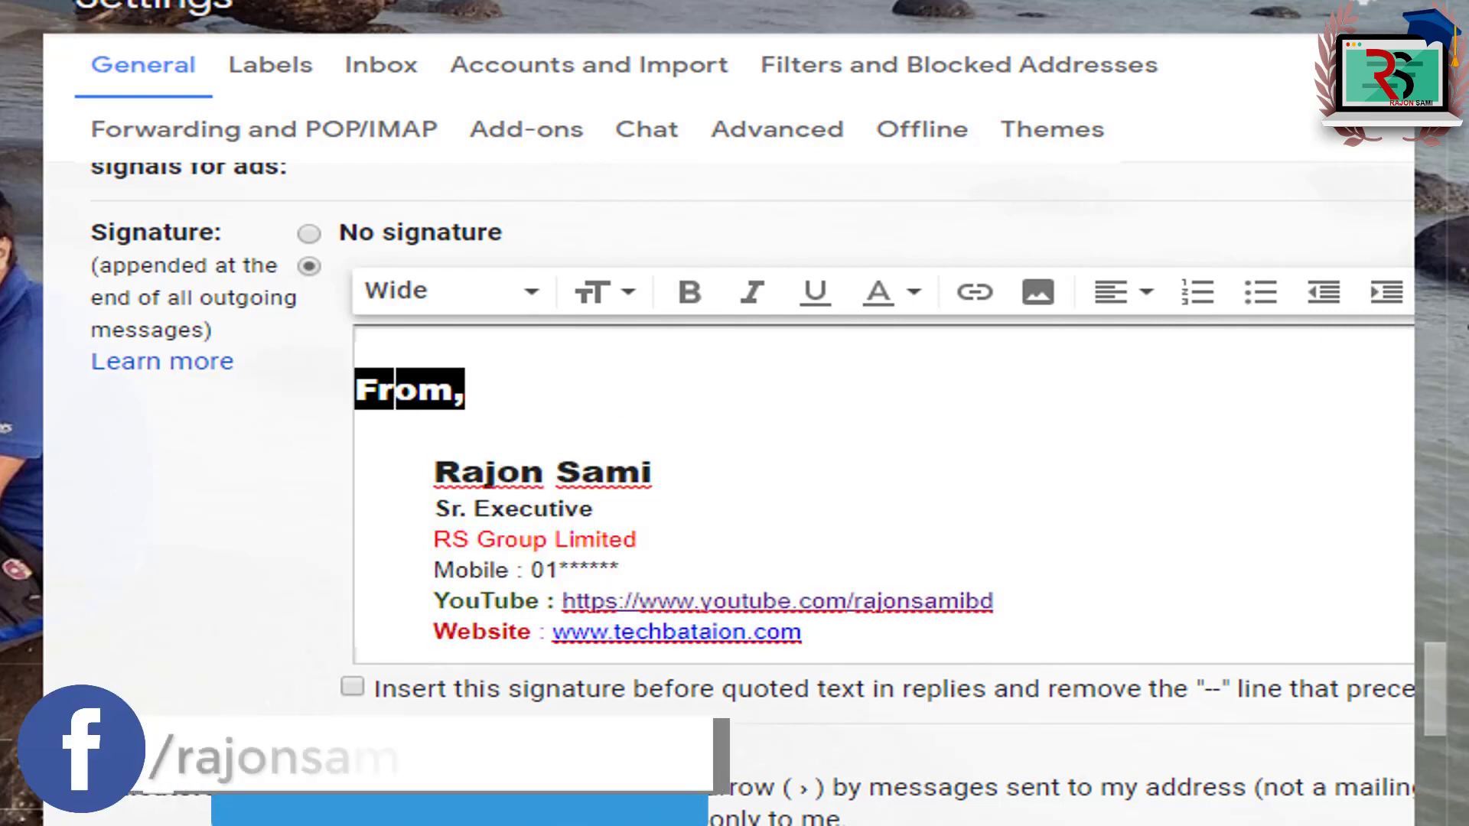
pyautogui.click(1392, 295)
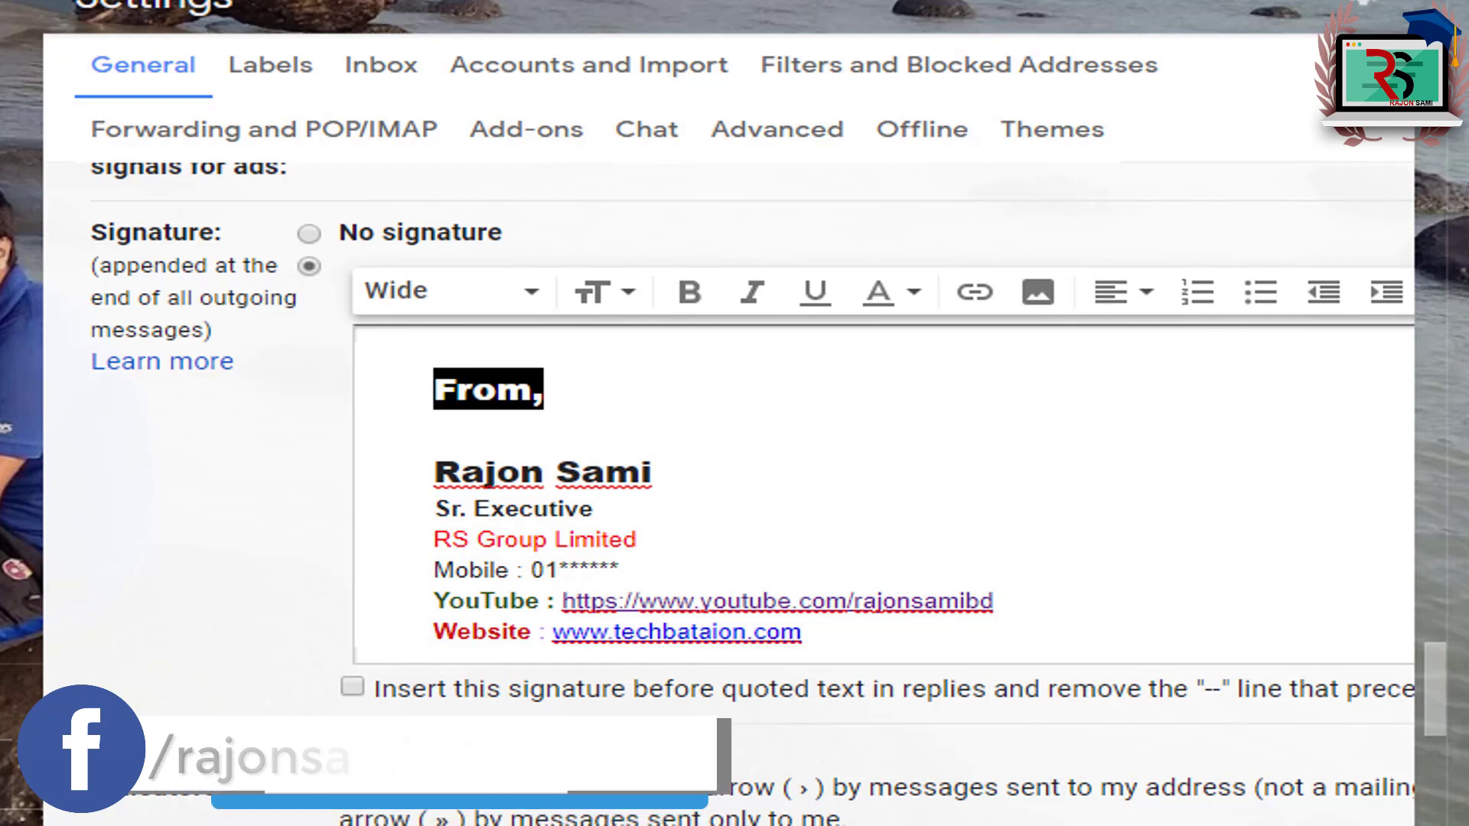
pyautogui.moveTo(1444, 678); pyautogui.dragTo(1434, 796)
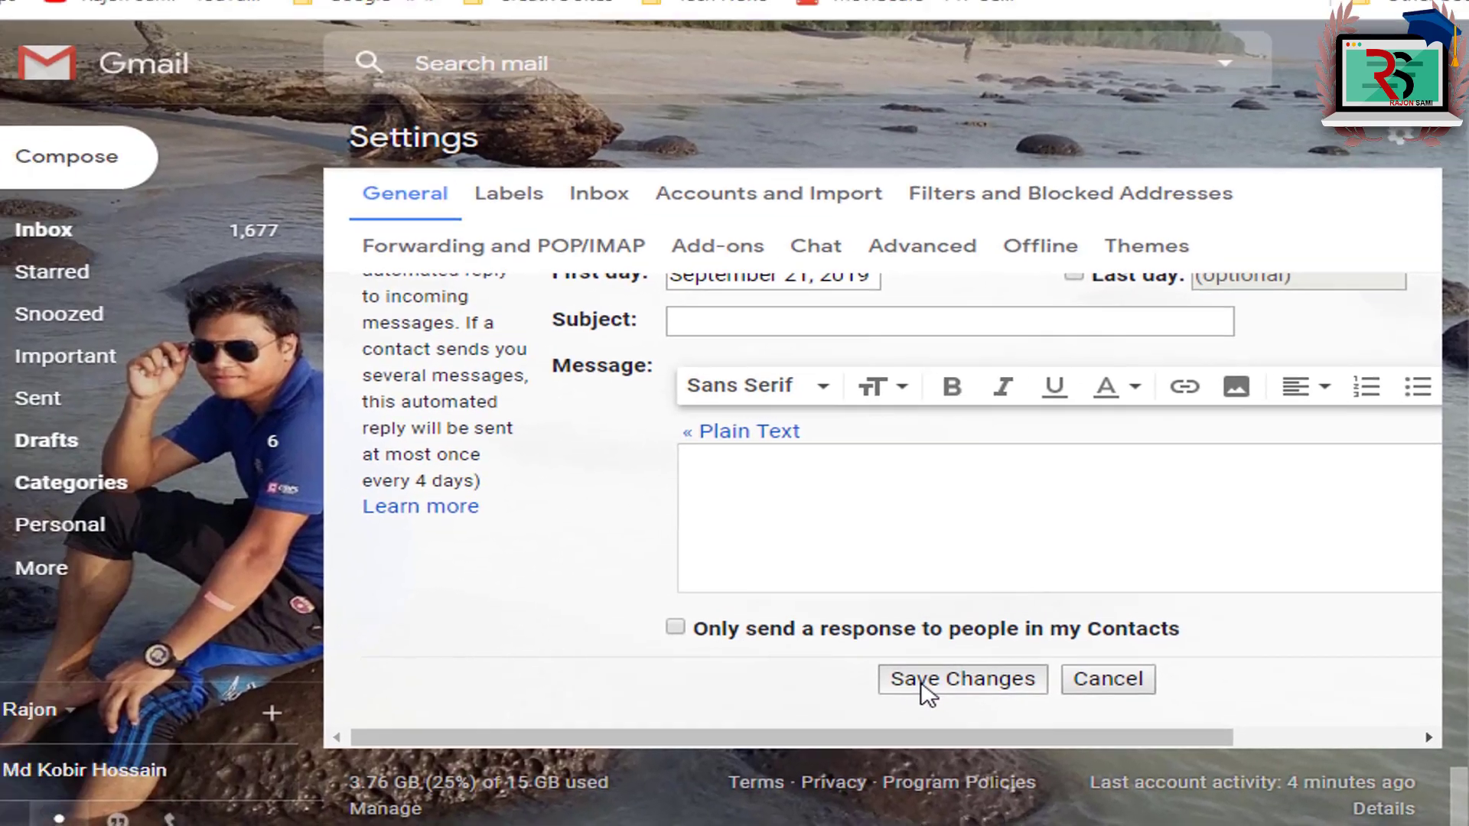
# Step: Save the edited signature with Save Changes and go back to the inbox
pyautogui.click(778, 673)
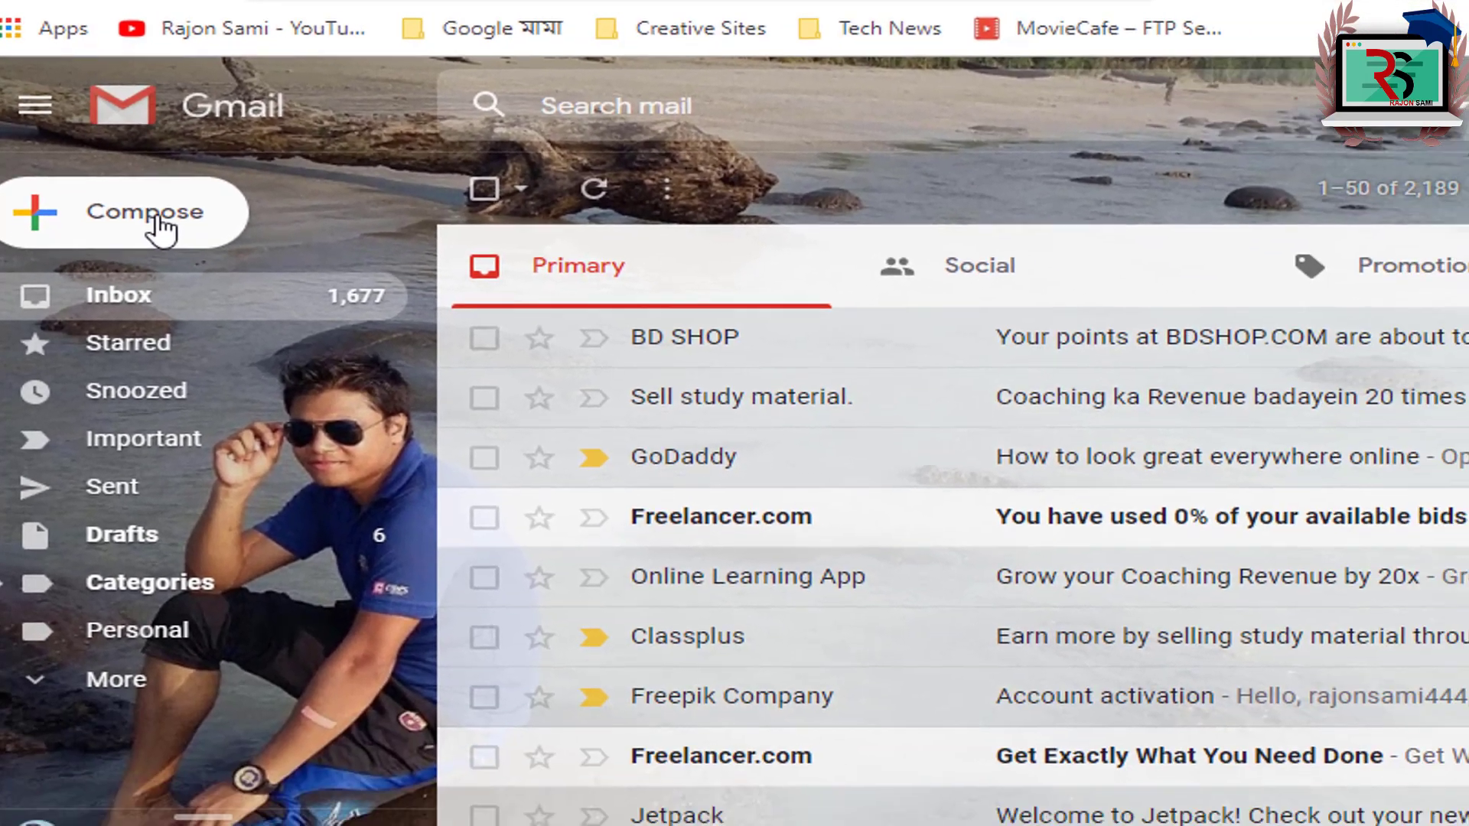
pyautogui.click(158, 218)
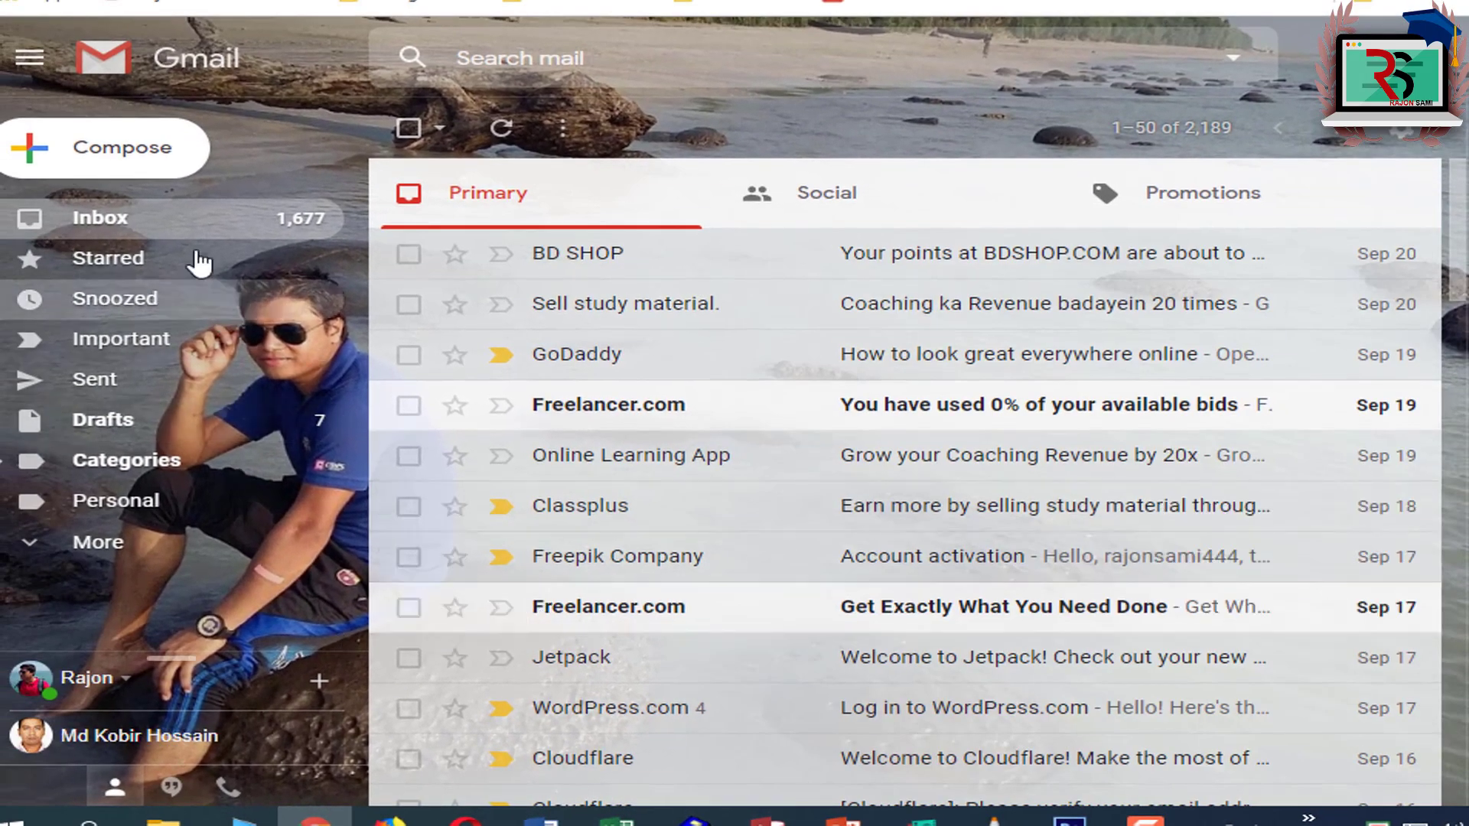
# Step: Start a new email to the suggested contact with subject 'Signature Test'
pyautogui.click(107, 161)
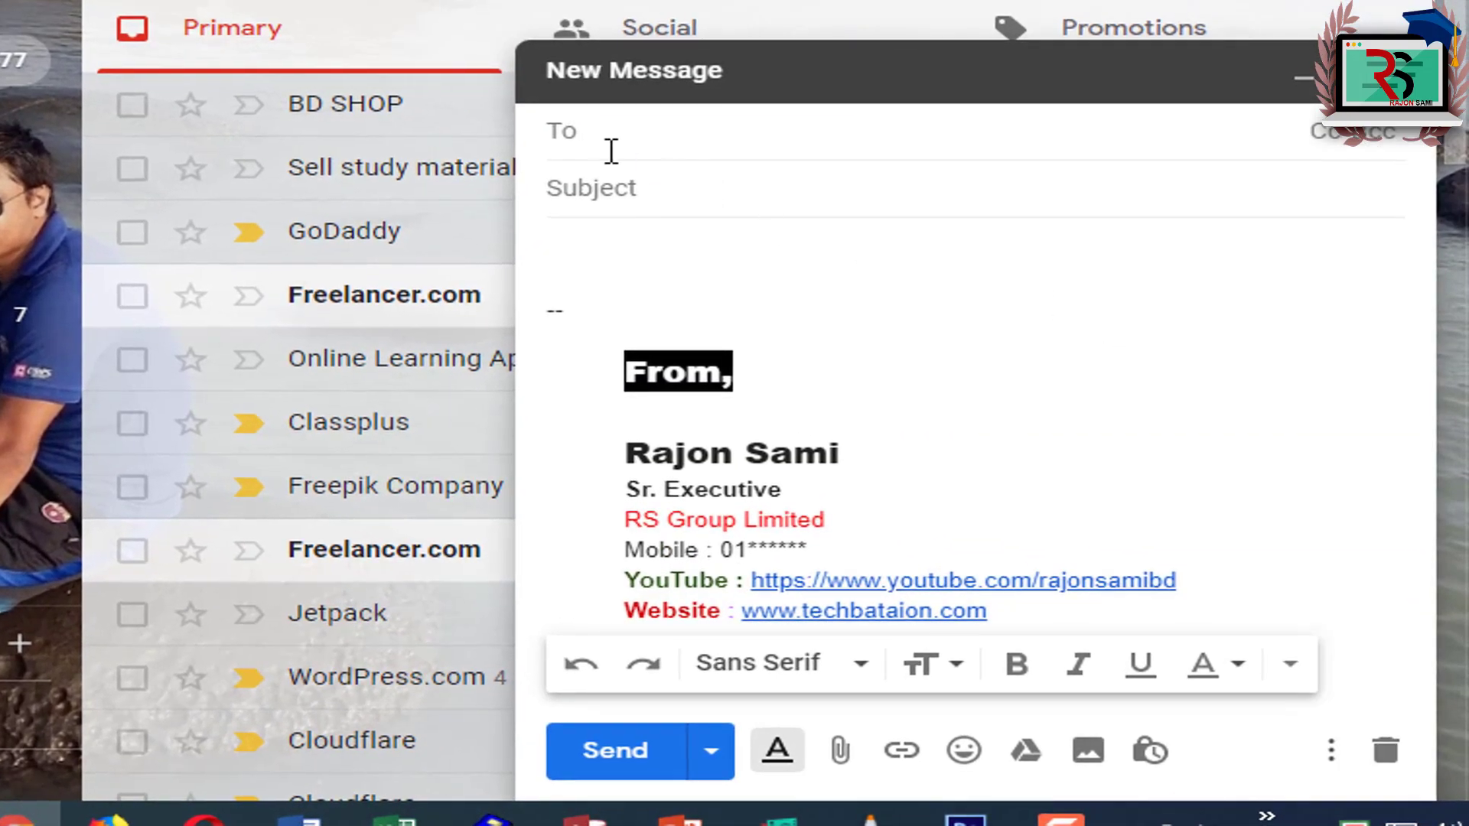
pyautogui.write('ra')
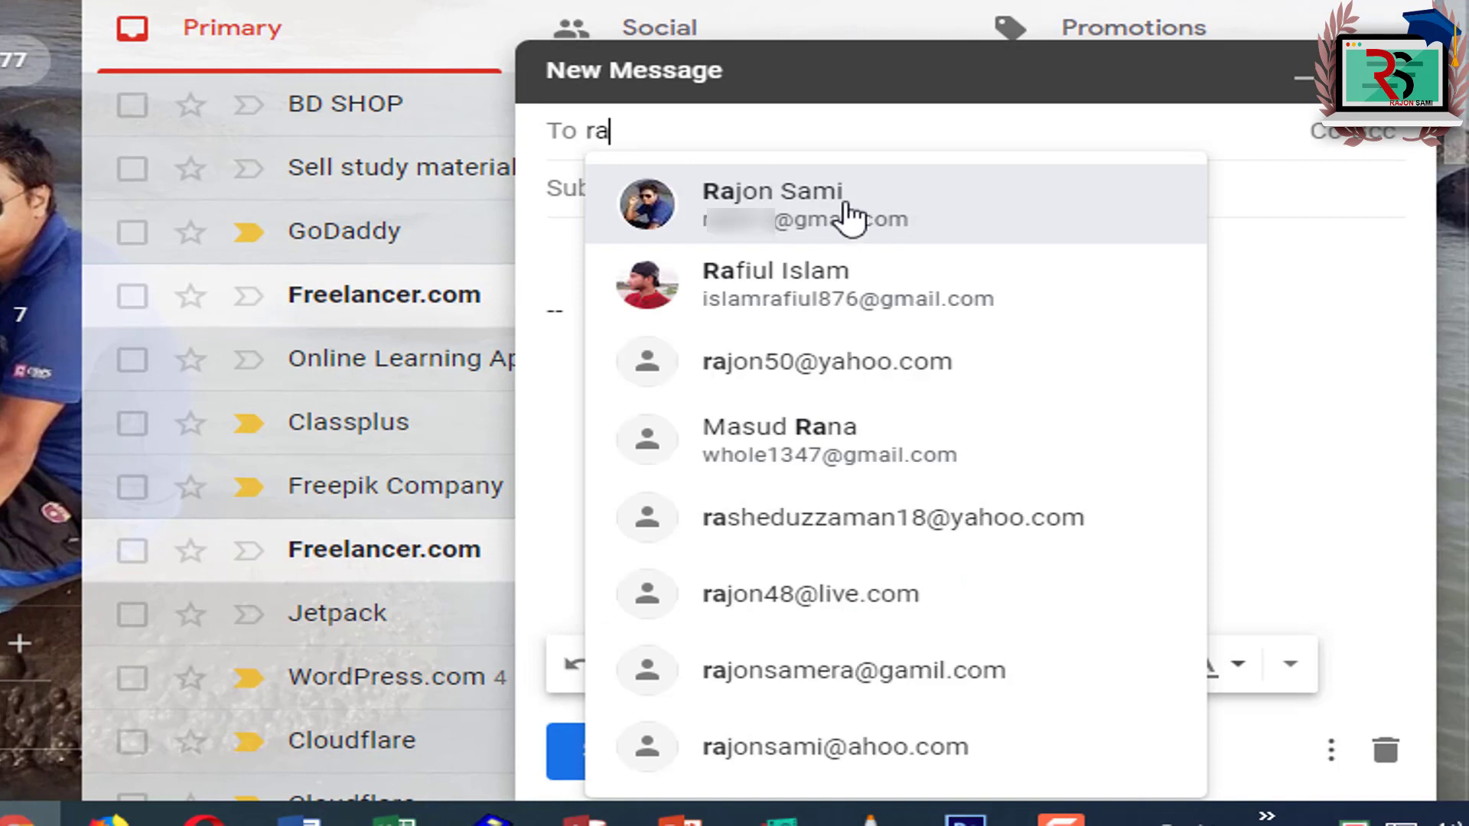
pyautogui.click(856, 218)
pyautogui.click(695, 197)
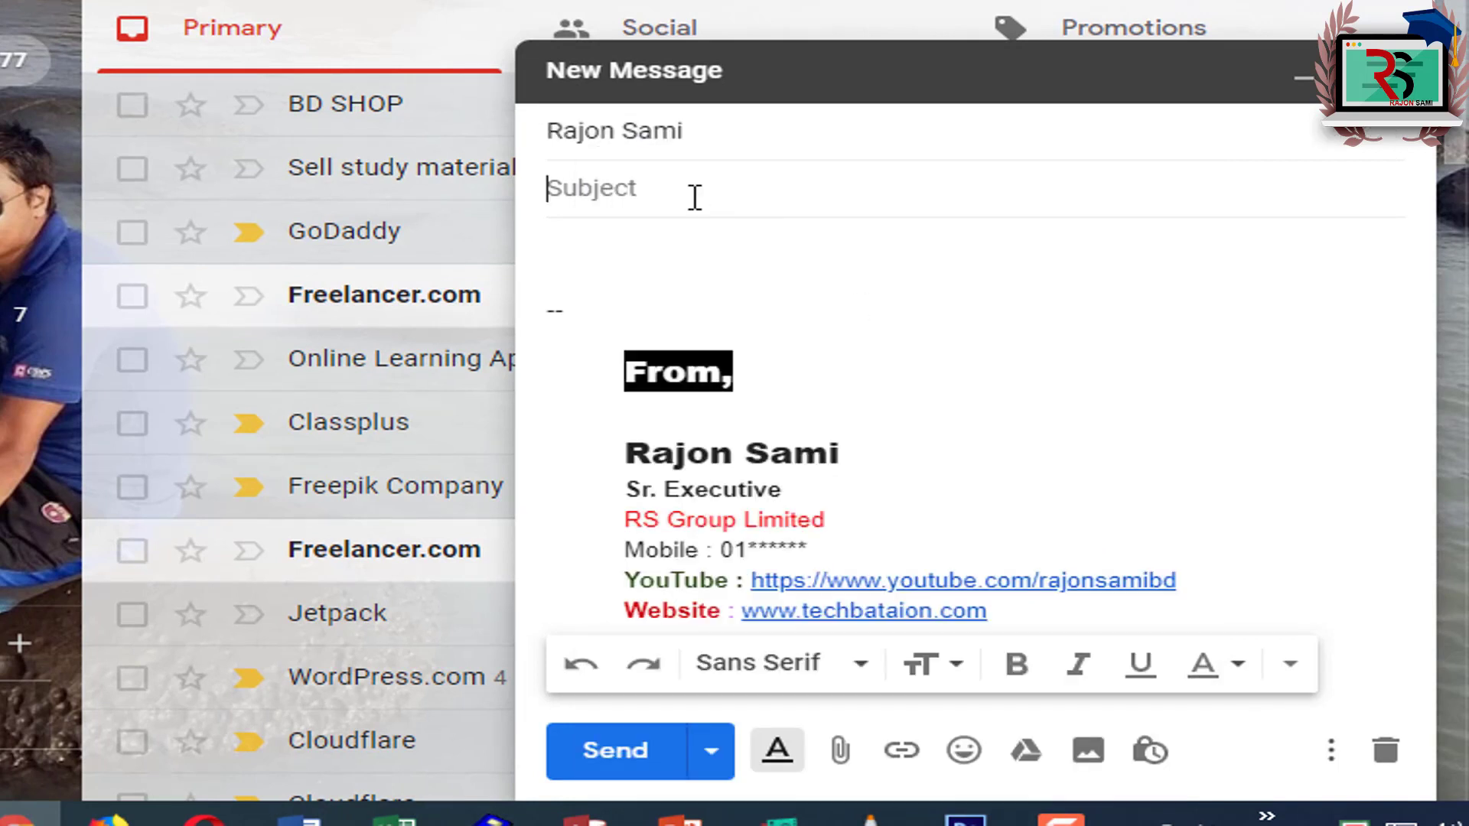
pyautogui.write('Signature Test')
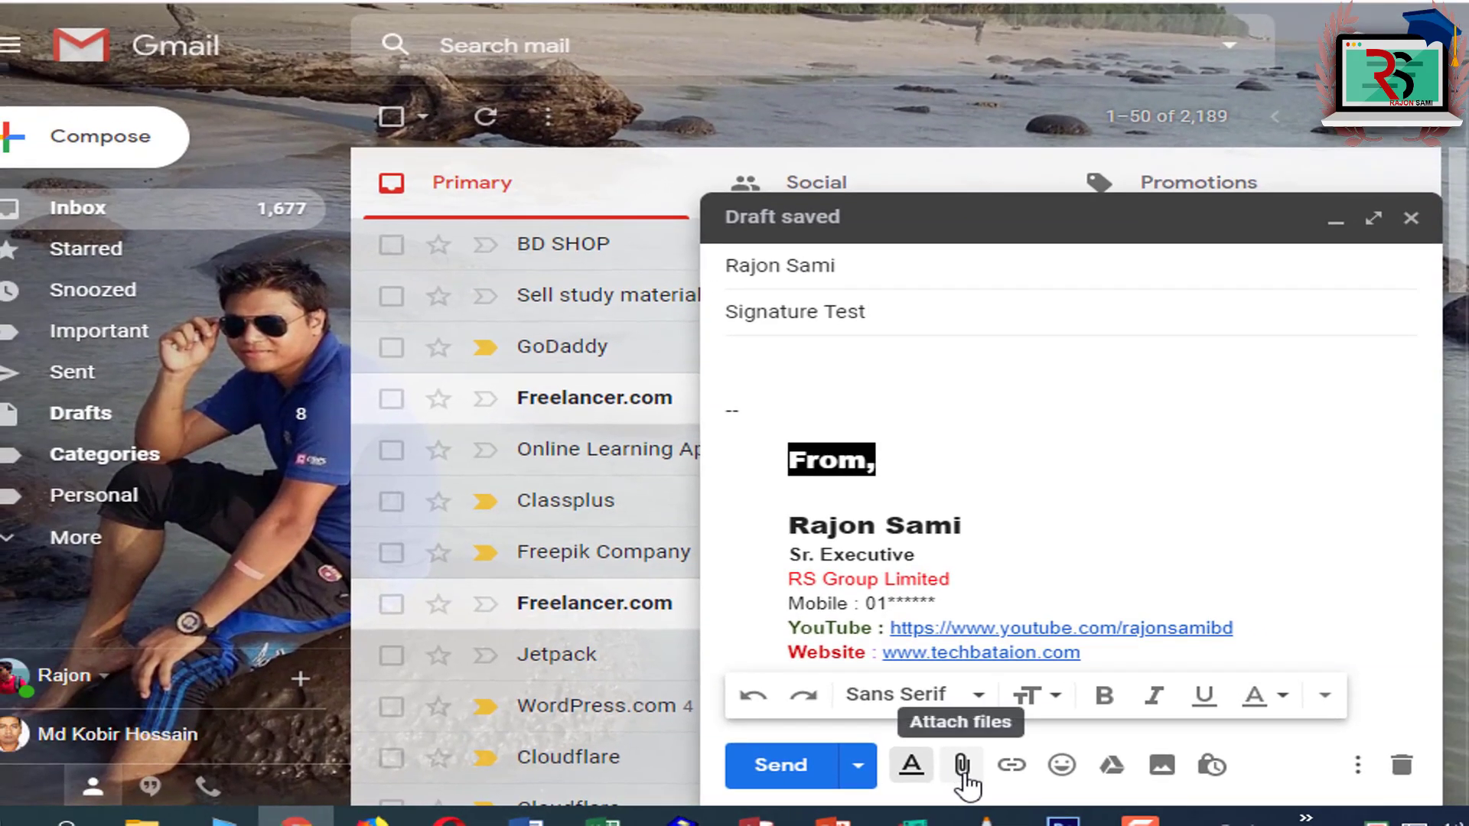
# Step: Attach the outdoor photo, send the email, and check the signature in a new message
pyautogui.click(962, 769)
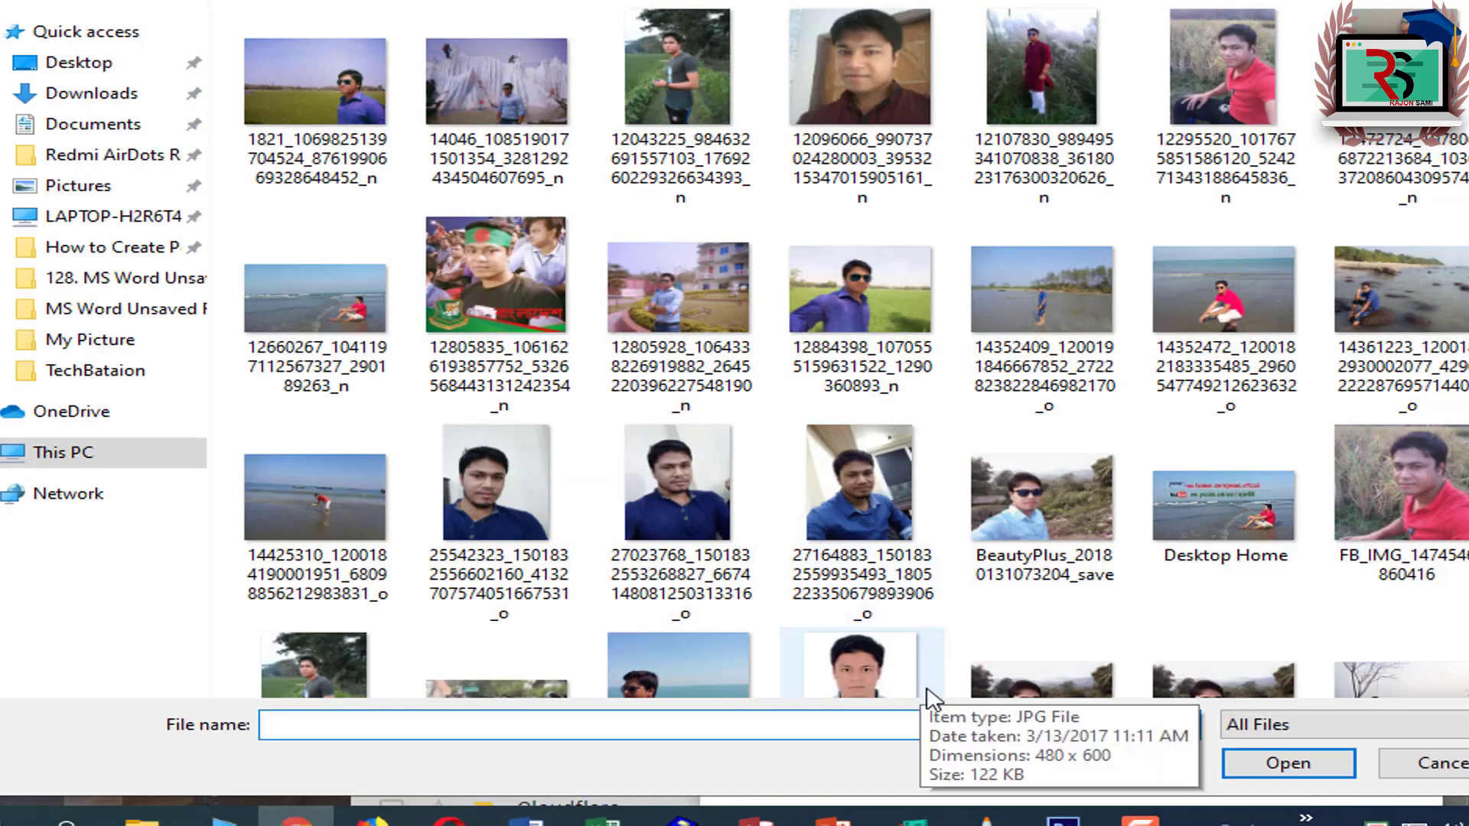
pyautogui.click(1041, 77)
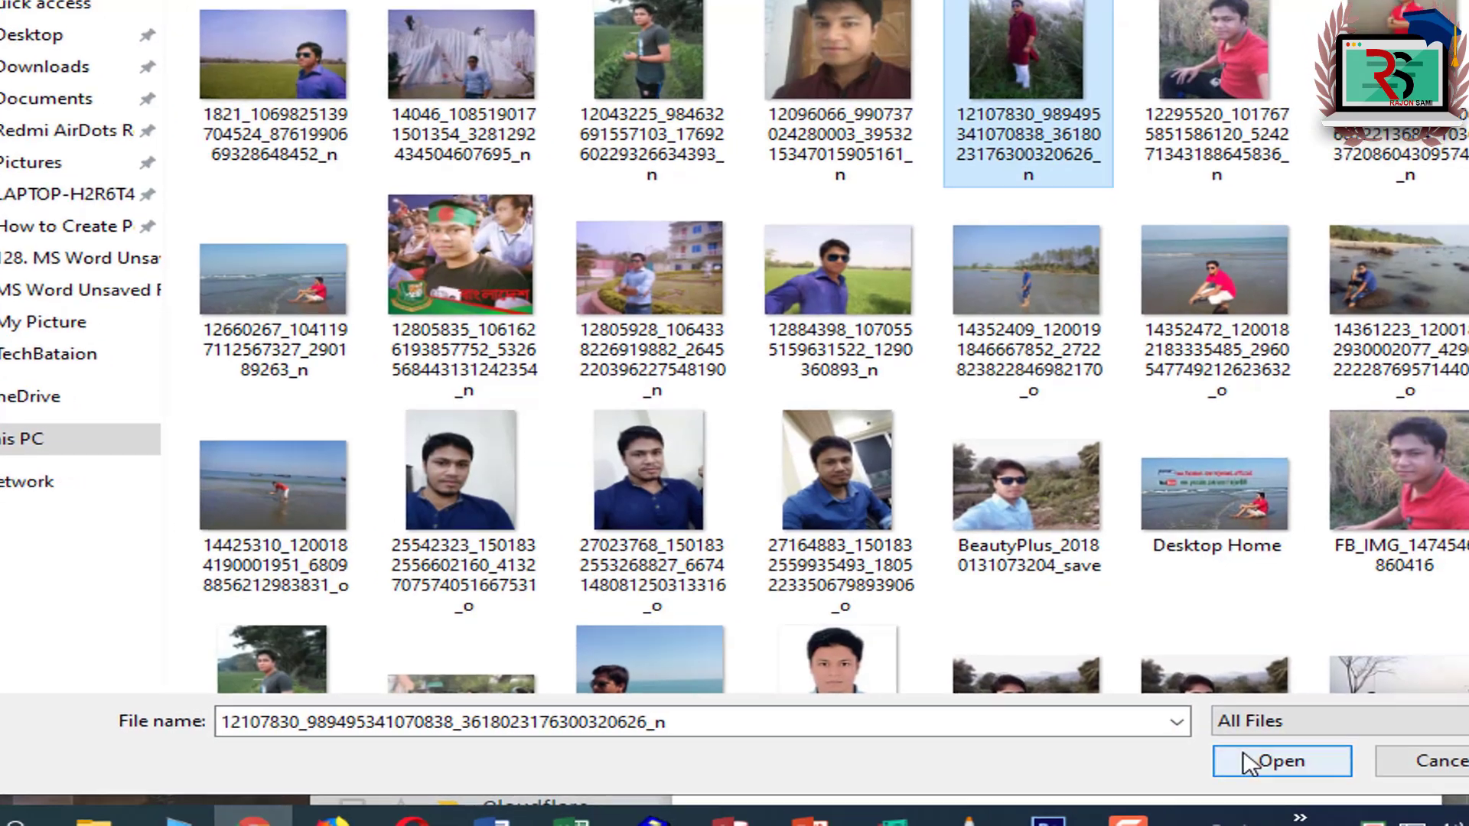
pyautogui.click(1281, 761)
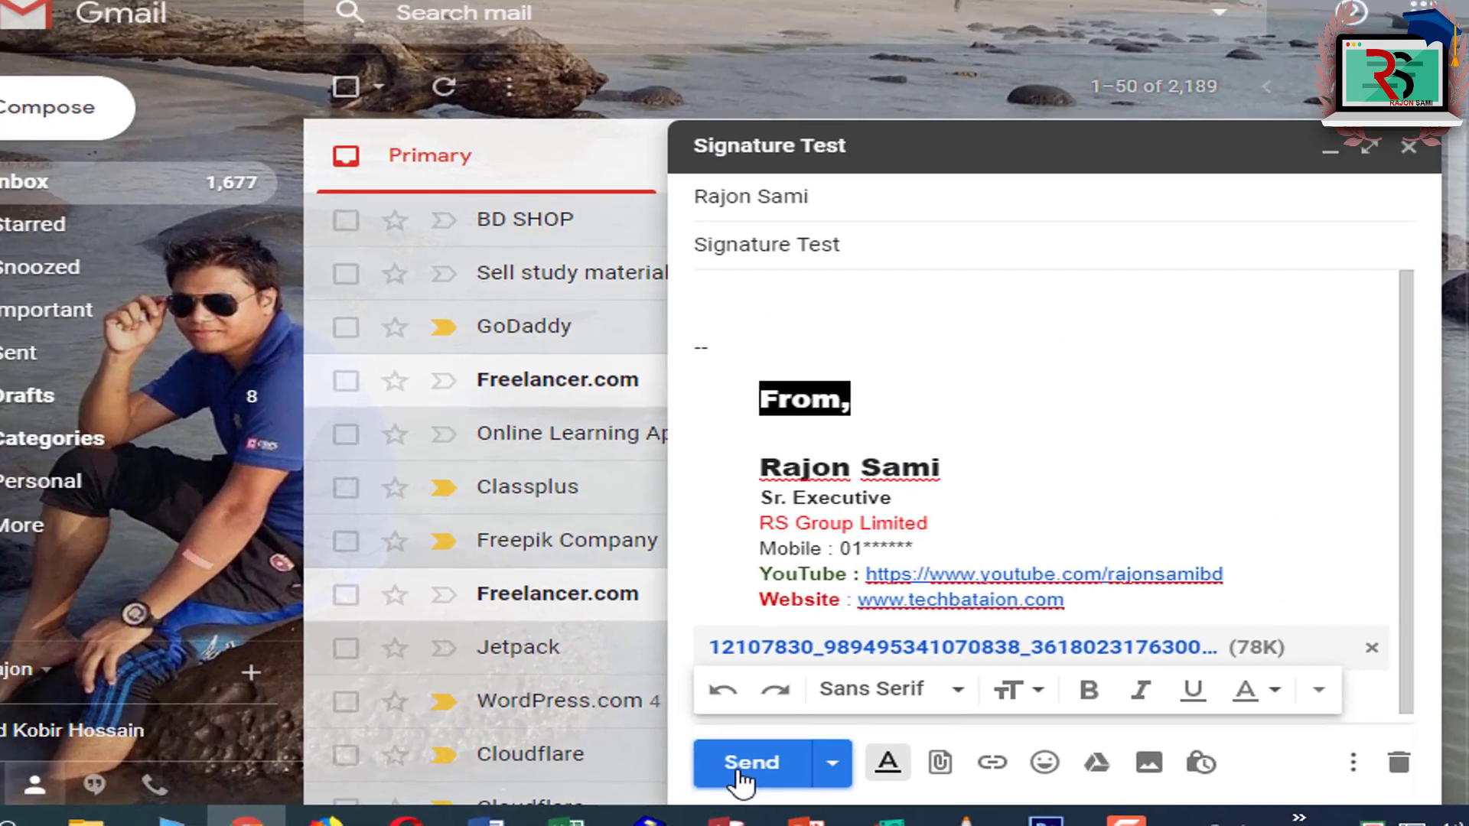
pyautogui.click(636, 757)
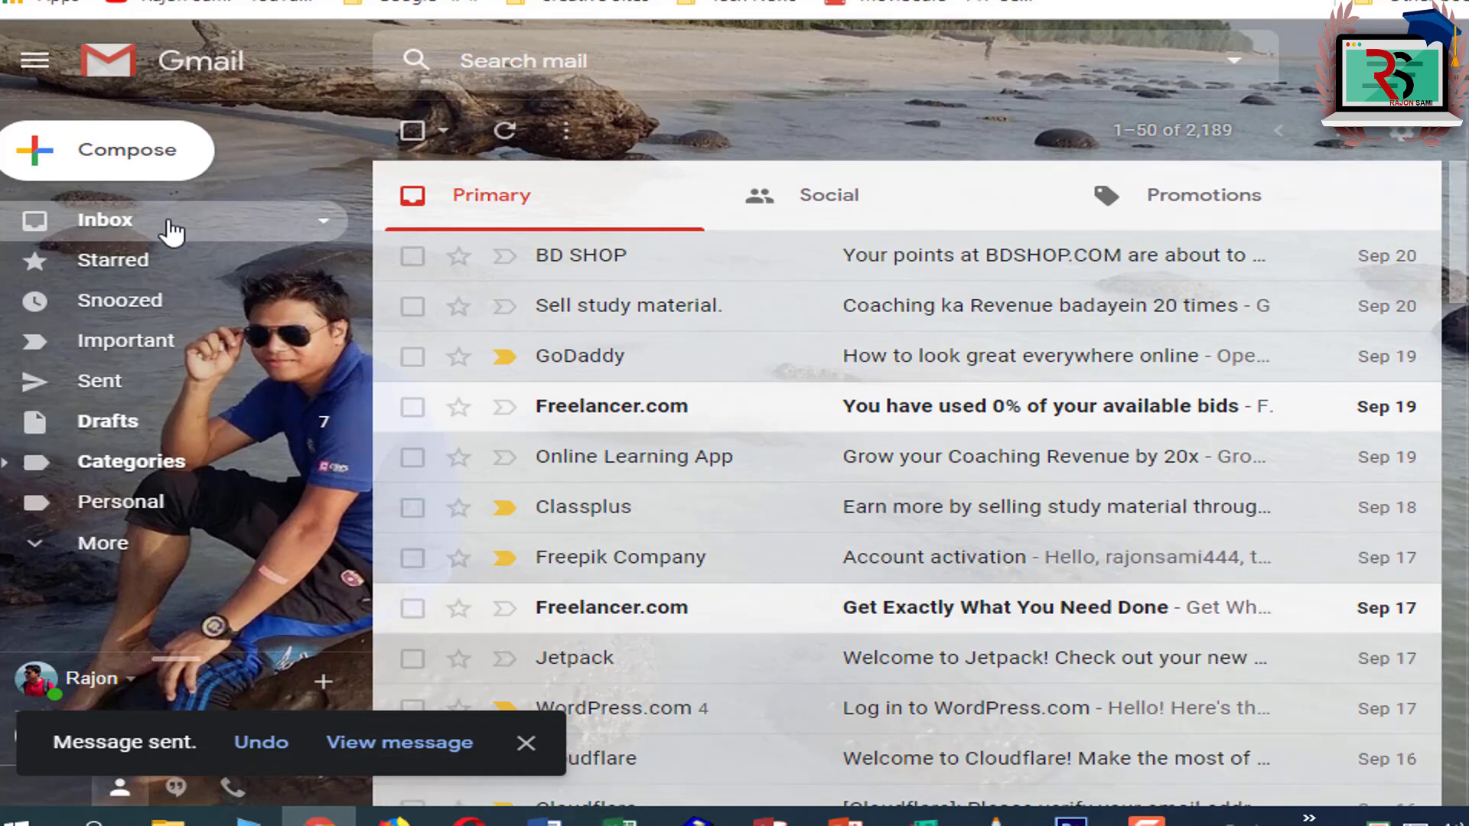
pyautogui.click(115, 149)
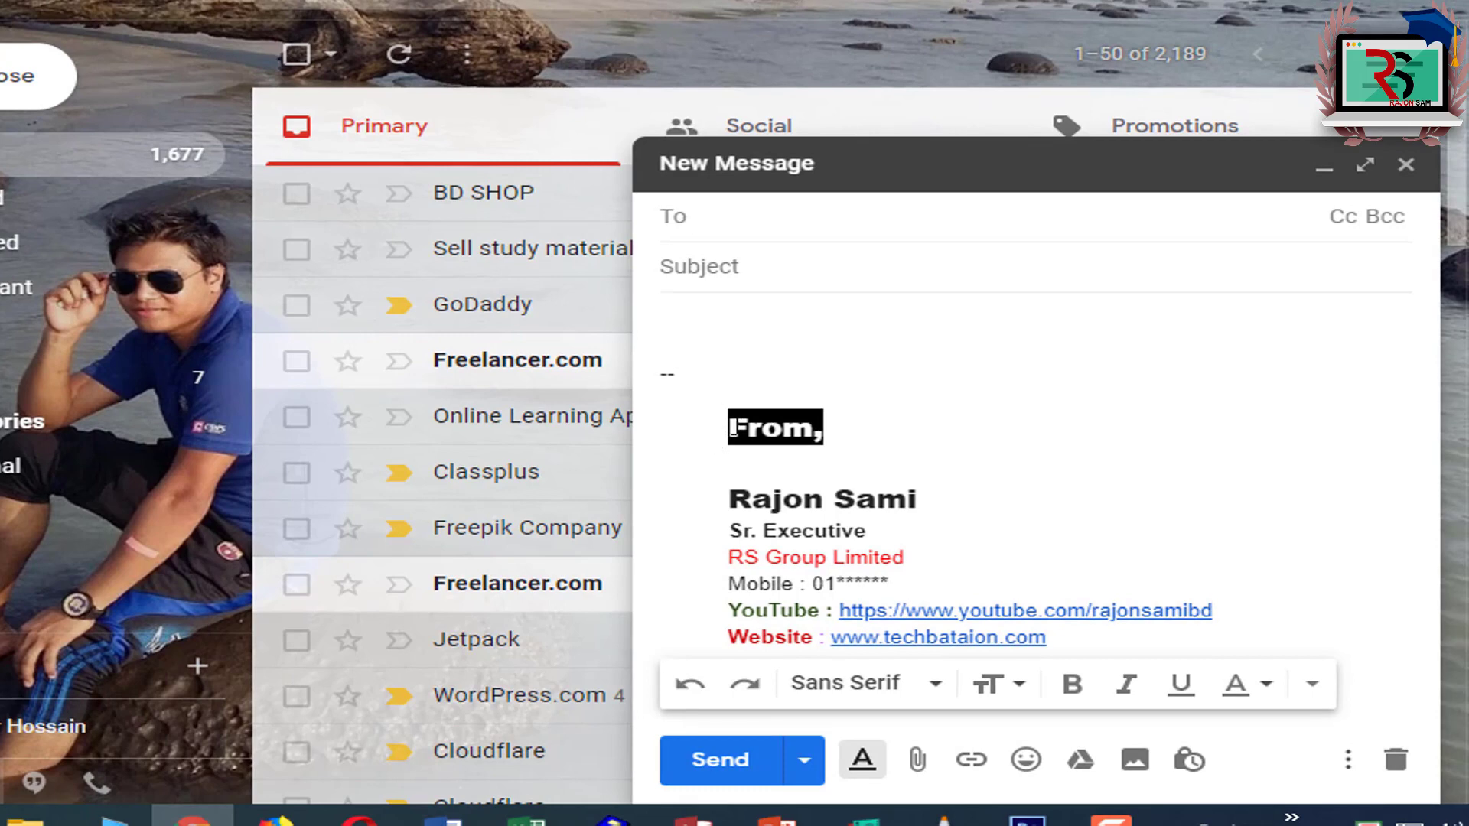
pyautogui.moveTo(733, 426); pyautogui.dragTo(952, 585)
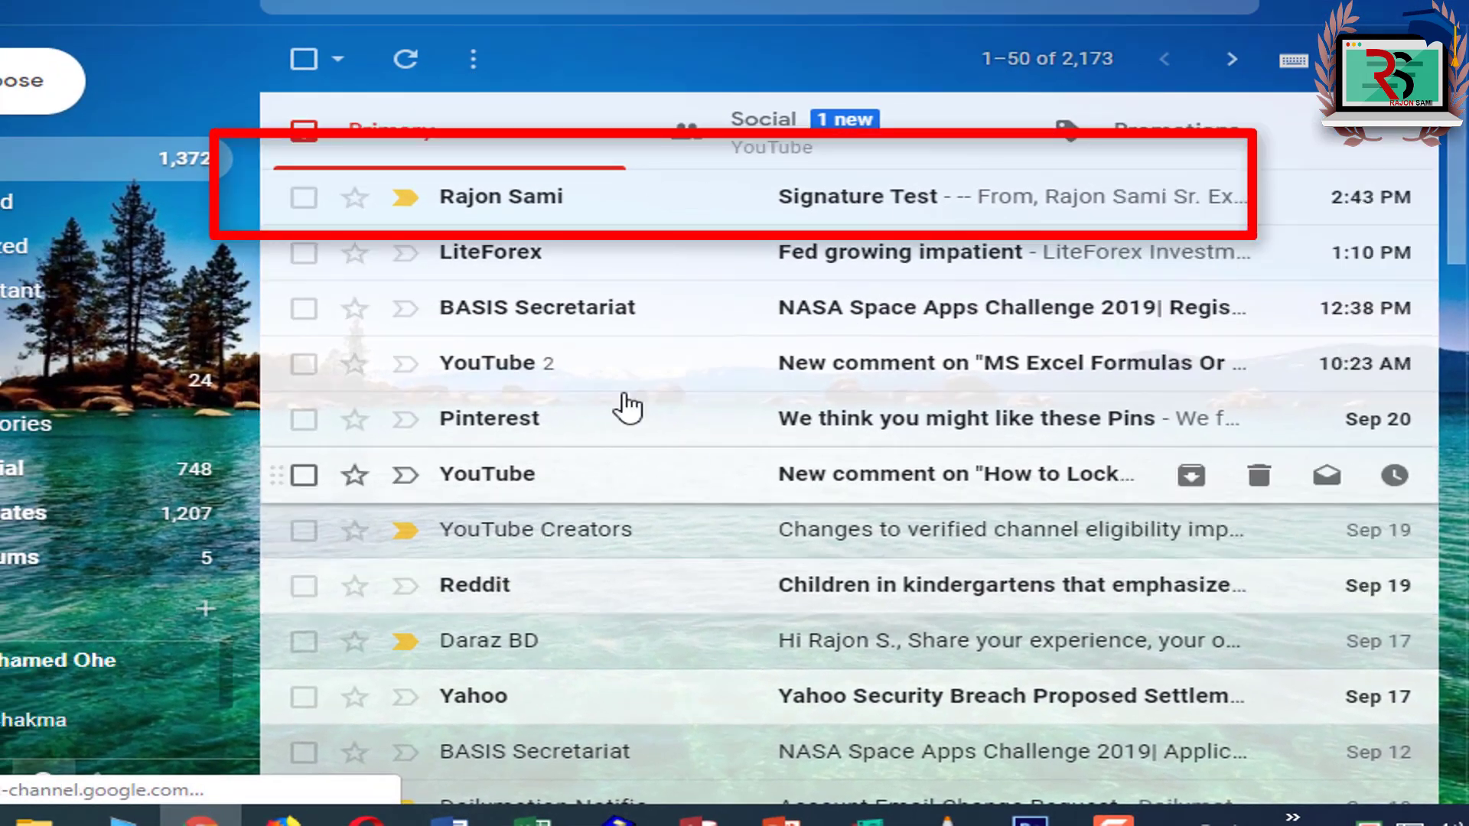
# Step: Open the received Signature Test email and look over its signature
pyautogui.click(504, 201)
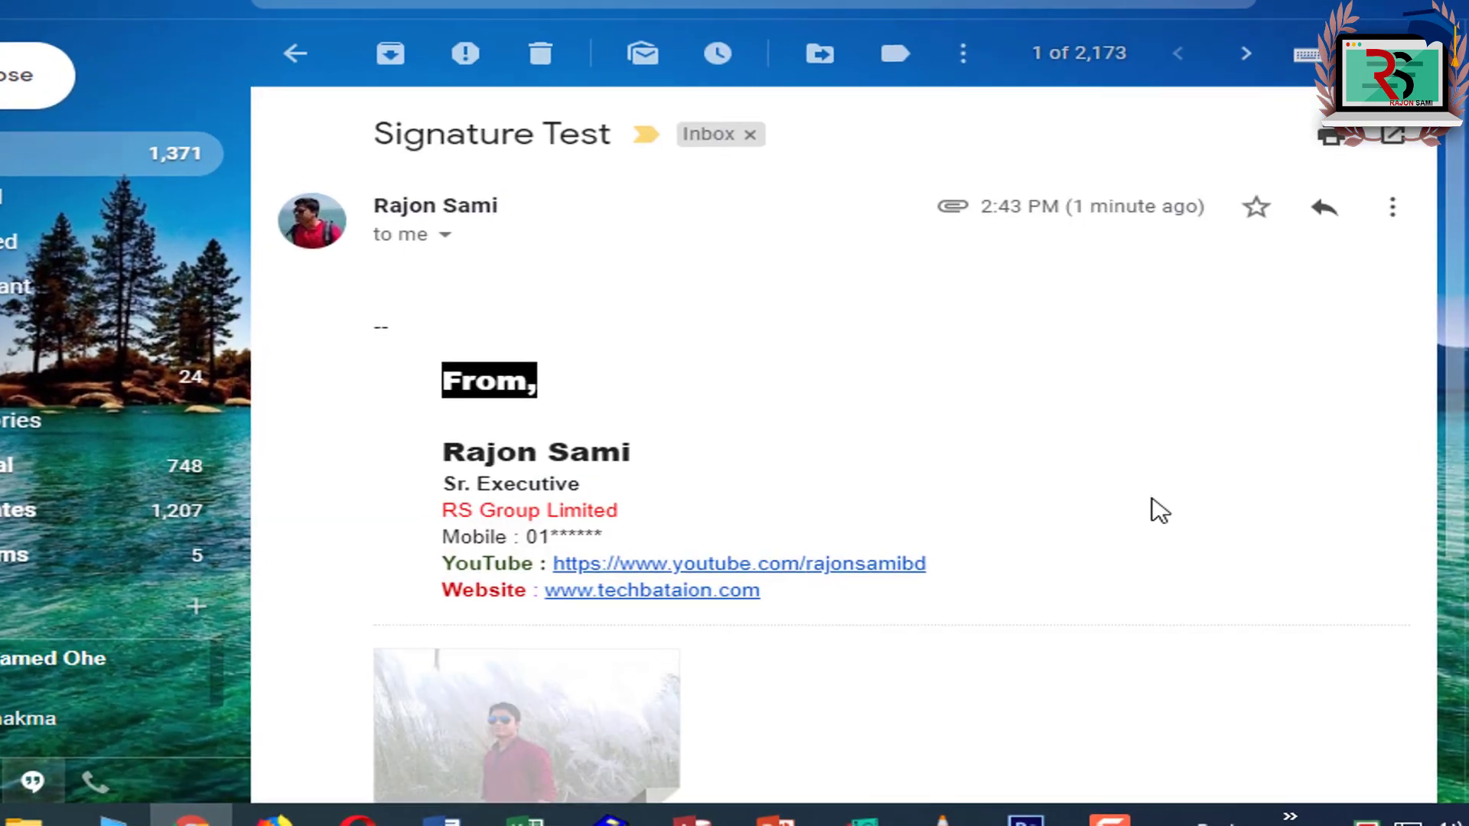
pyautogui.scroll(-3, 1462, 331)
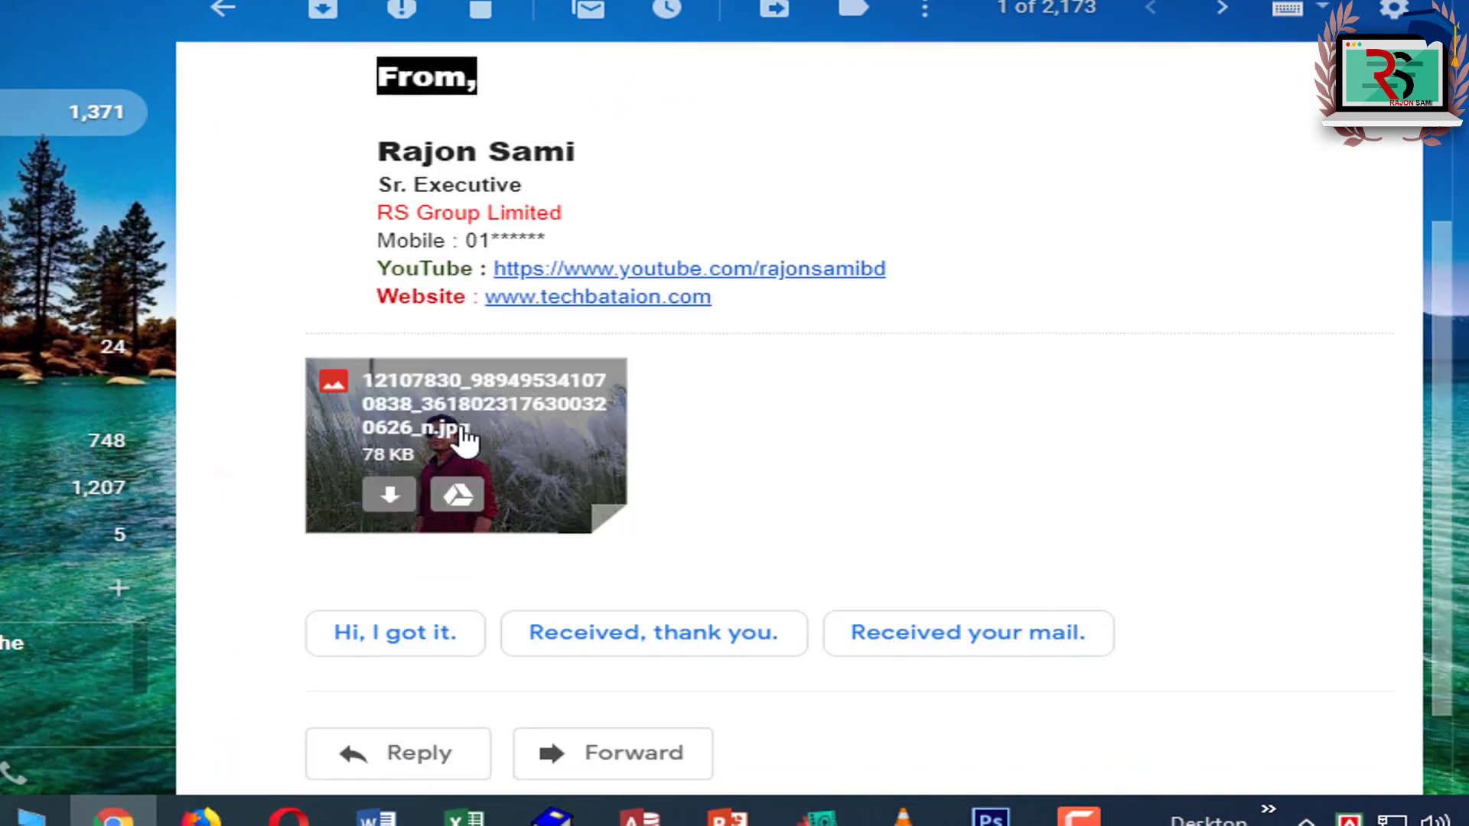
pyautogui.scroll(3, 1457, 406)
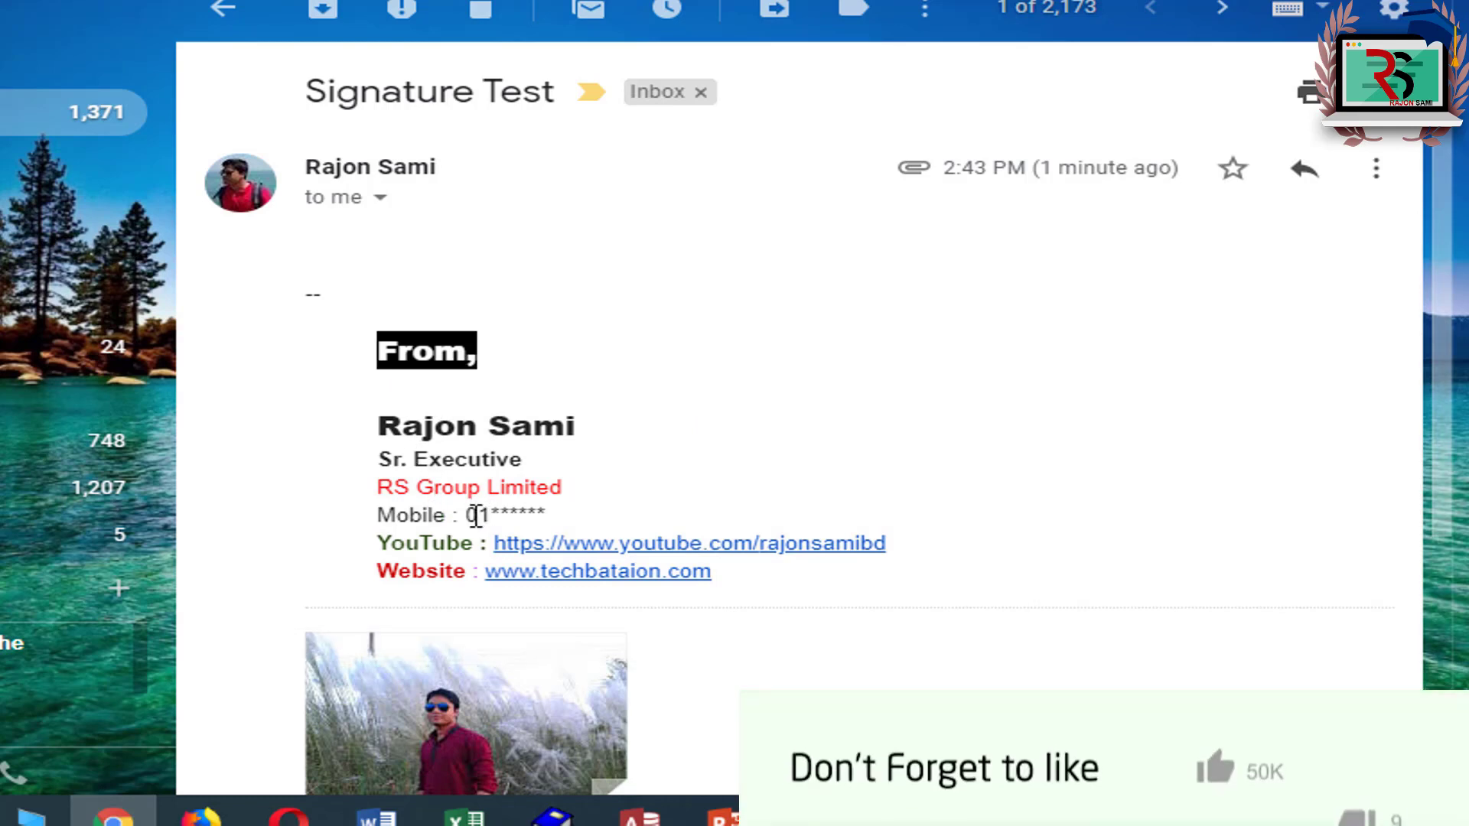
pyautogui.moveTo(477, 515); pyautogui.dragTo(491, 515)
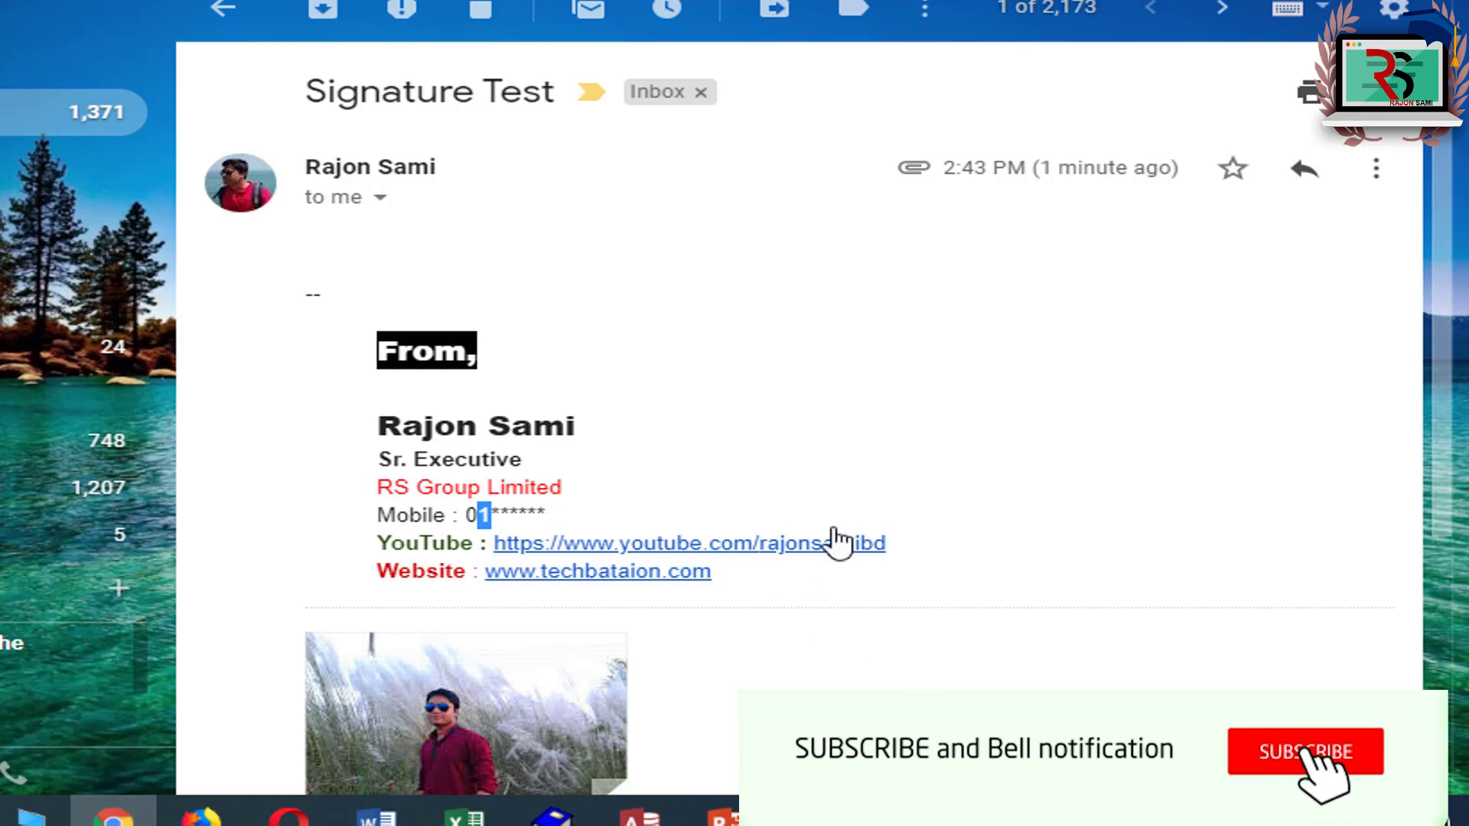
pyautogui.click(600, 515)
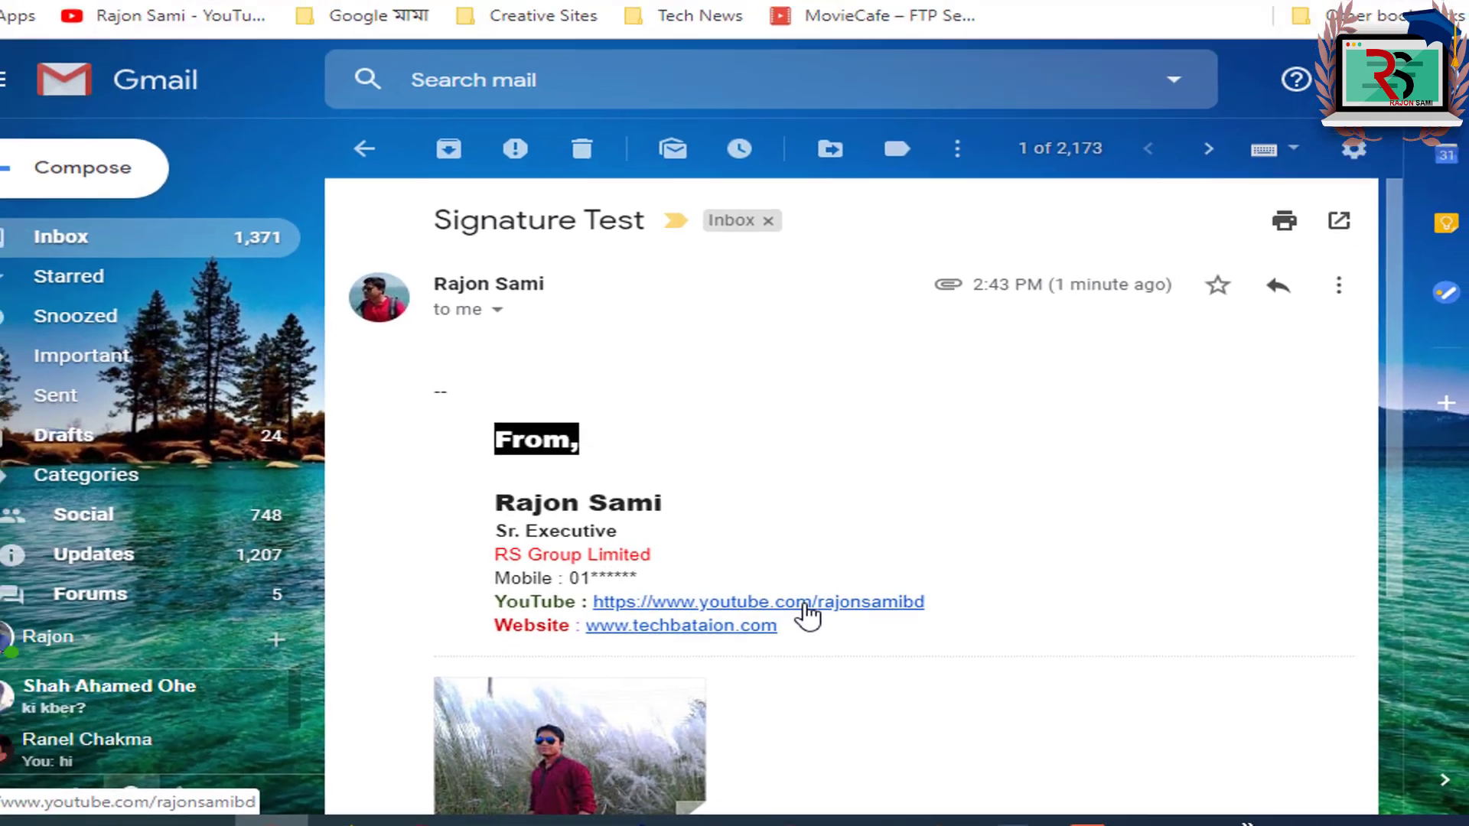
# Step: Open the signature's YouTube channel link, then its techbataion.com website link
pyautogui.click(751, 545)
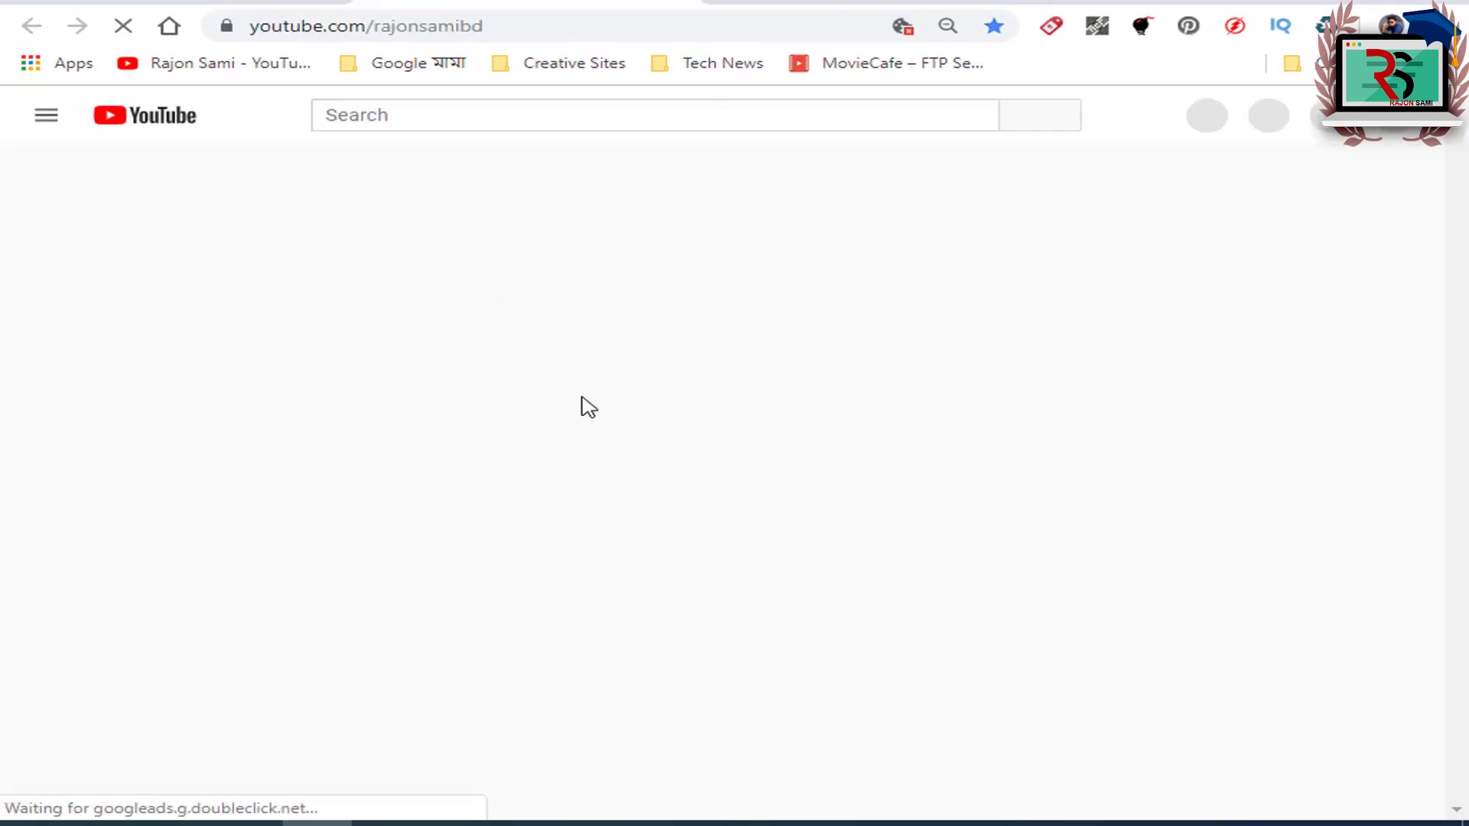
pyautogui.hotkey('ctrl', 'w')
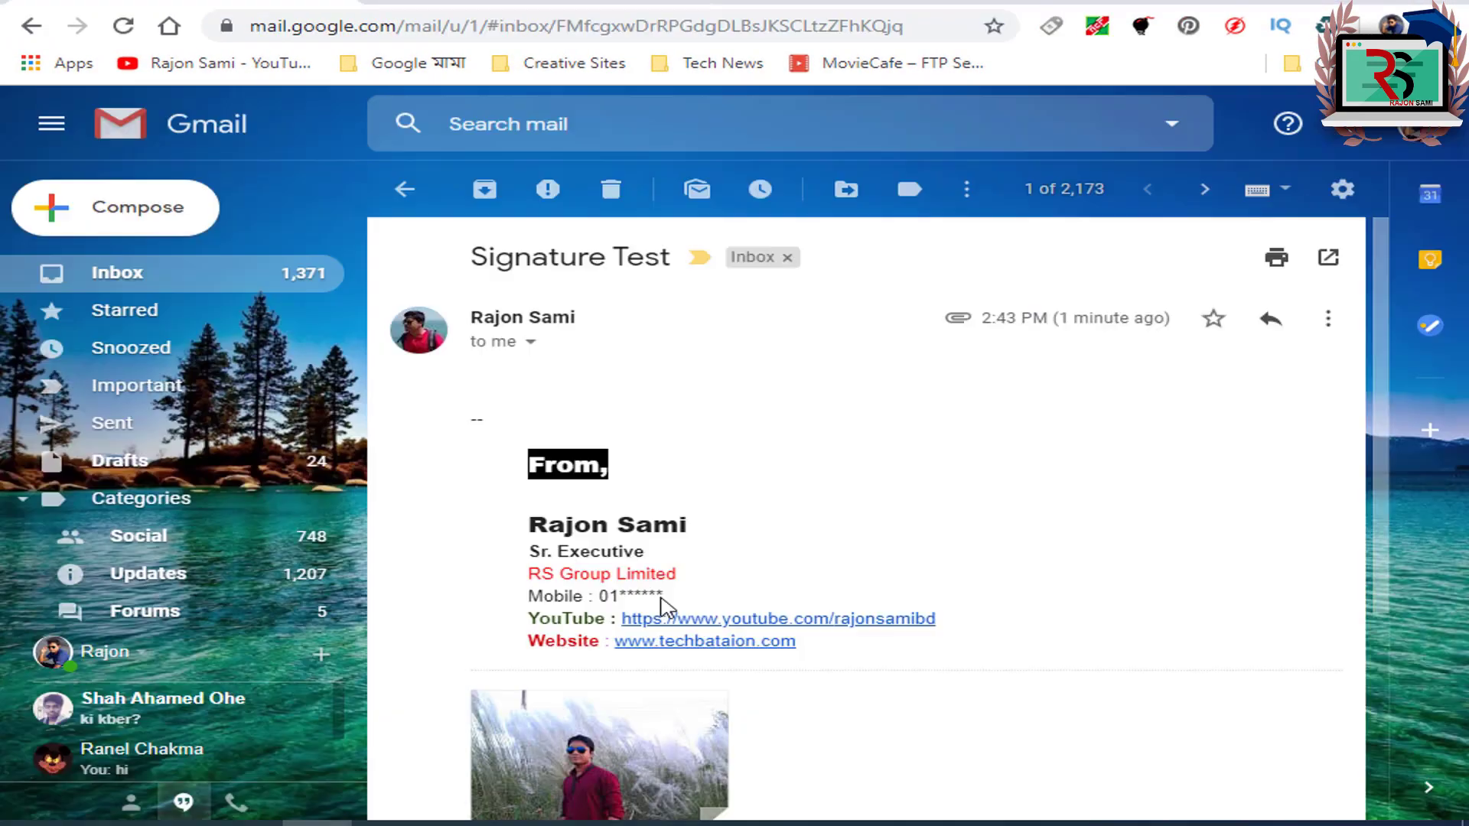
pyautogui.click(679, 644)
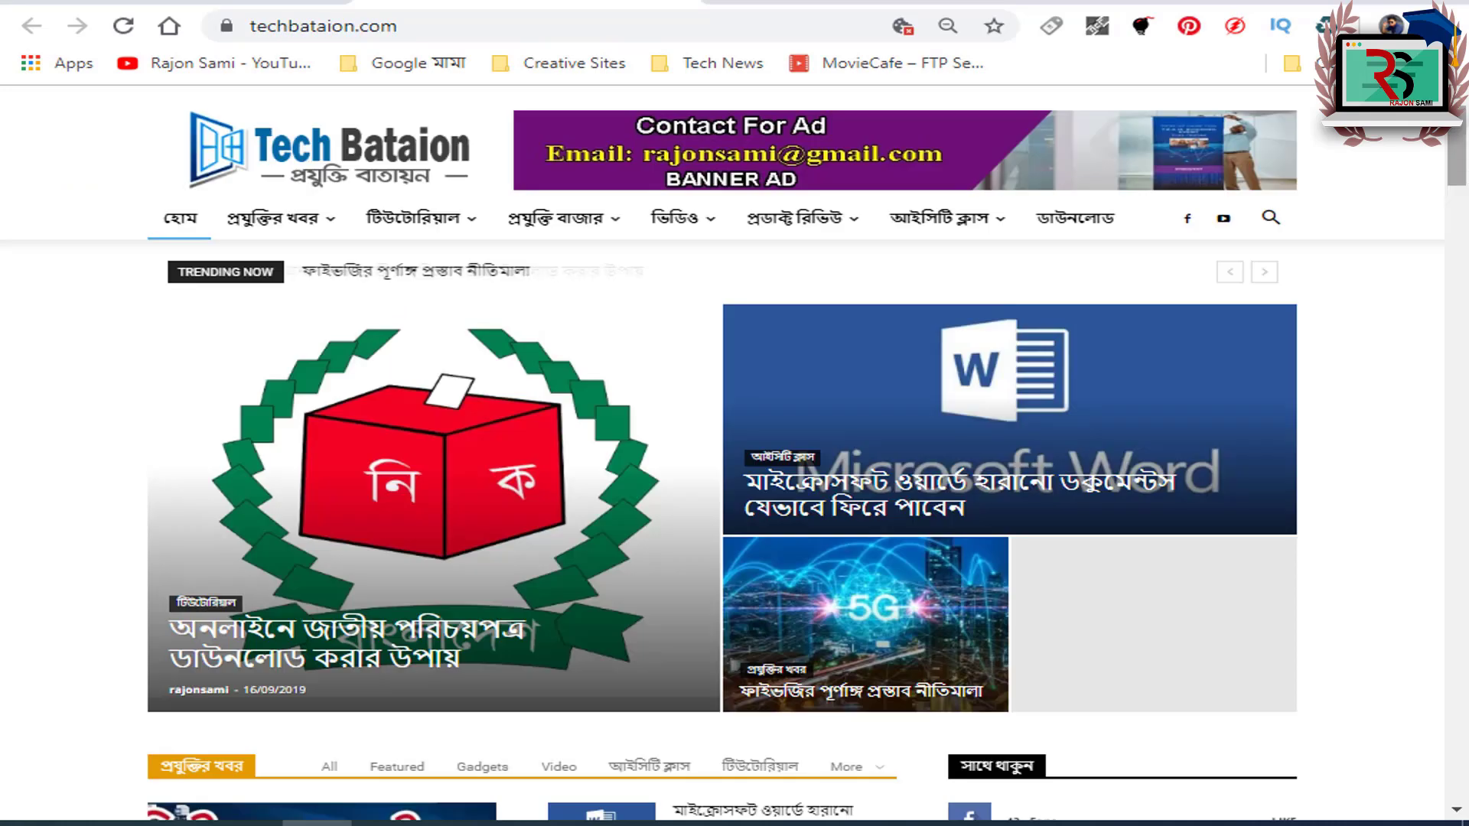
pyautogui.moveTo(1463, 133)
pyautogui.mouseDown()
pyautogui.moveTo(1463, 276)
pyautogui.moveTo(1462, 146)
pyautogui.mouseUp()
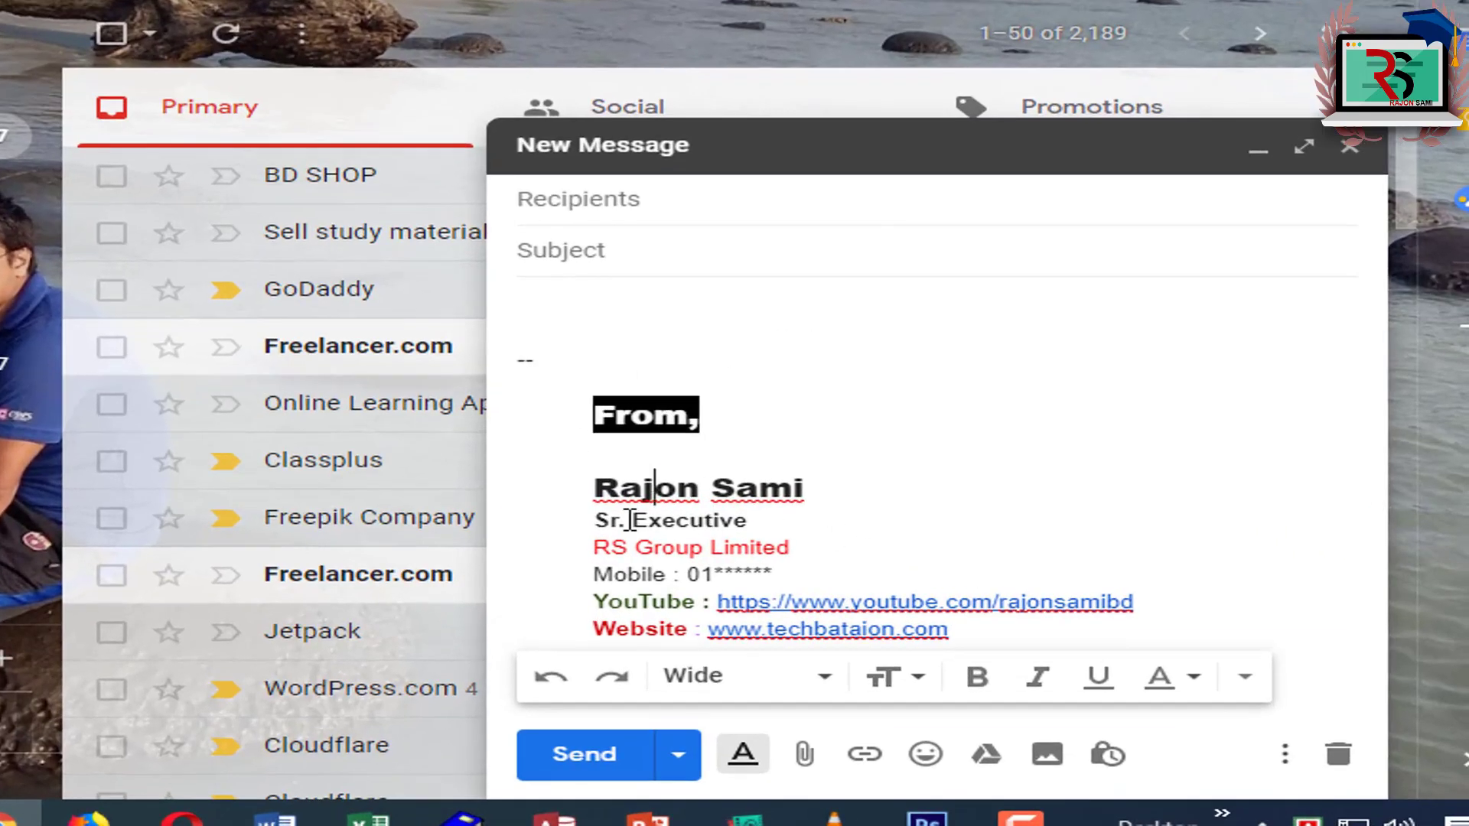
# Step: Go to the full Gmail settings from the gear menu
pyautogui.moveTo(584, 494); pyautogui.dragTo(716, 549)
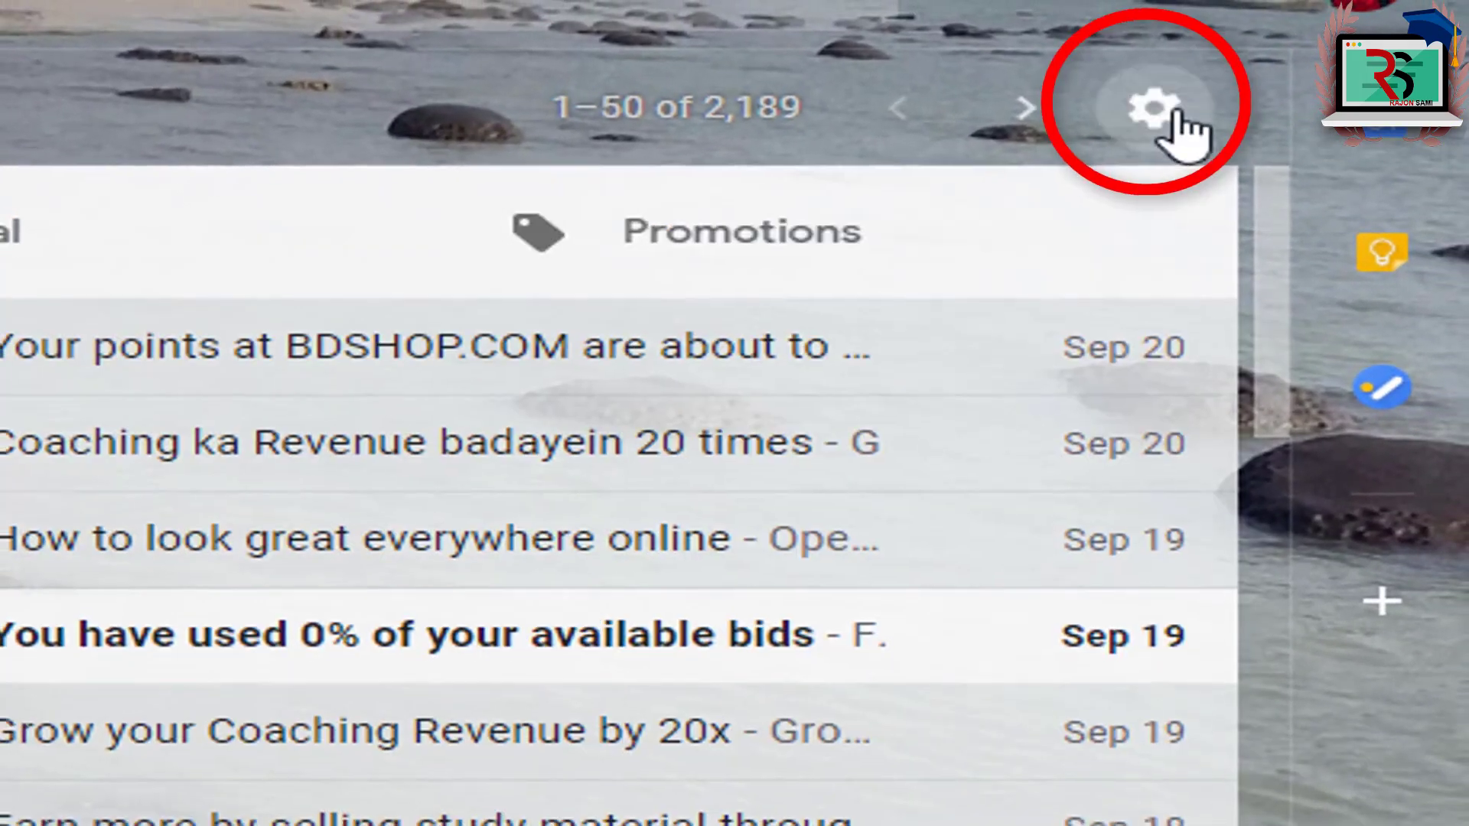
pyautogui.click(1153, 108)
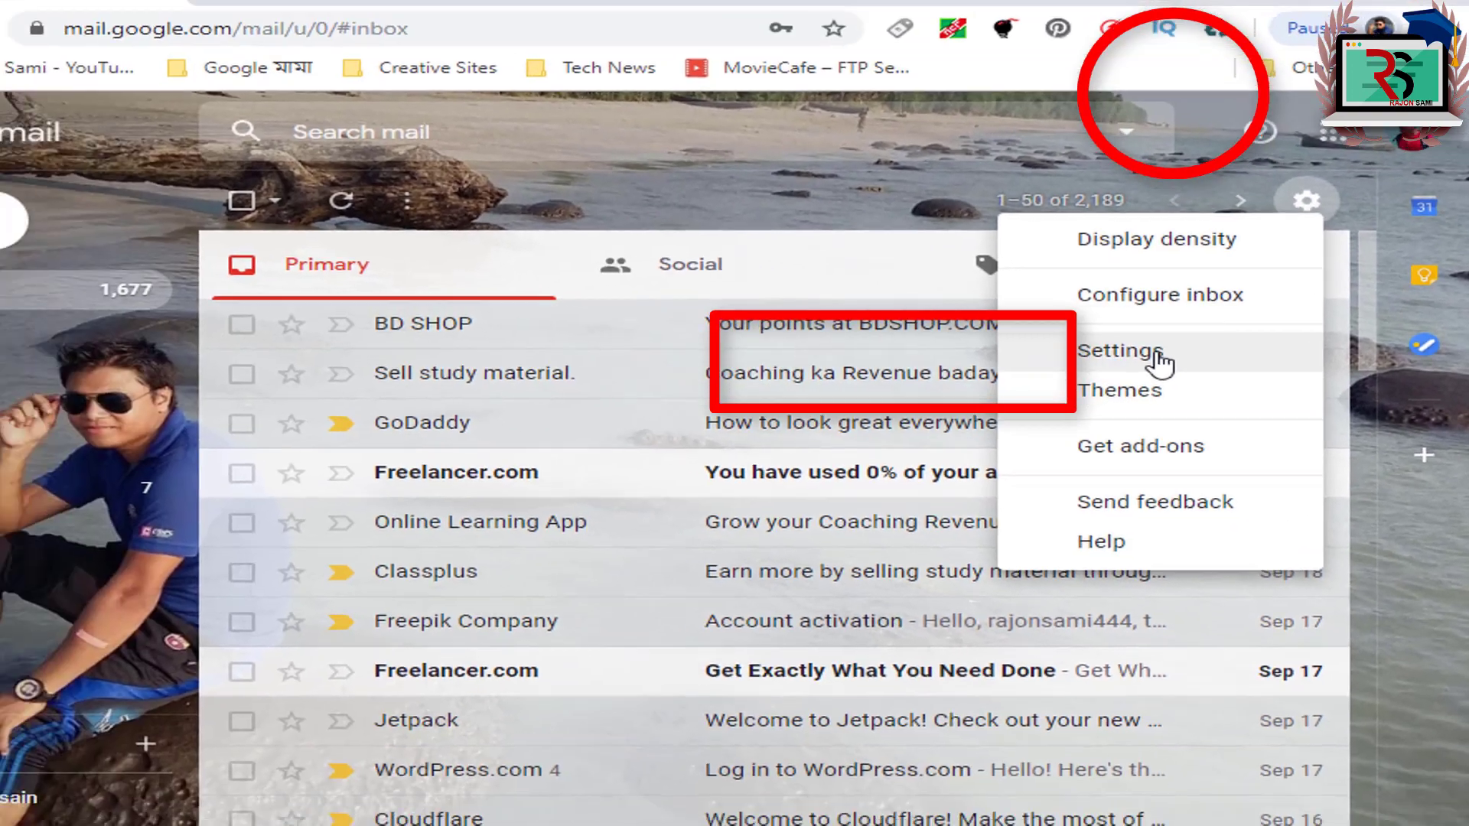
pyautogui.click(889, 382)
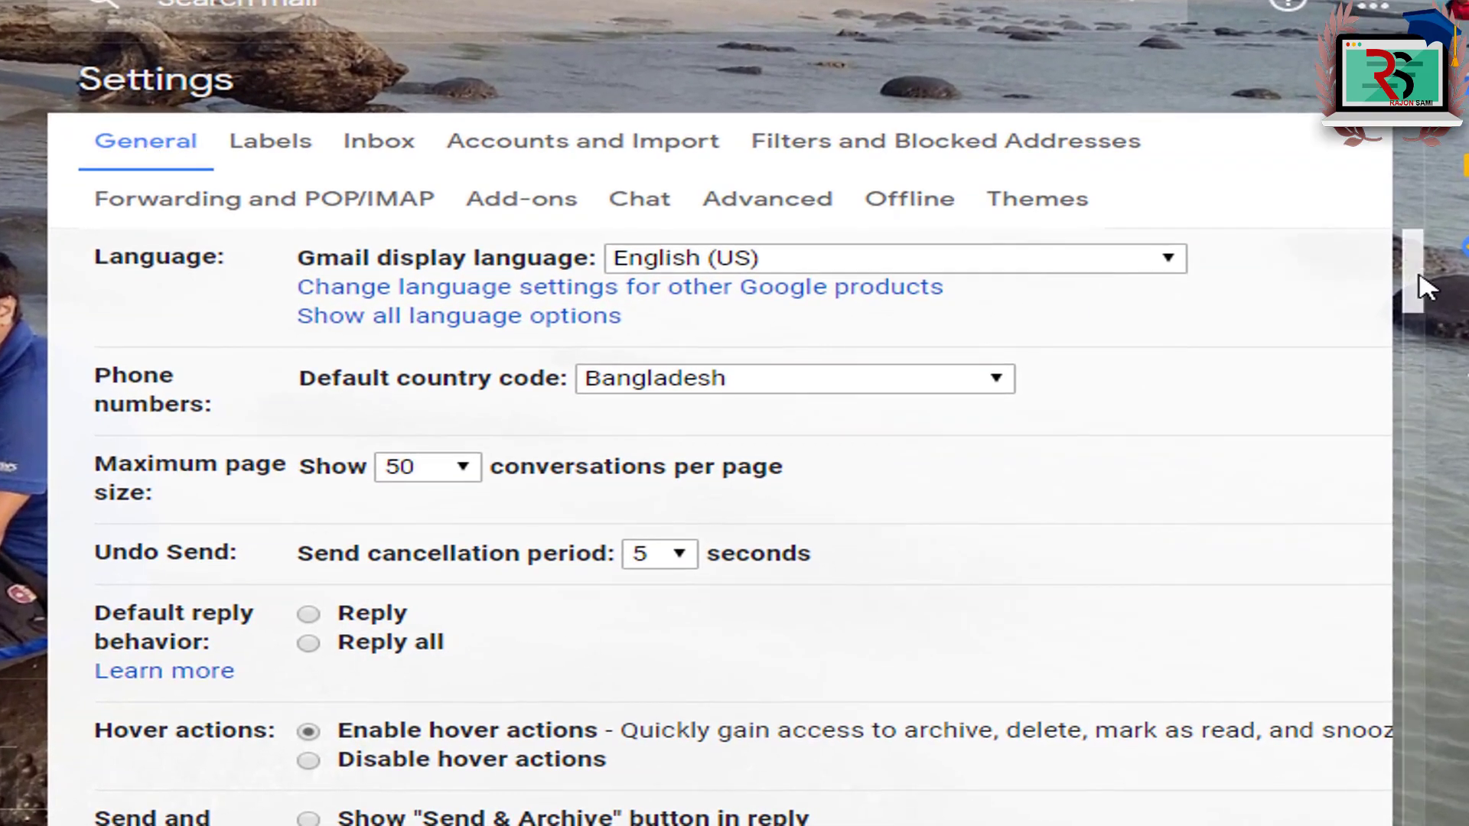
pyautogui.moveTo(1424, 289); pyautogui.dragTo(1400, 719)
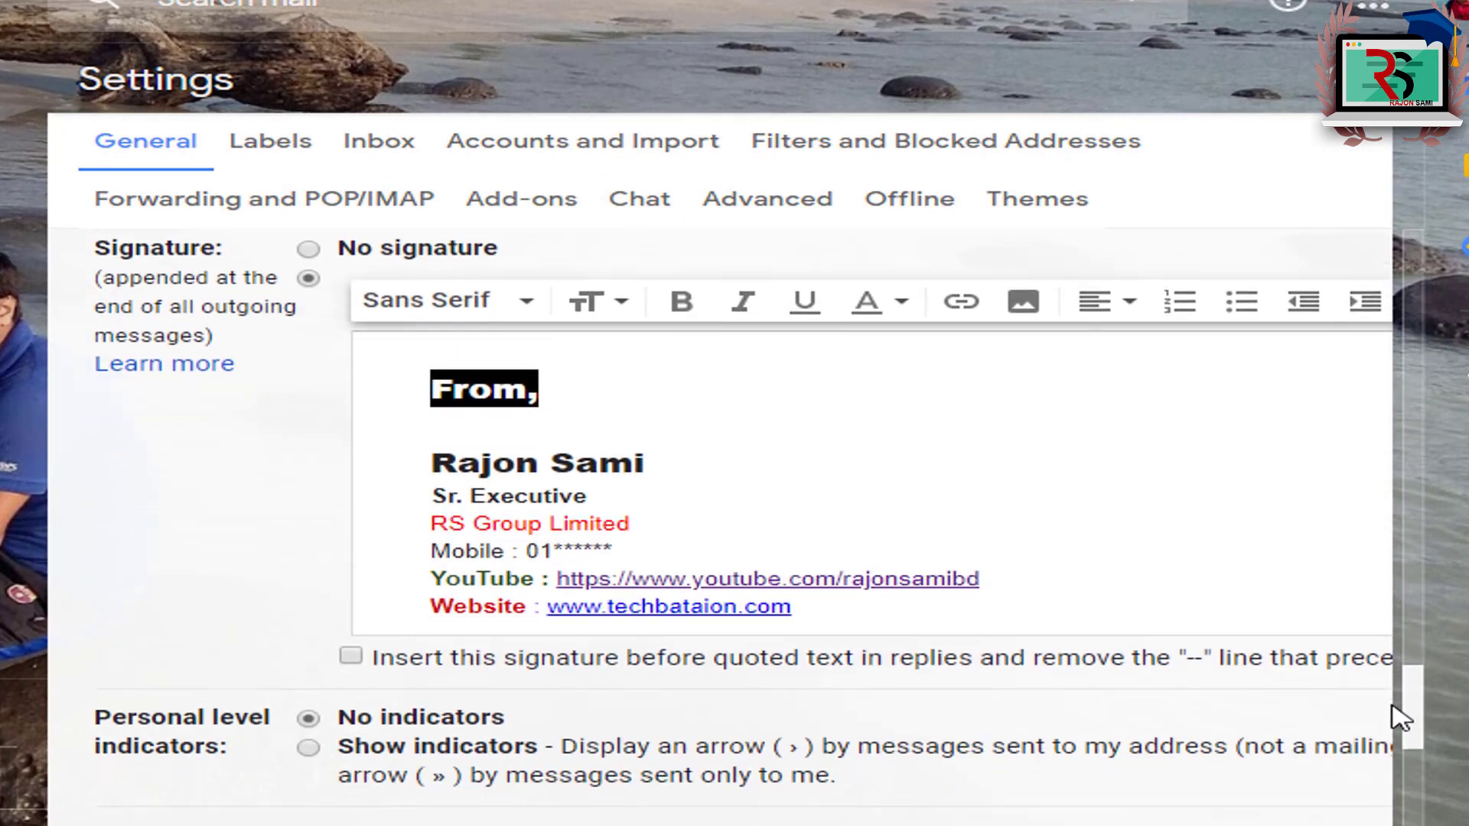
# Step: Delete the Sr. Executive line from the signature and save the changes
pyautogui.click(608, 402)
pyautogui.click(794, 430)
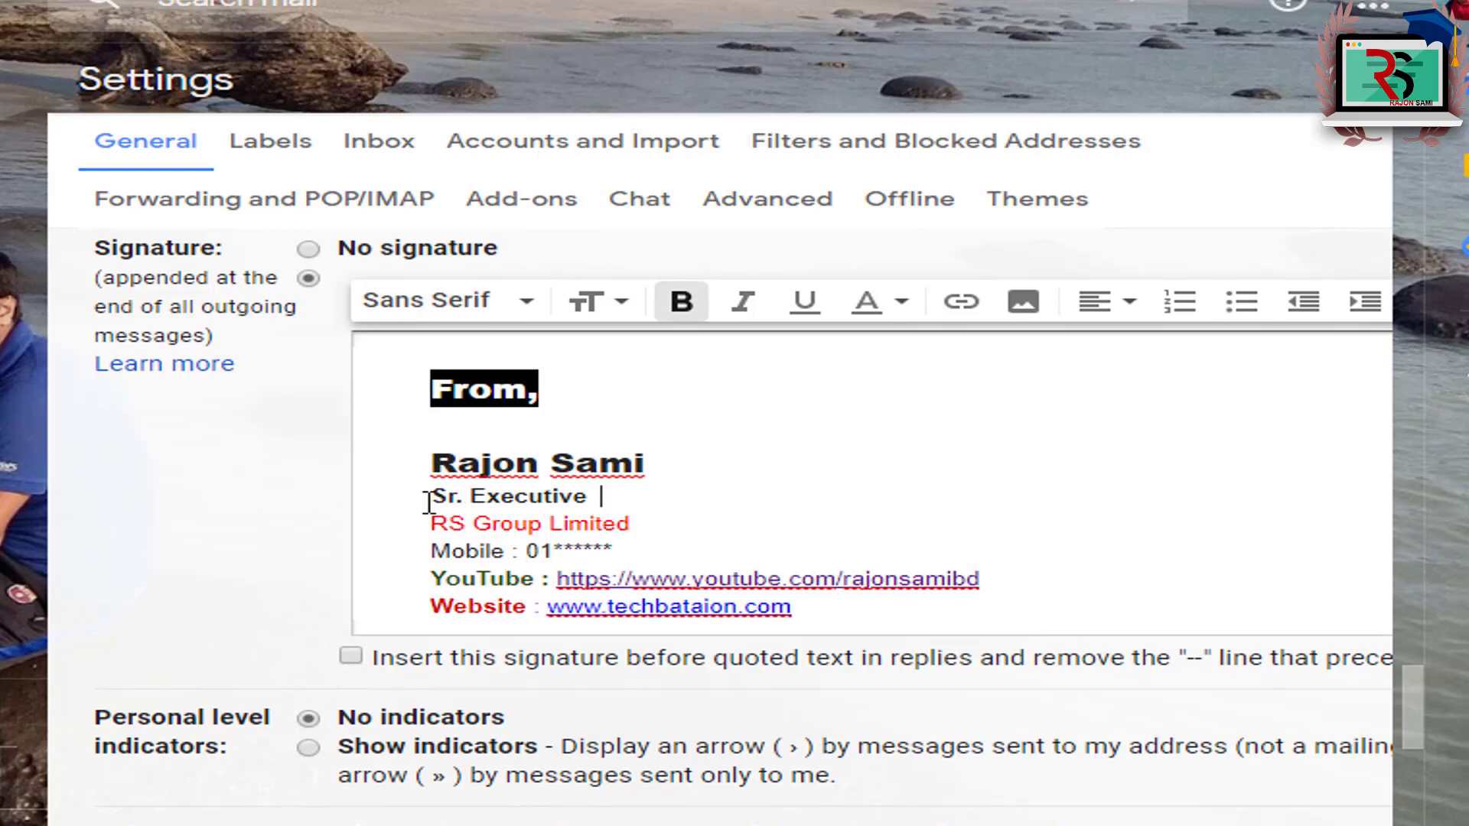
pyautogui.moveTo(429, 502); pyautogui.dragTo(729, 488)
pyautogui.press('BackSpace')
pyautogui.press('BackSpace')
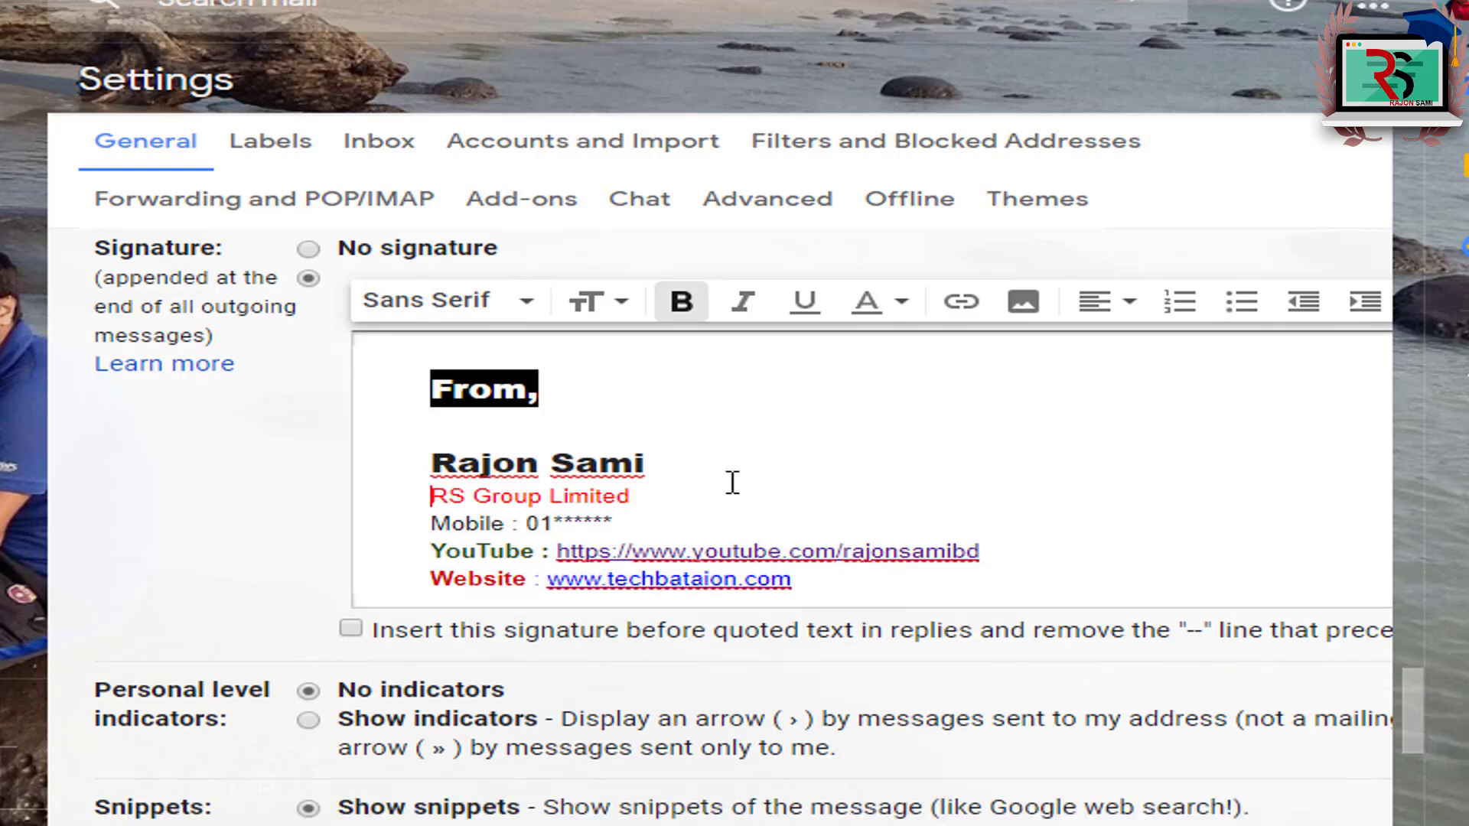
pyautogui.scroll(-10, 1420, 703)
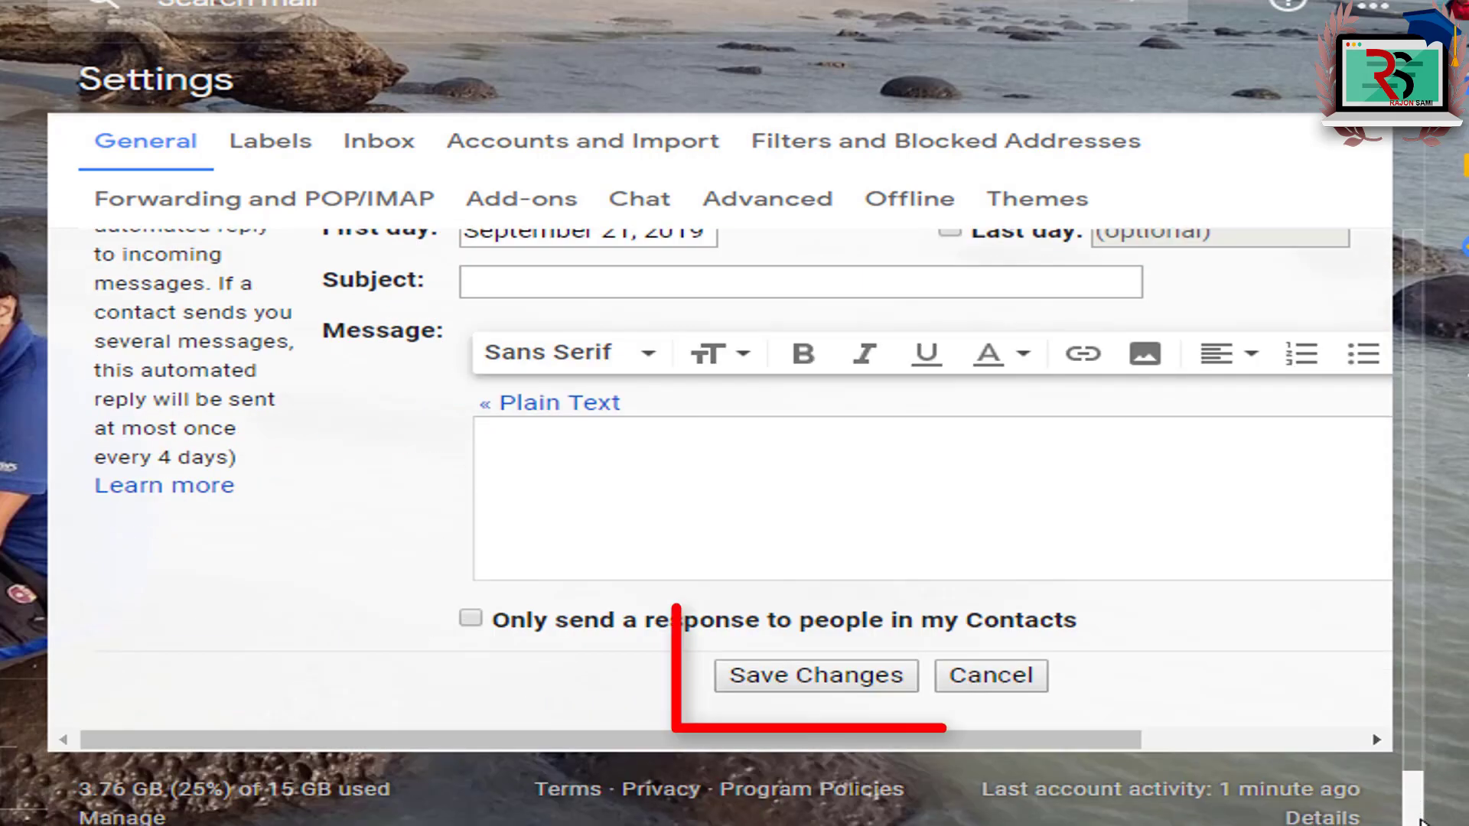
pyautogui.click(742, 688)
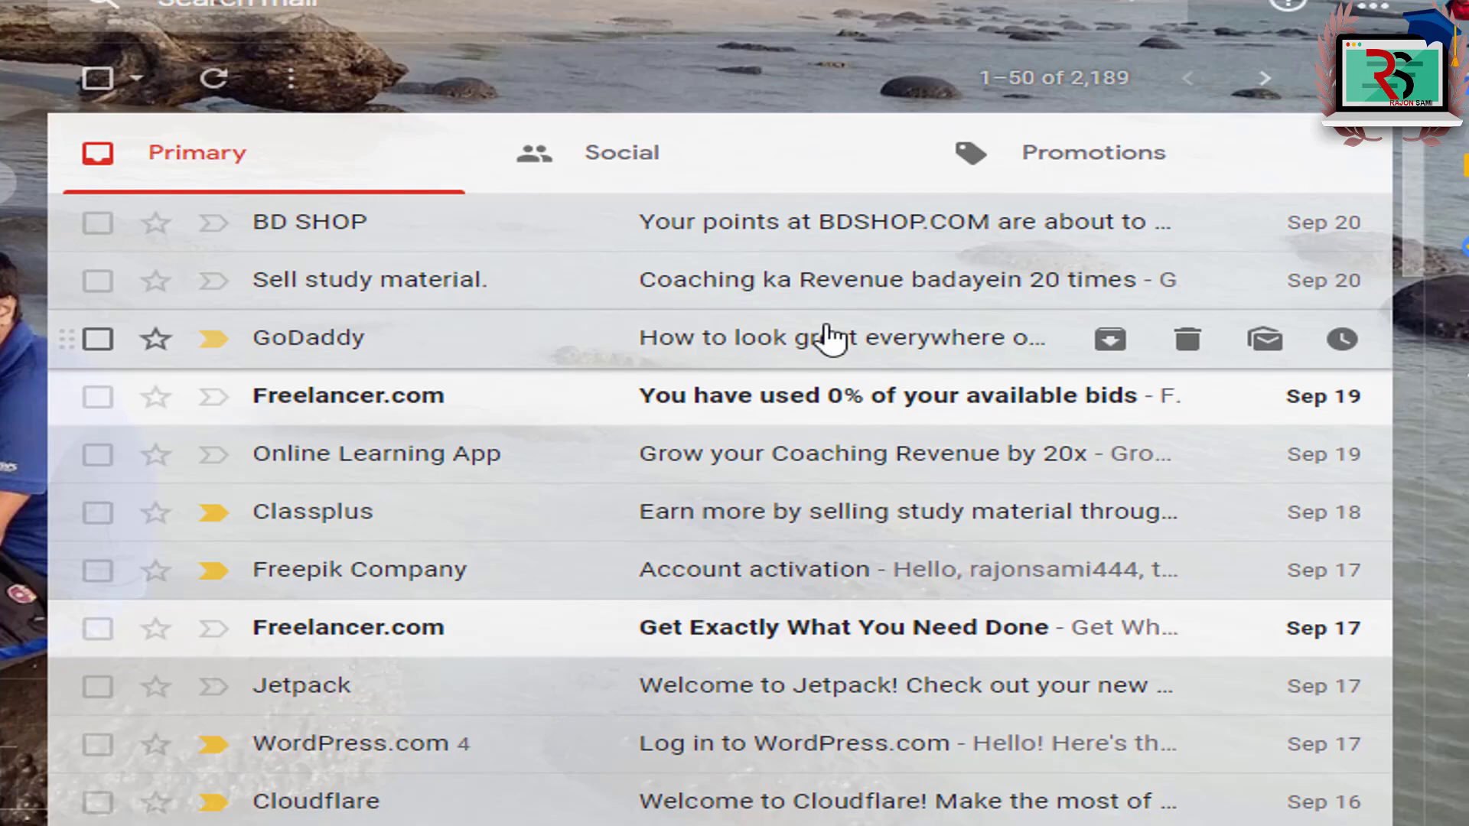
# Step: Set the signature option to No signature in Gmail settings and save
pyautogui.click(1316, 77)
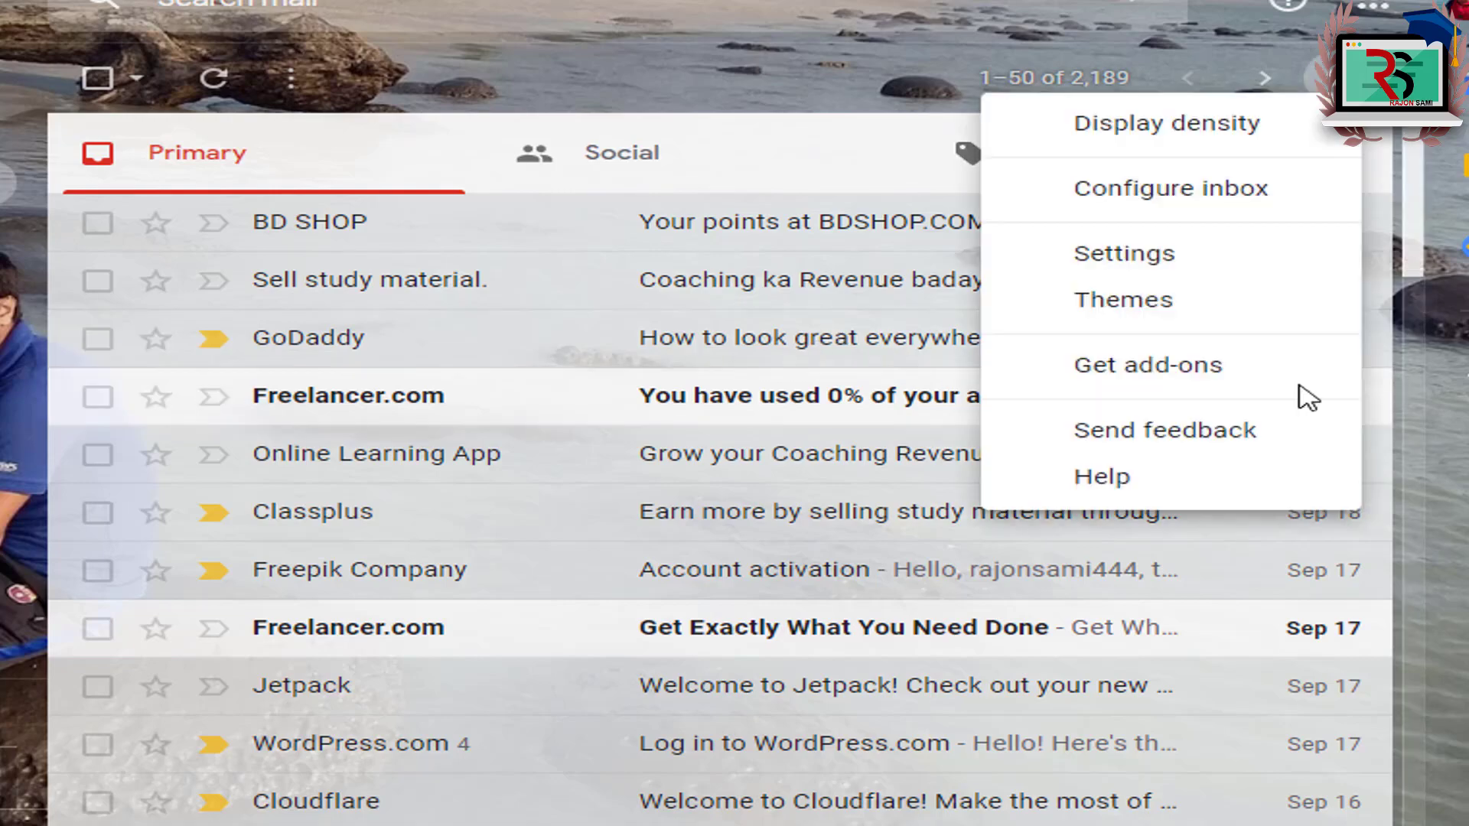
pyautogui.click(1136, 257)
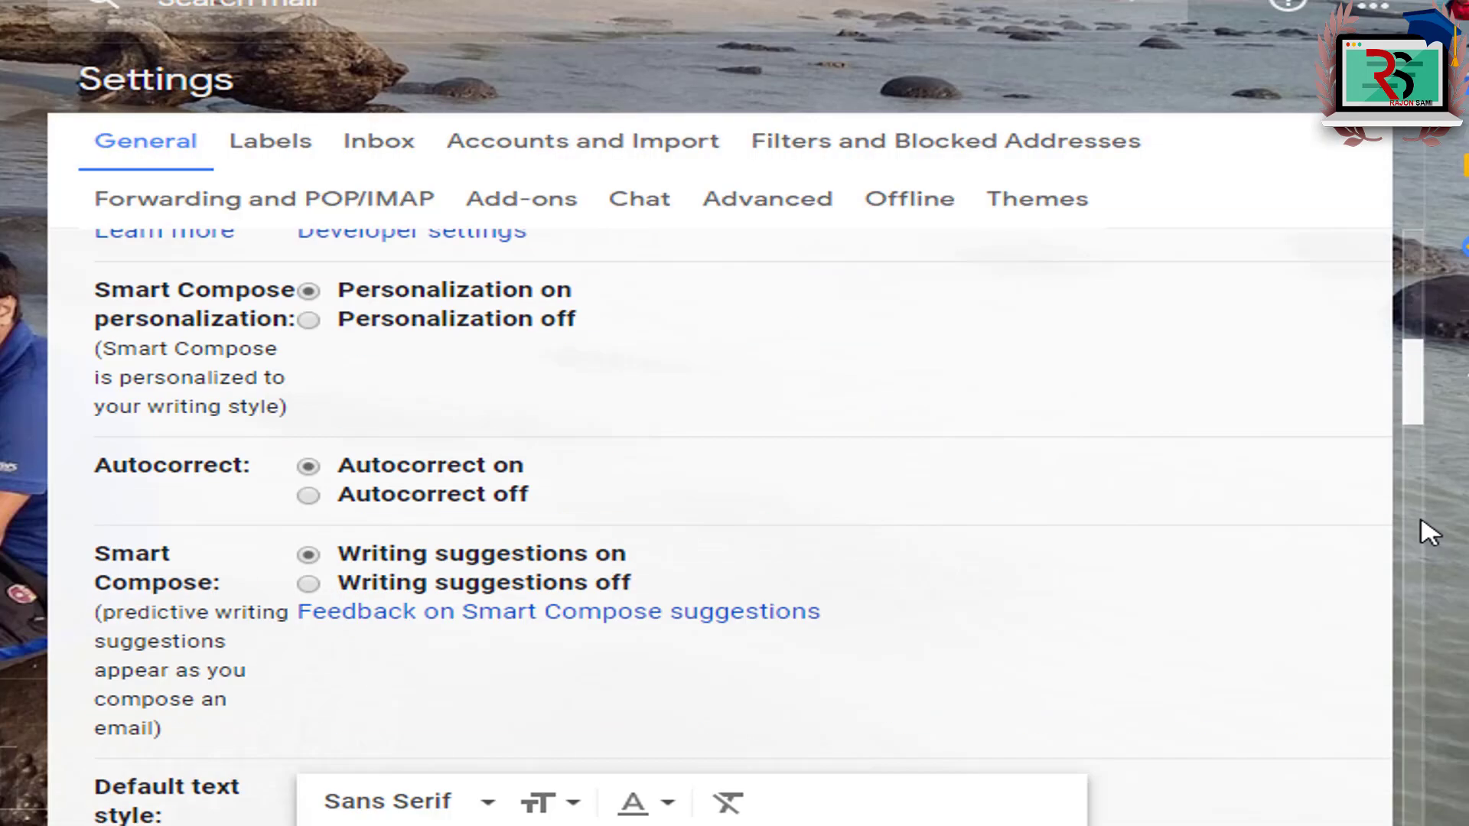
pyautogui.moveTo(1429, 534)
pyautogui.mouseDown()
pyautogui.moveTo(1427, 819)
pyautogui.moveTo(1427, 703)
pyautogui.mouseUp()
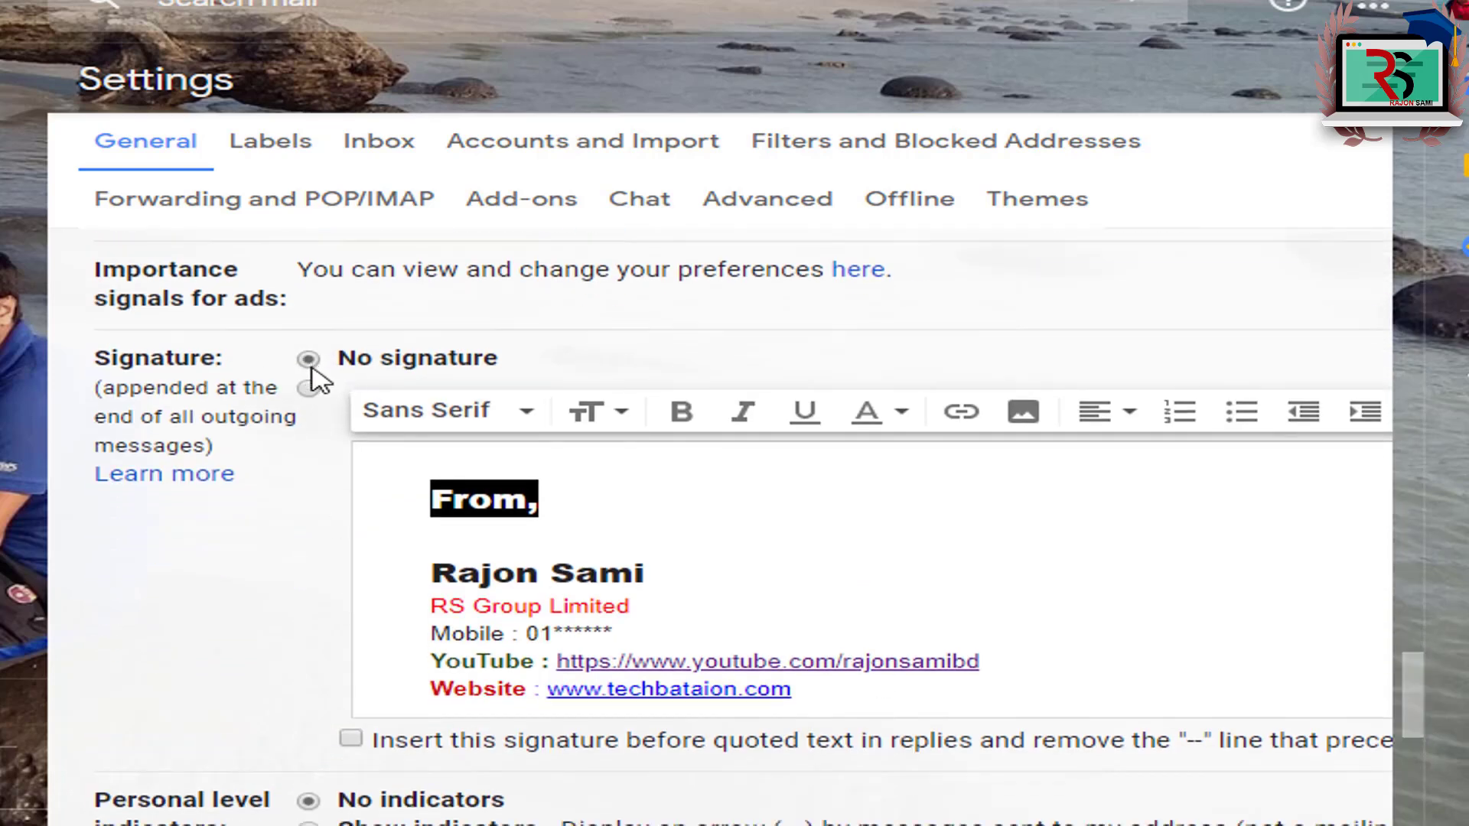
pyautogui.moveTo(441, 480)
pyautogui.mouseDown()
pyautogui.moveTo(951, 672)
pyautogui.moveTo(980, 723)
pyautogui.mouseUp()
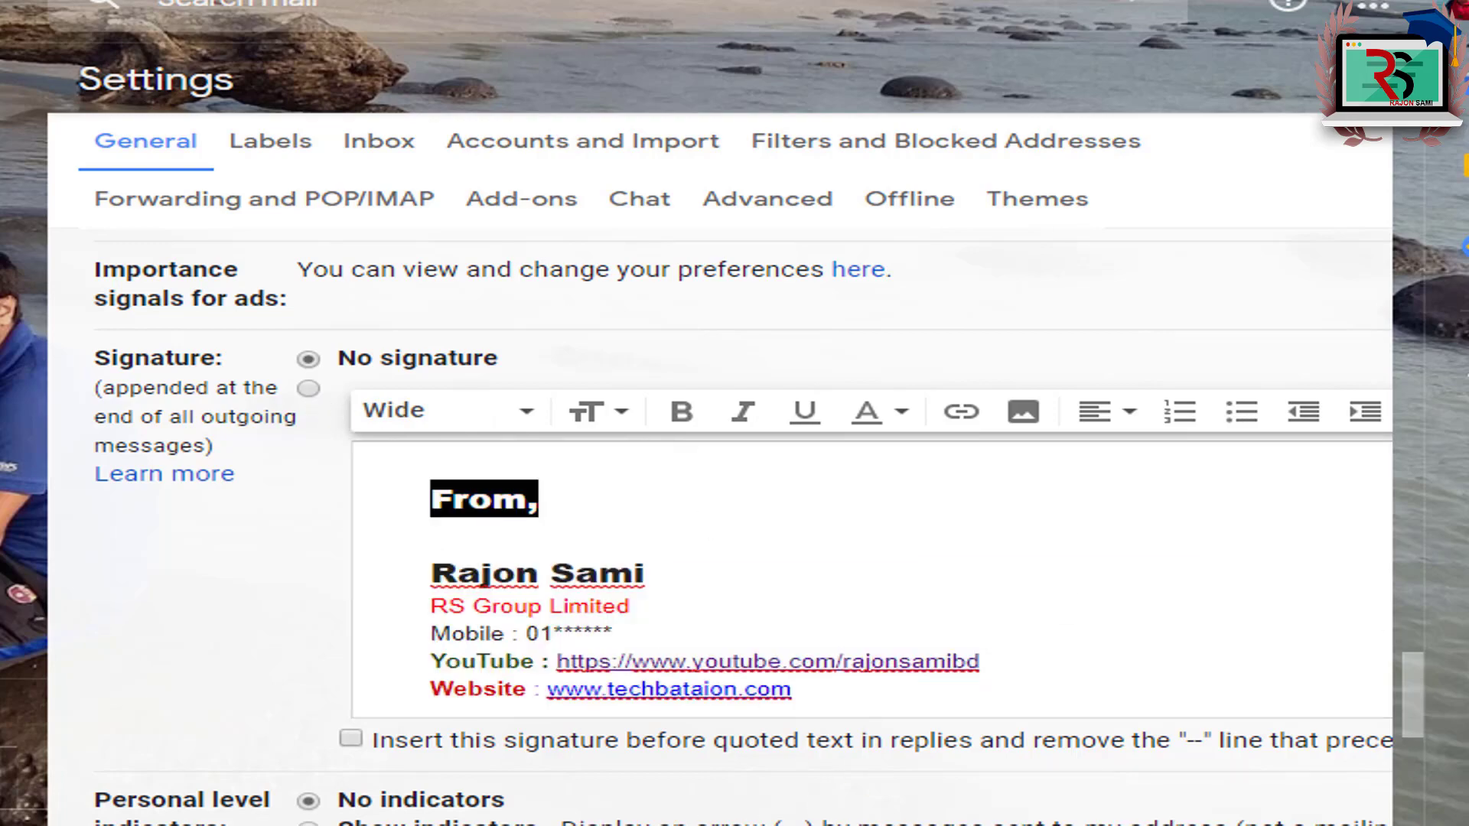
pyautogui.moveTo(1414, 692); pyautogui.dragTo(1438, 823)
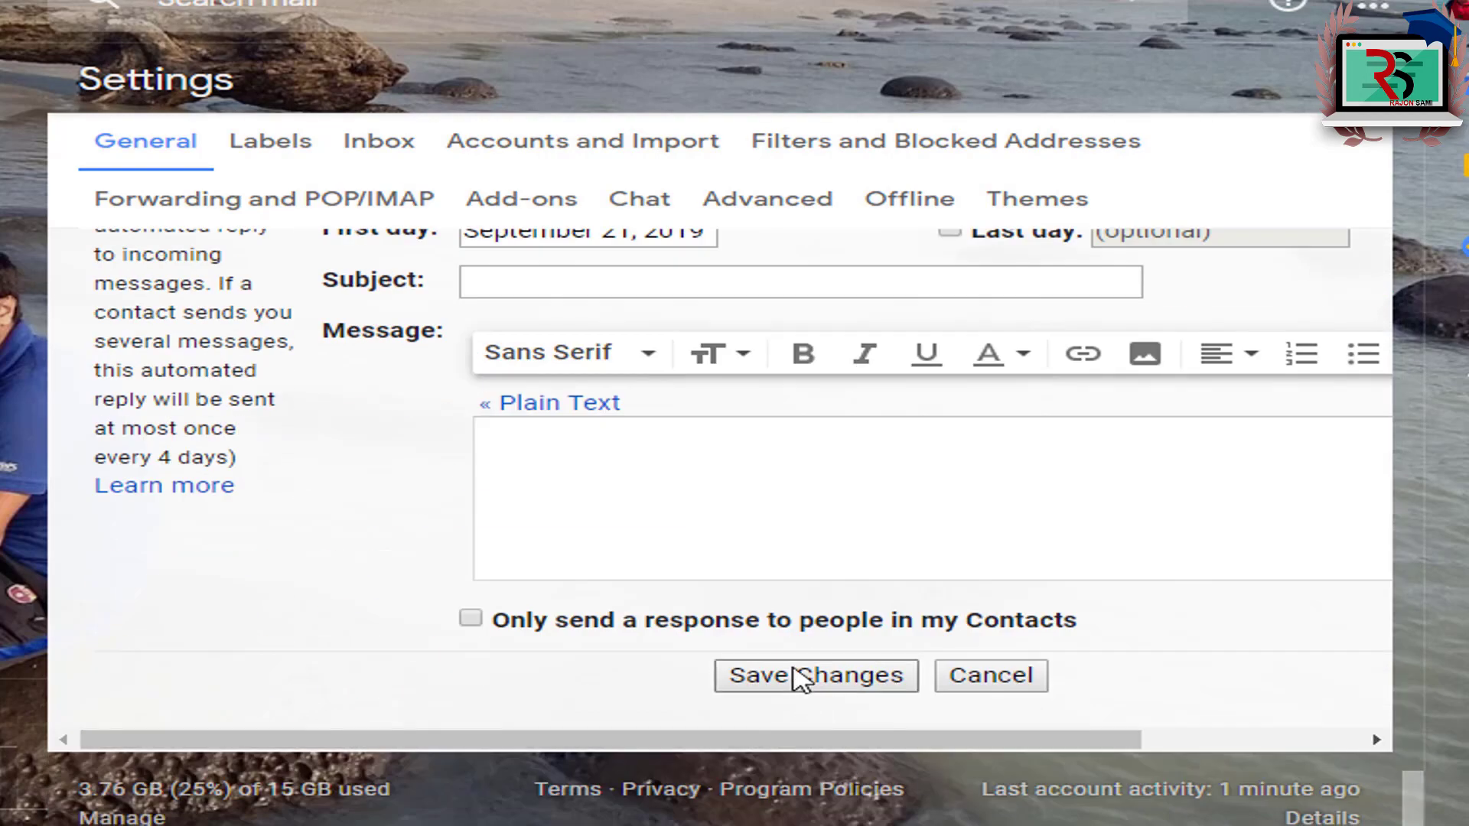
pyautogui.click(801, 731)
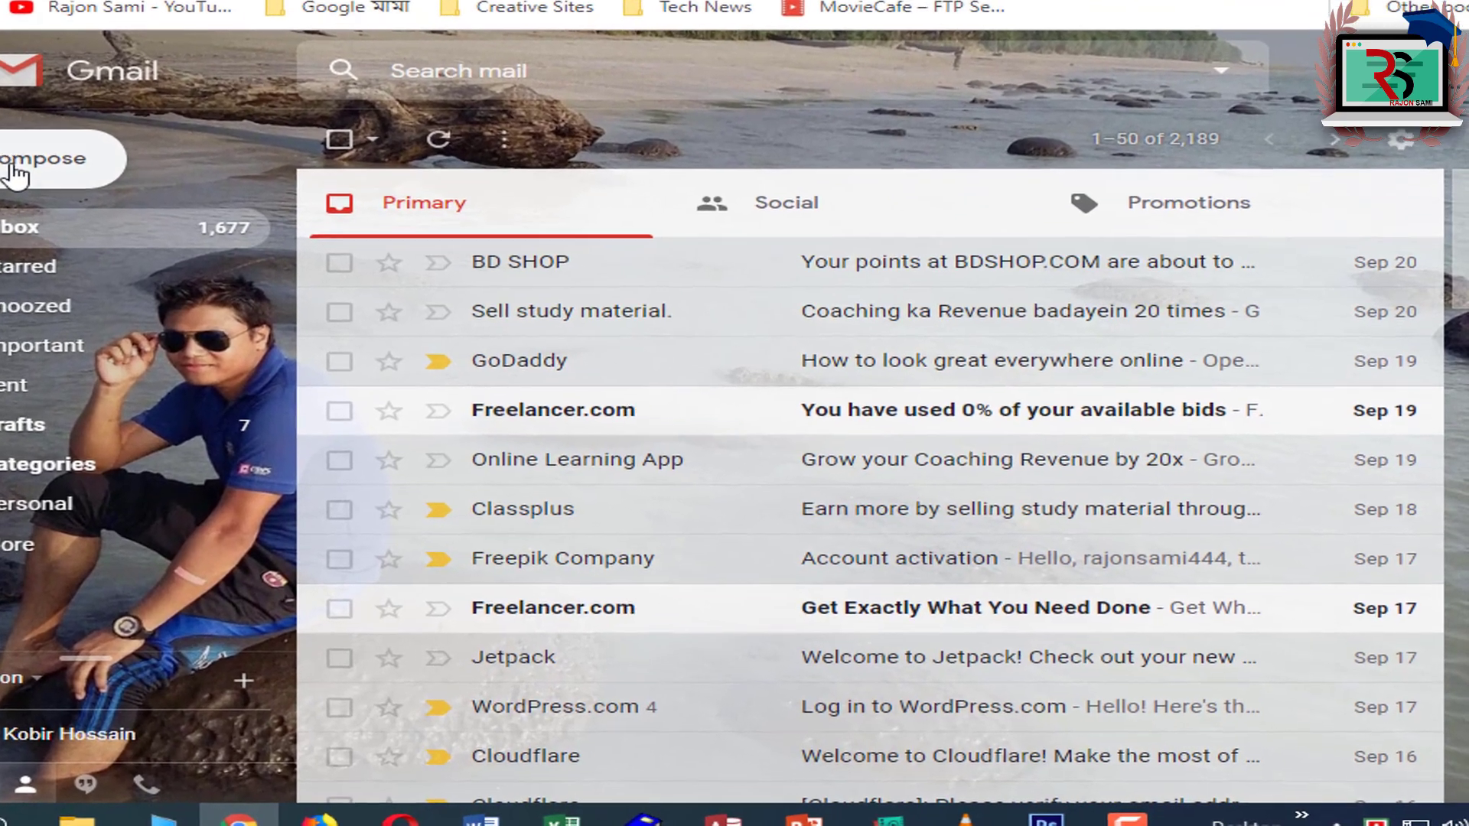
# Step: Start a new message to confirm no signature appears, then return to the other account's inbox
pyautogui.click(15, 174)
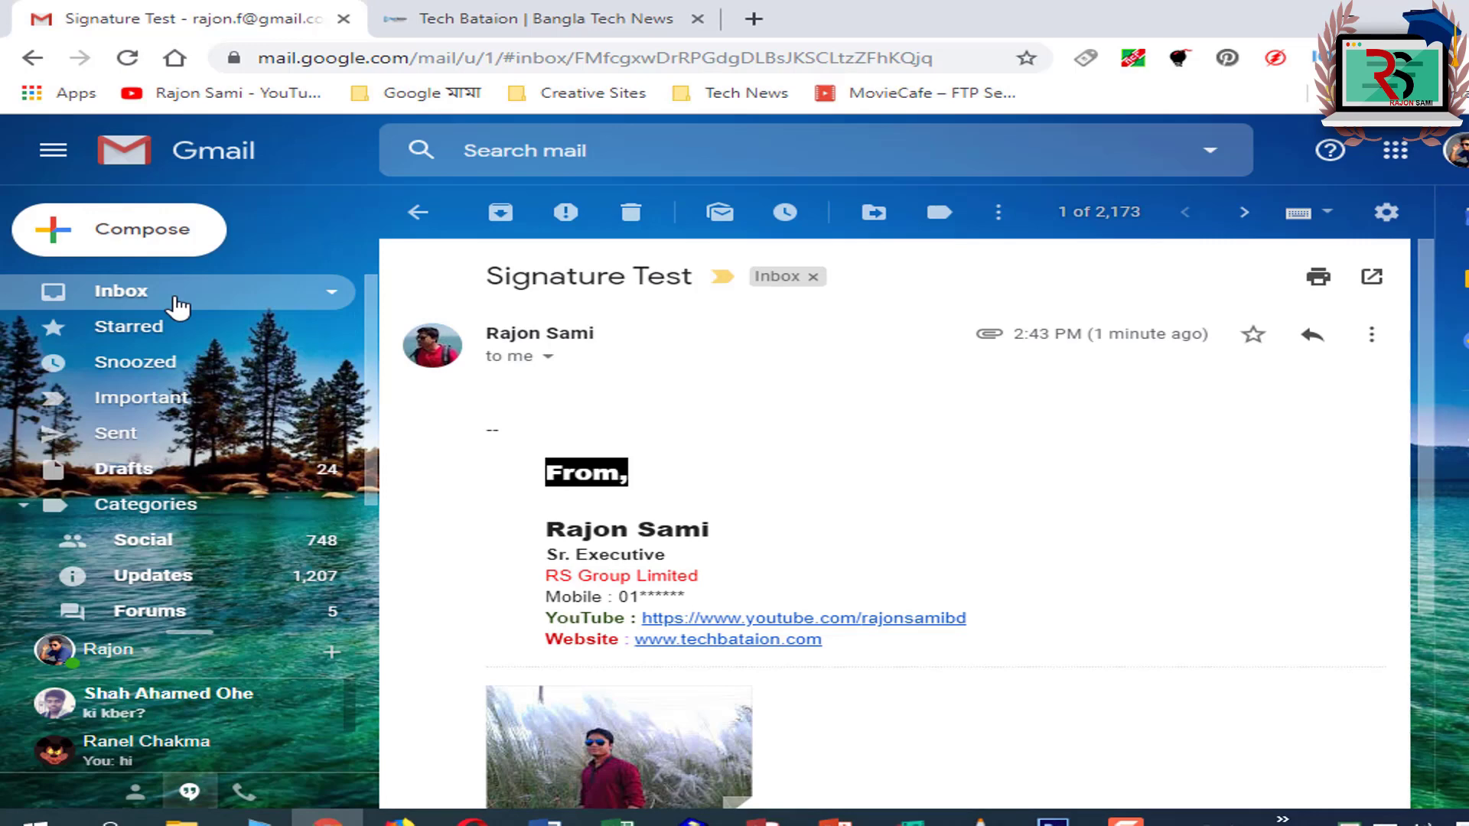
pyautogui.click(175, 300)
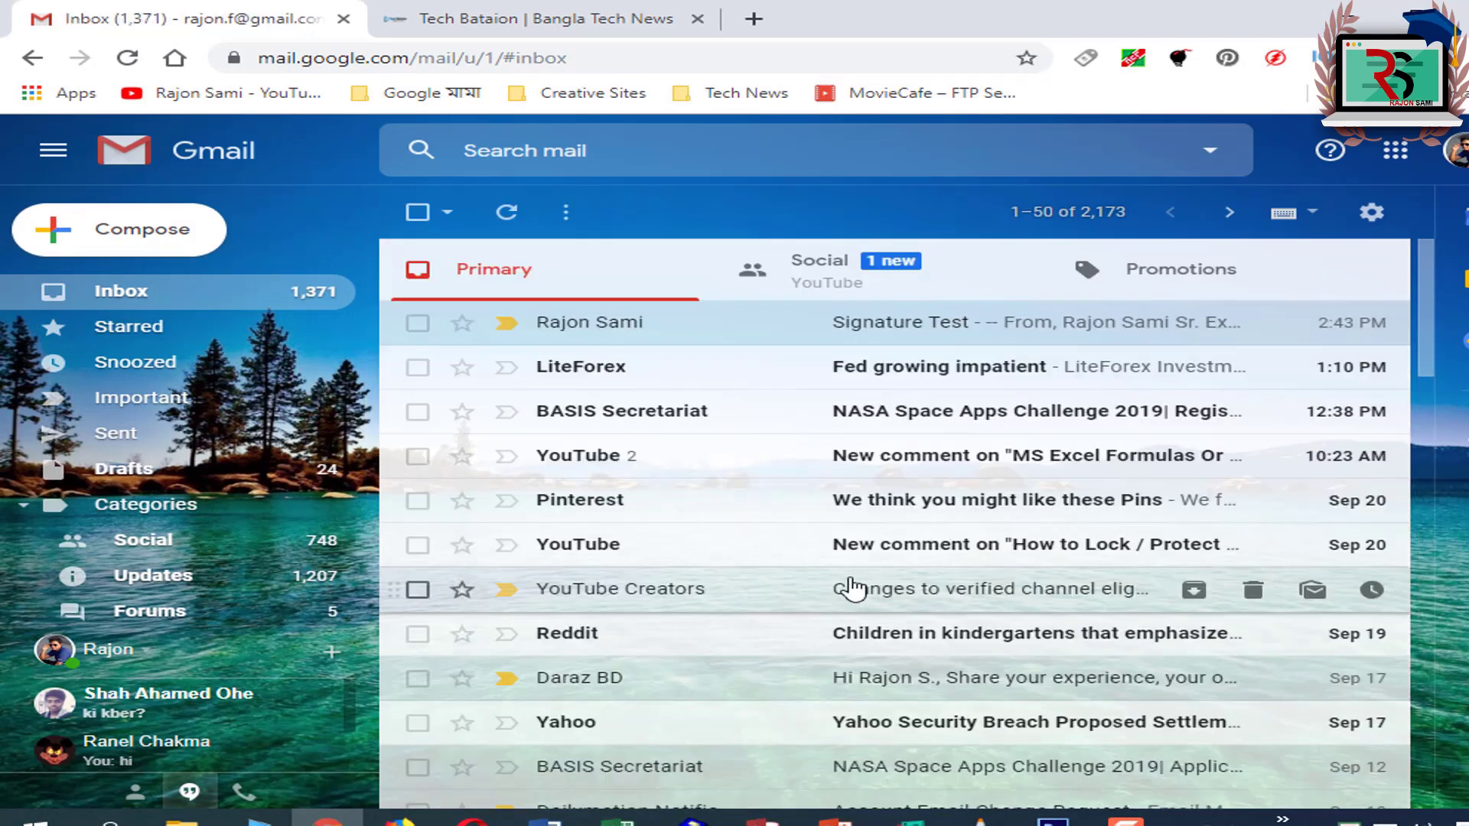